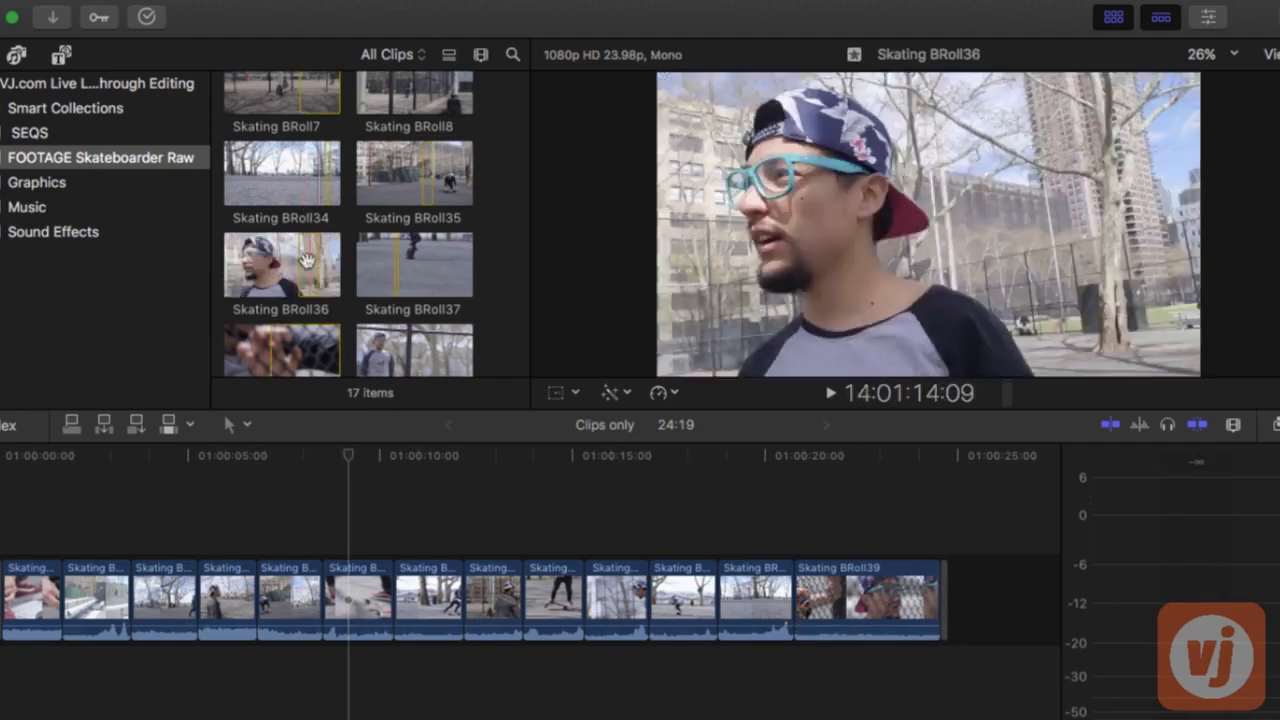
# Browse the Skateboarder Raw footage and skim the skating B-roll clips
pyautogui.scroll(-5, 393, 353)
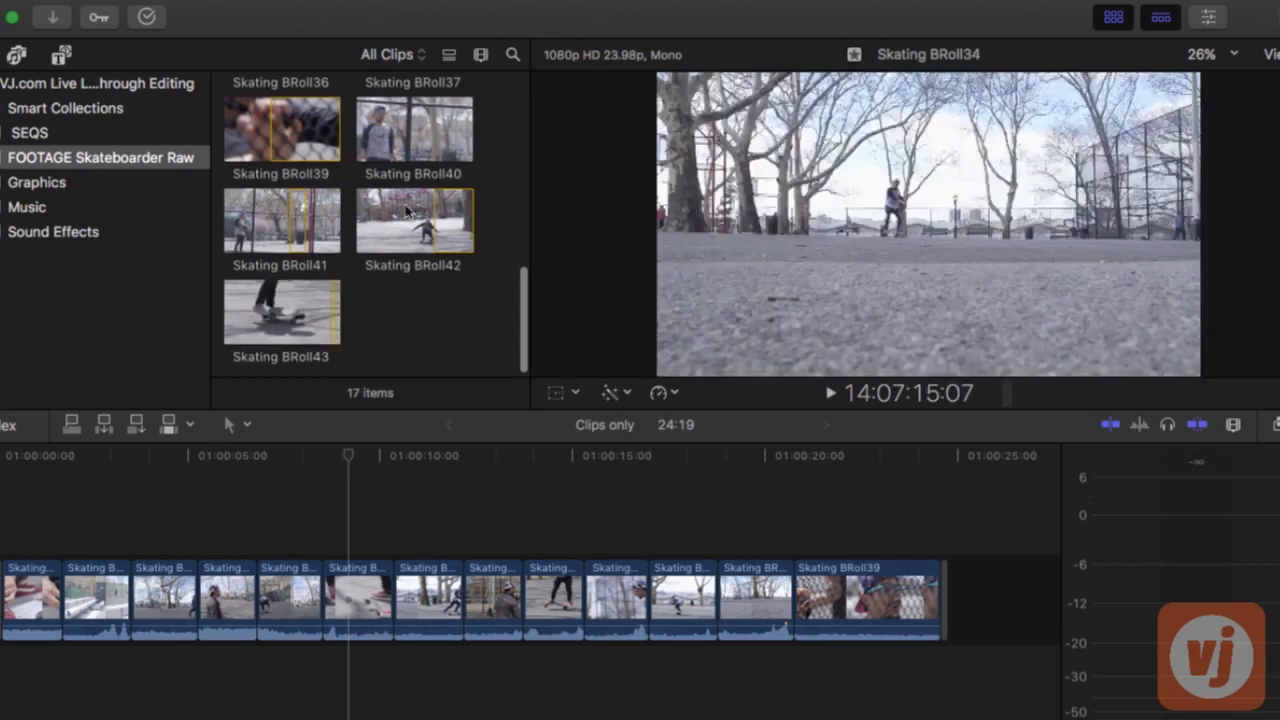
pyautogui.scroll(15, 407, 210)
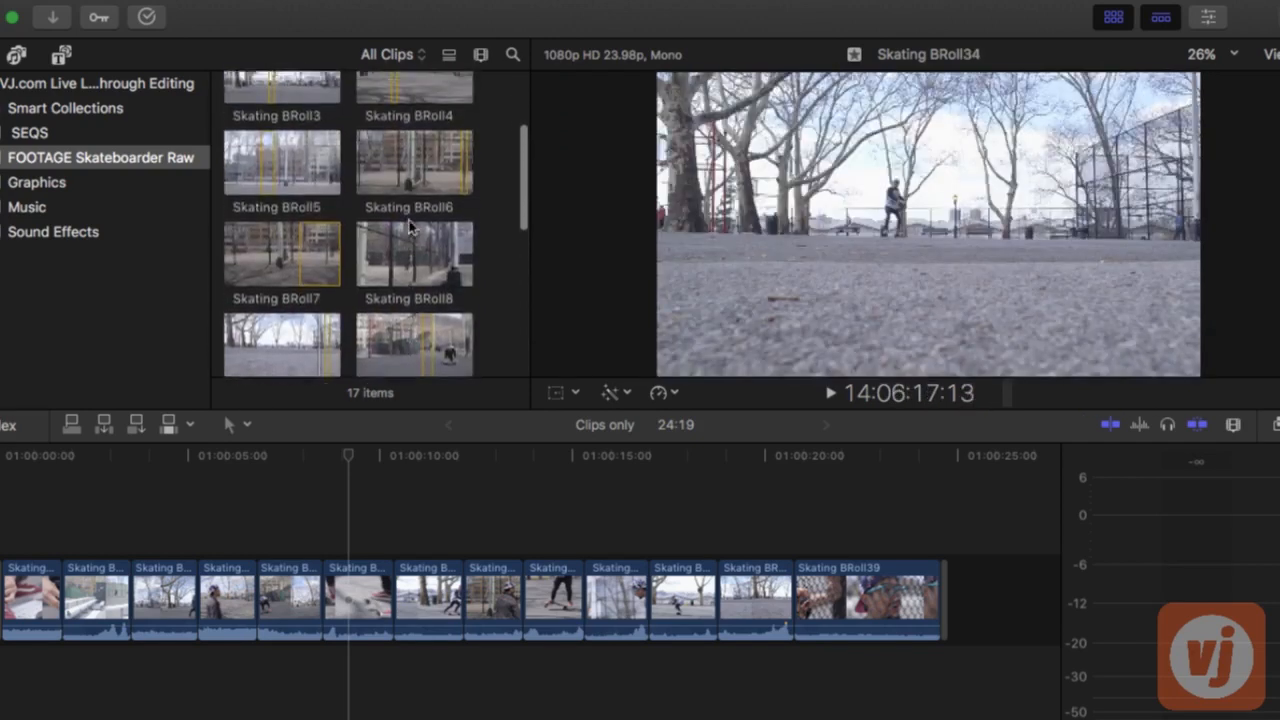
pyautogui.scroll(4, 409, 228)
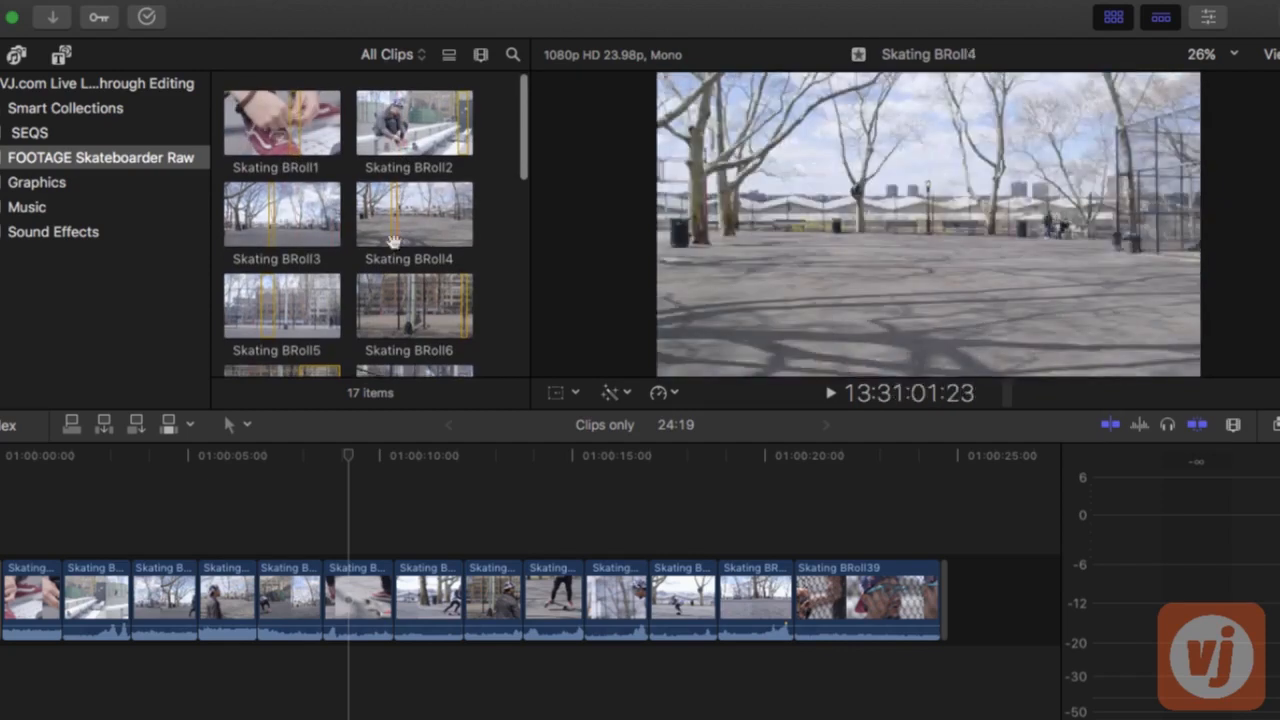
pyautogui.scroll(-2, 393, 241)
pyautogui.click(298, 293)
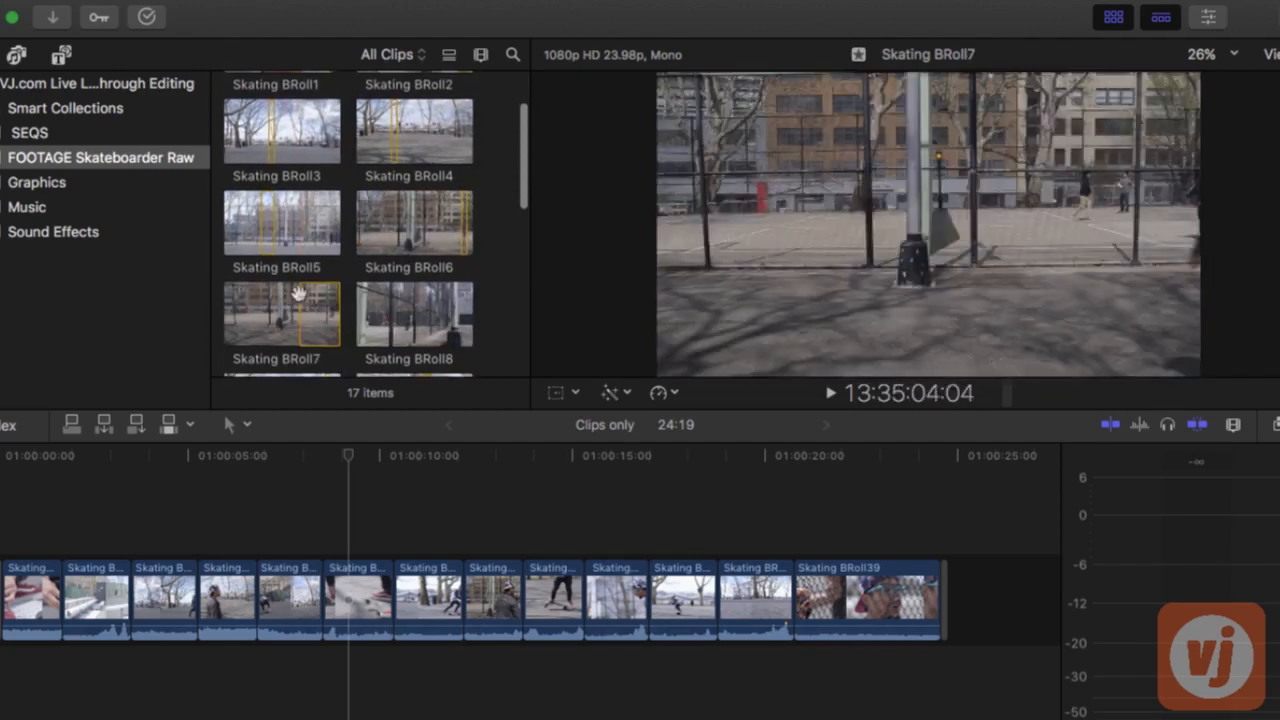
pyautogui.scroll(-2, 330, 280)
pyautogui.scroll(-3, 395, 245)
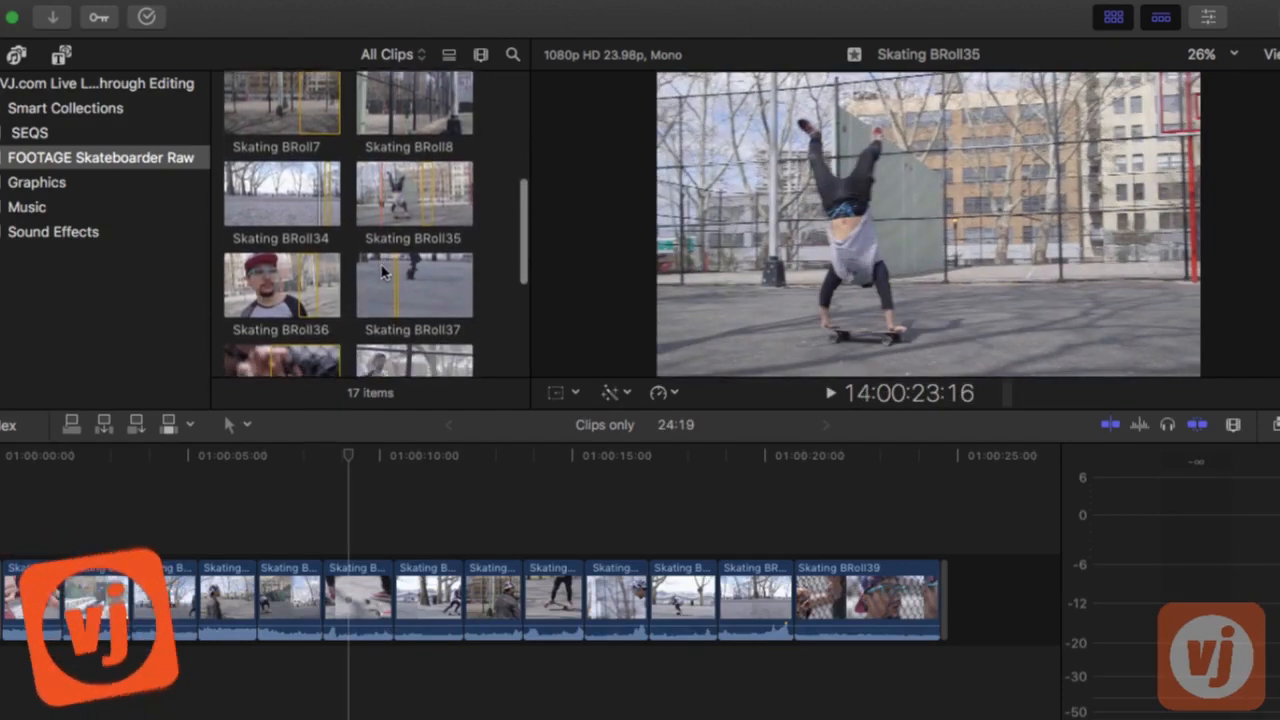
pyautogui.scroll(-5, 383, 262)
pyautogui.scroll(-2, 383, 268)
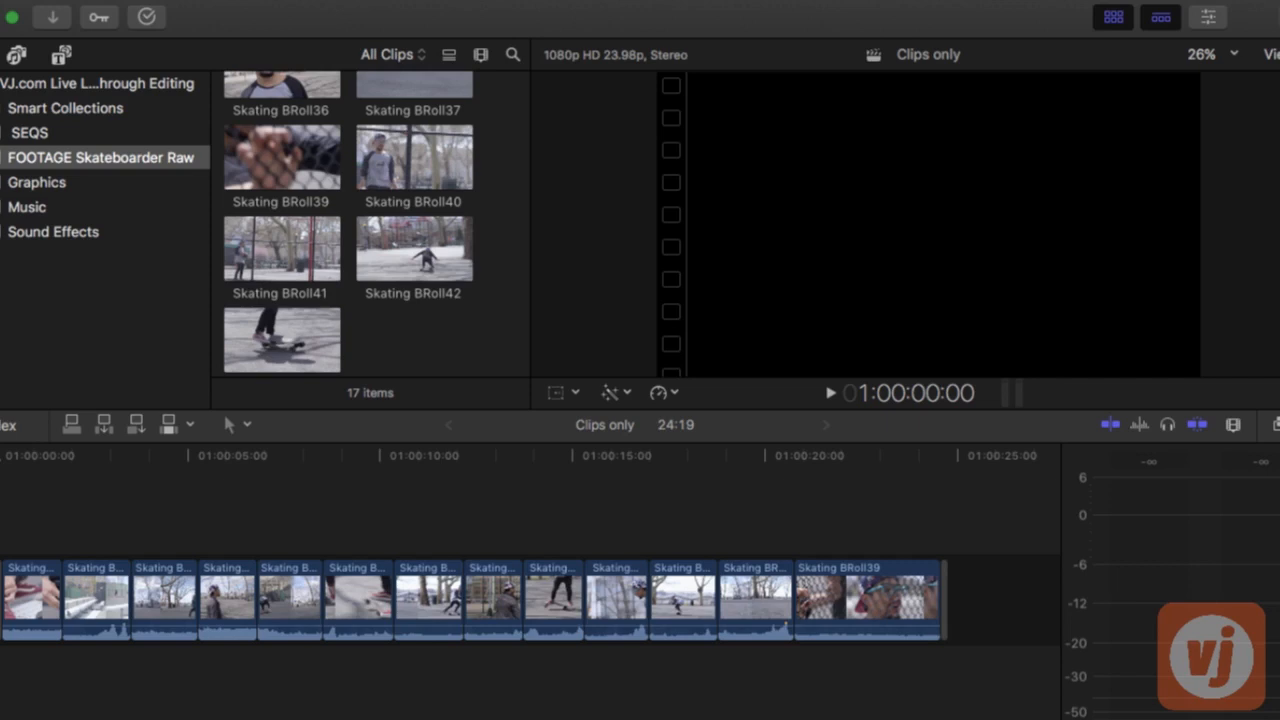
# Play back the Clips only sequence from its beginning to review the edit
pyautogui.press('space')
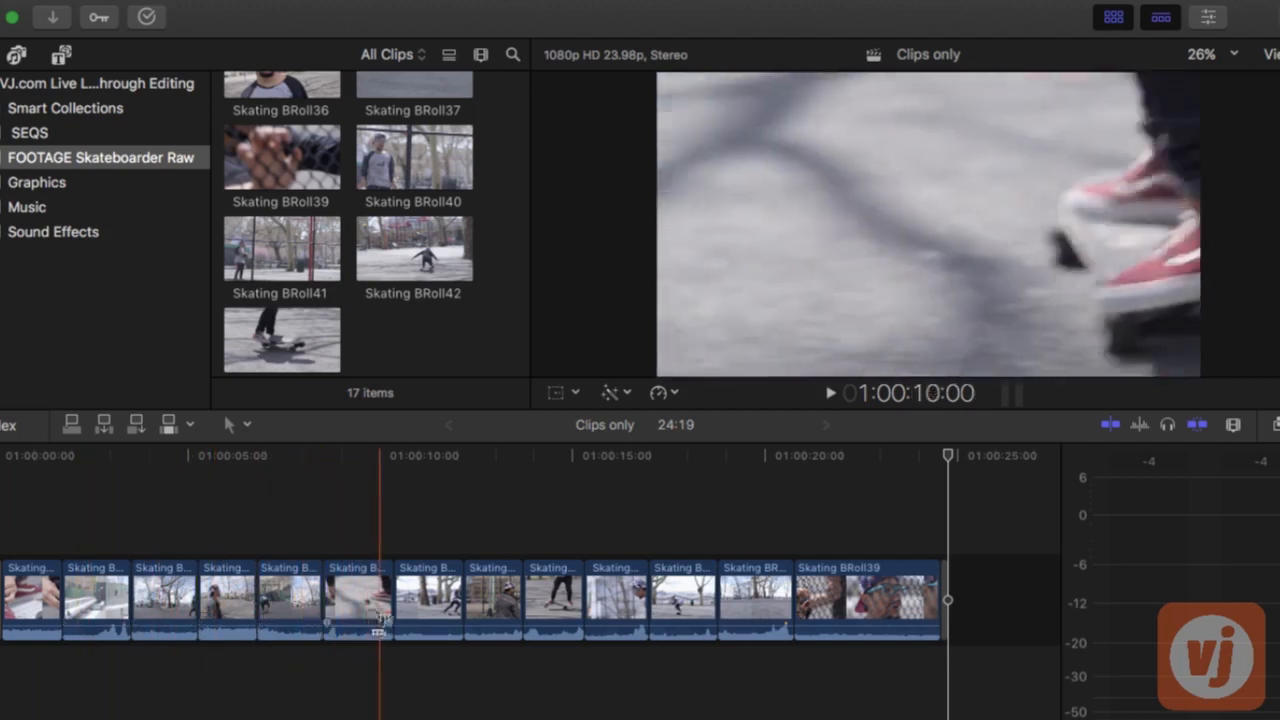
pyautogui.press('l')
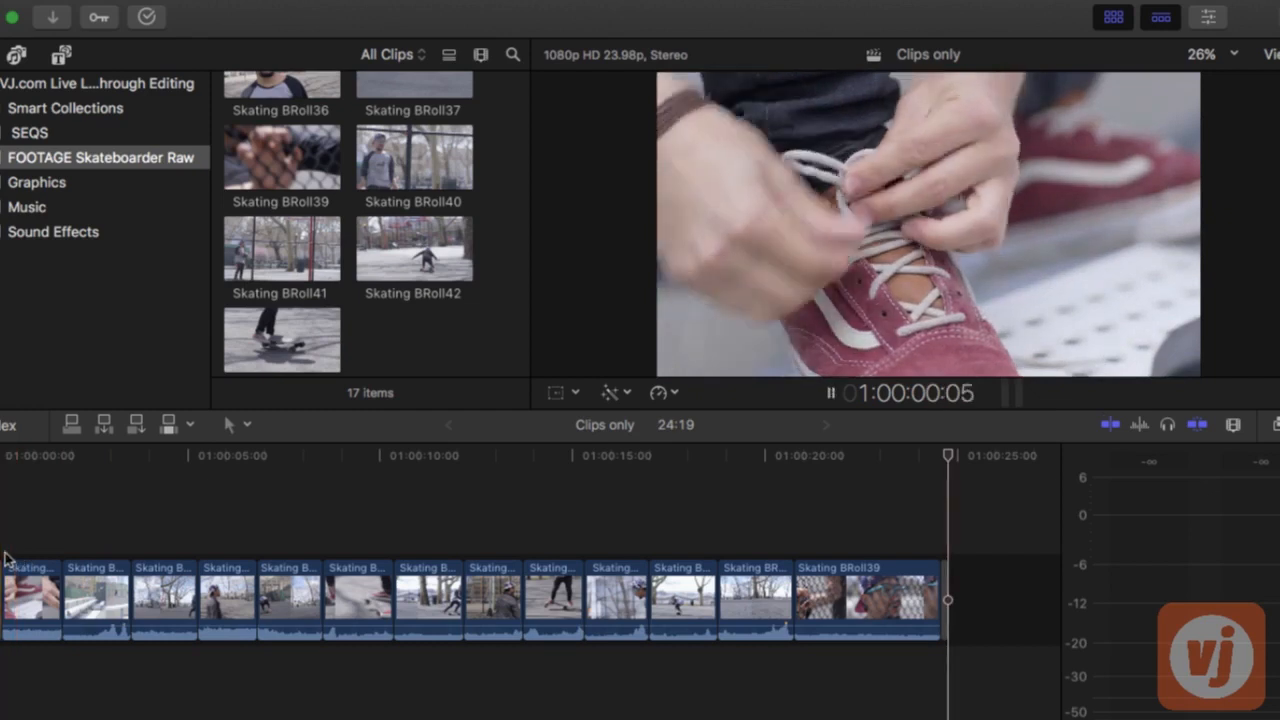
pyautogui.press('space')
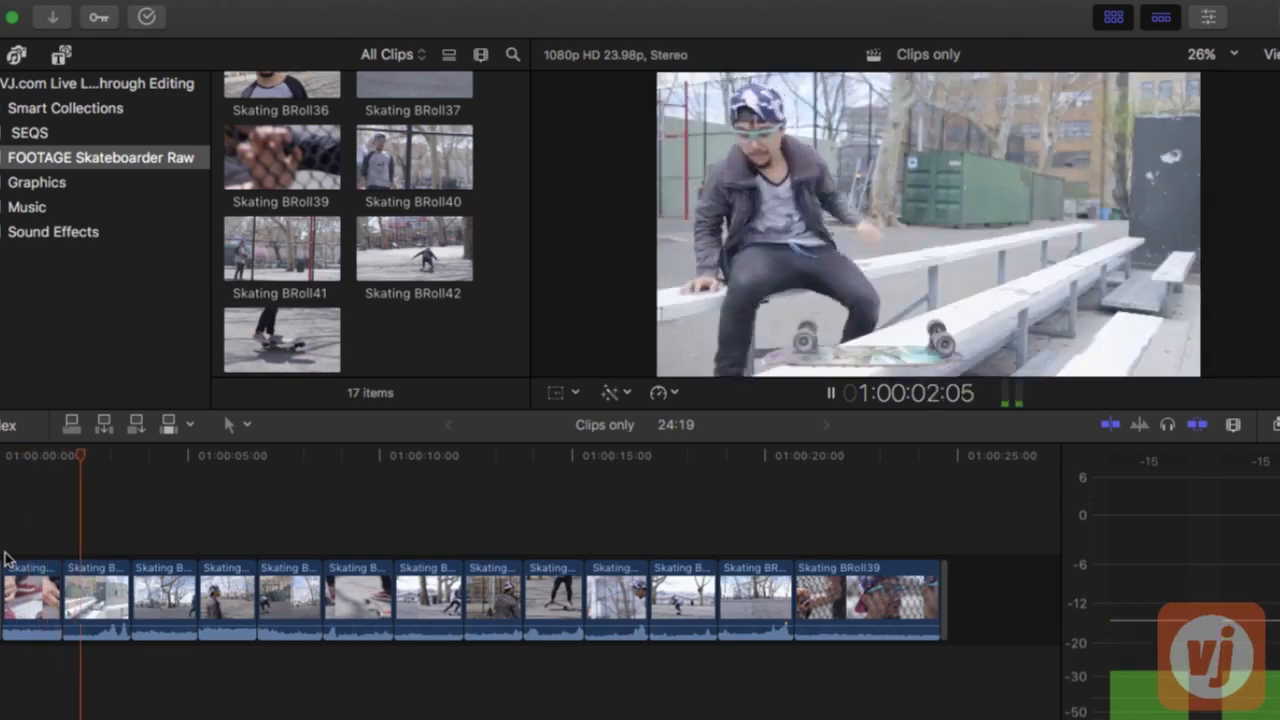
pyautogui.press('space')
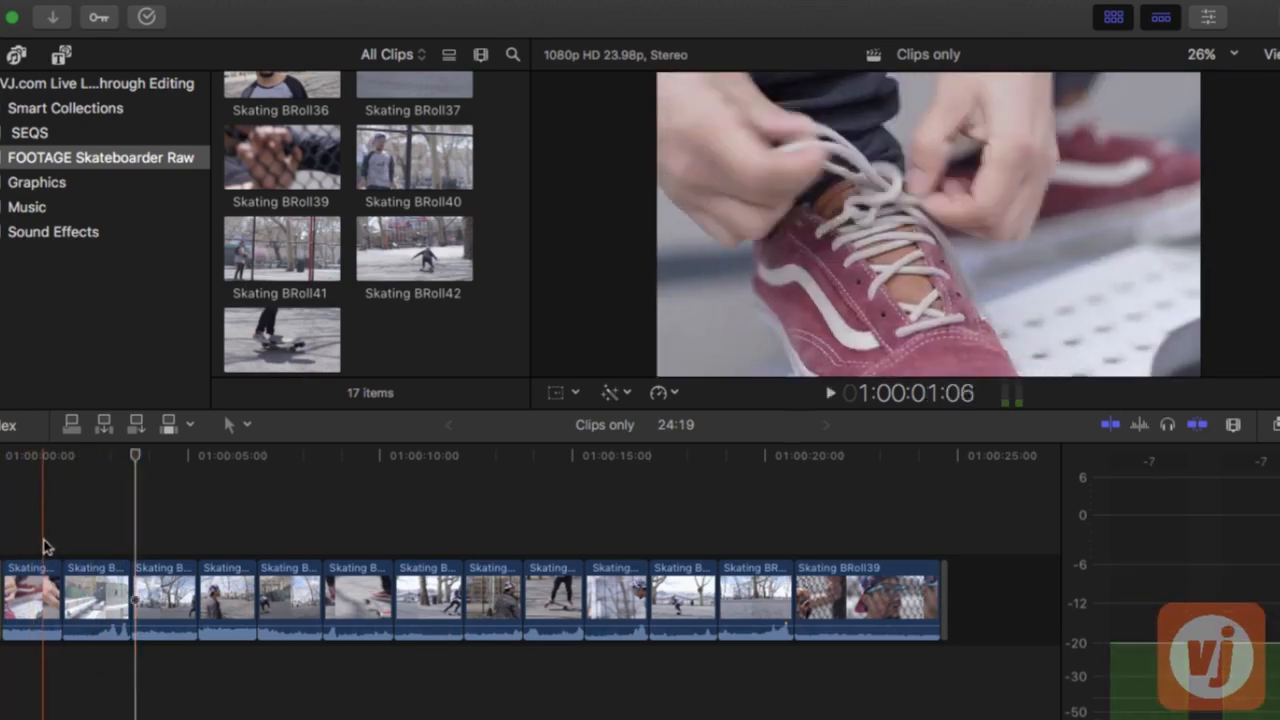
# Silence the audio of all video clips and connect the Half Moon Bay Edited music beneath them from the sequence start
pyautogui.moveTo(43, 543); pyautogui.dragTo(866, 618)
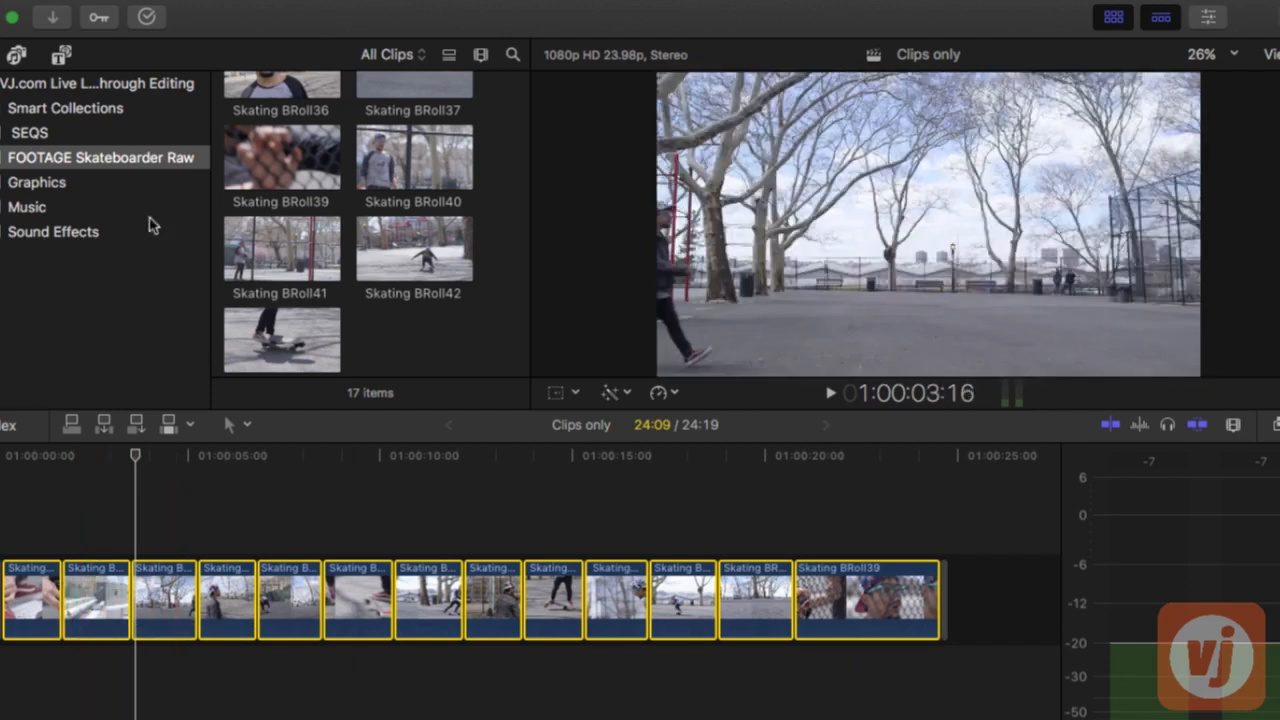
pyautogui.click(30, 207)
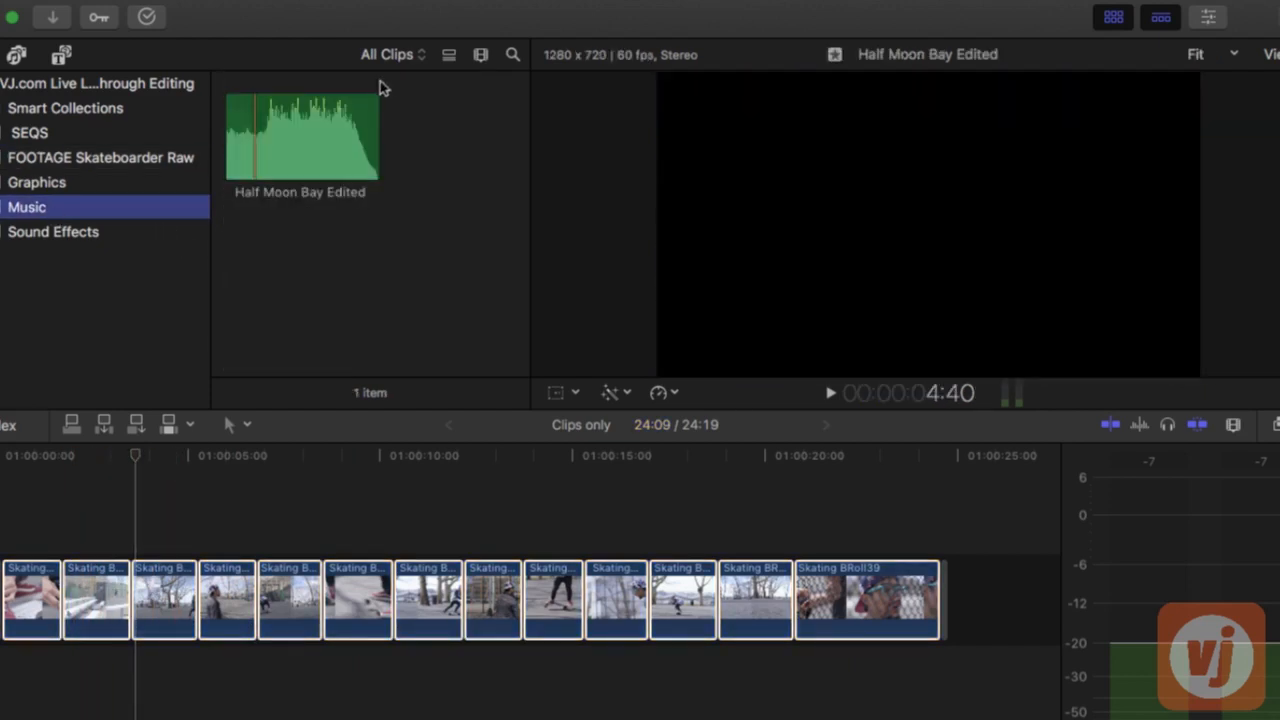
pyautogui.click(308, 128)
pyautogui.moveTo(221, 657); pyautogui.dragTo(10, 683)
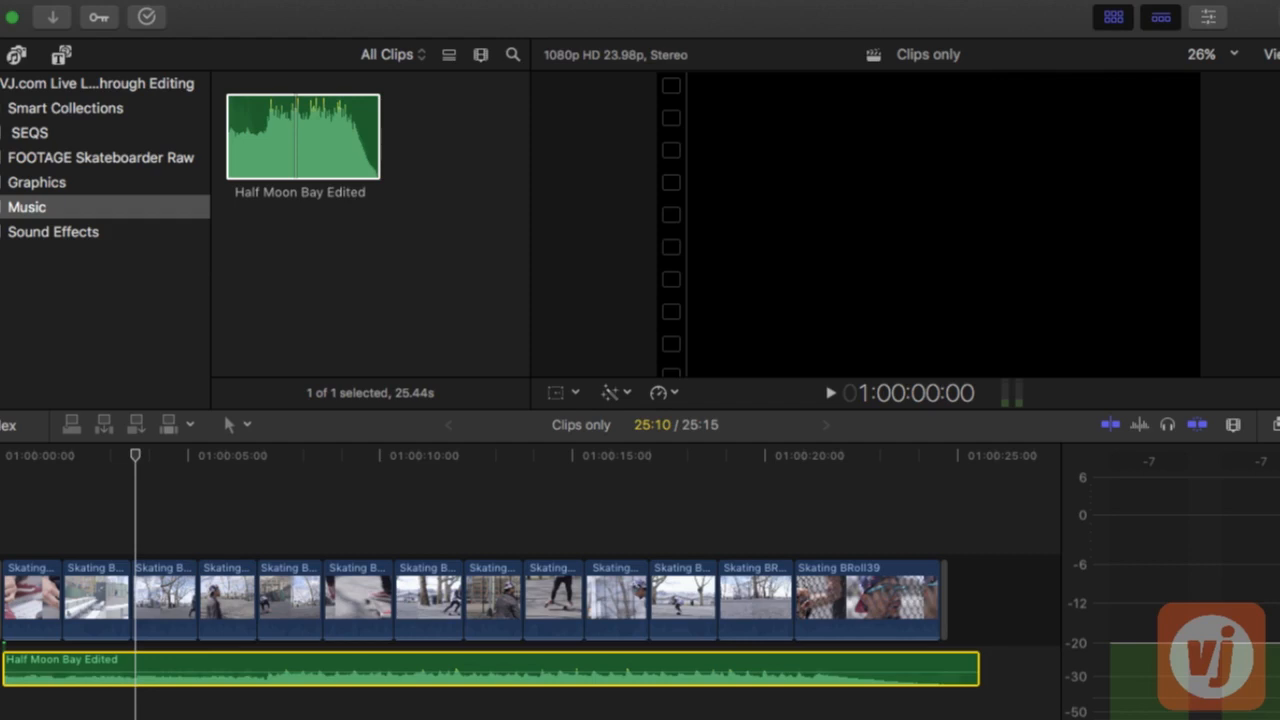
pyautogui.press('space')
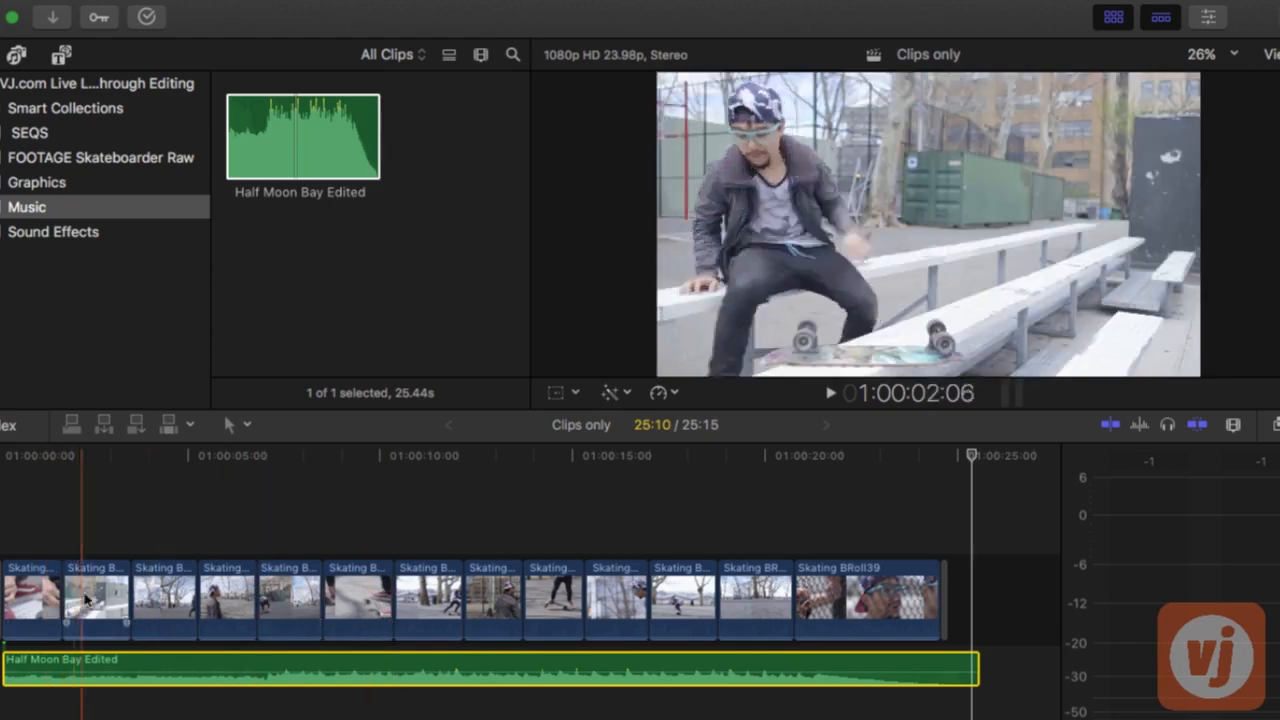
# Raise the highlights and lower the shadows of the first clip's exposure in the Color Board
pyautogui.click(30, 590)
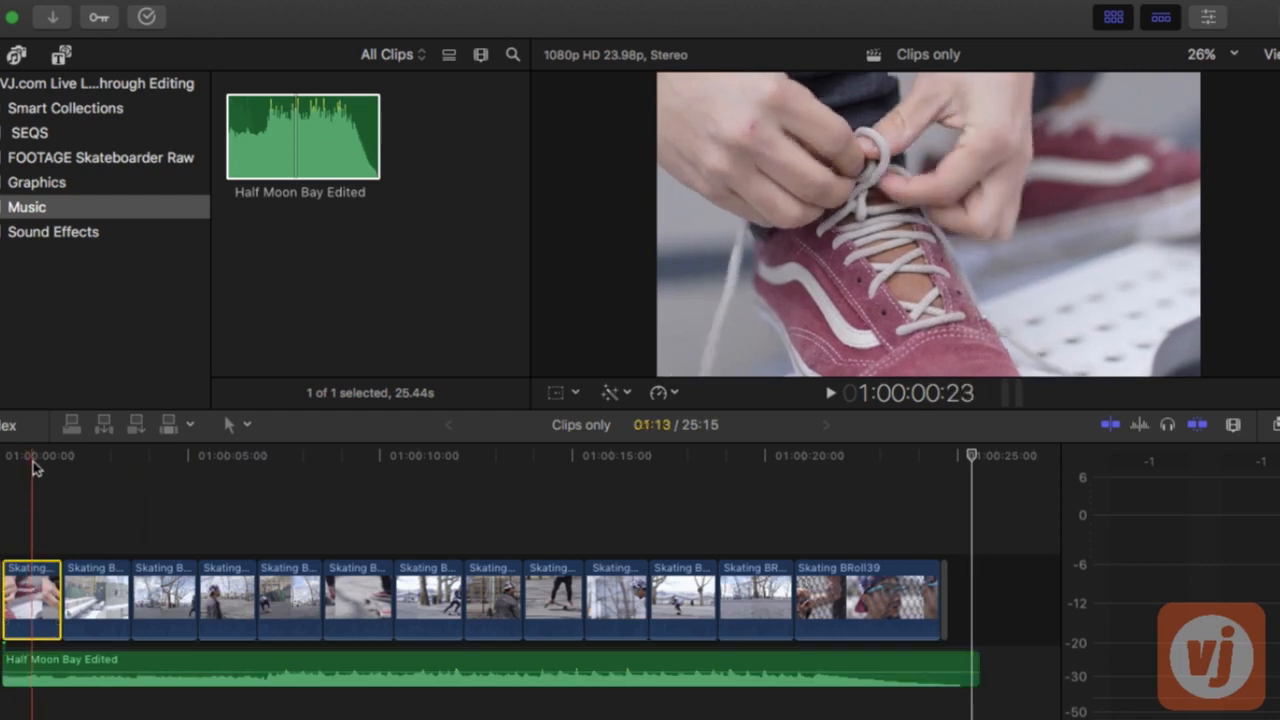
pyautogui.click(34, 466)
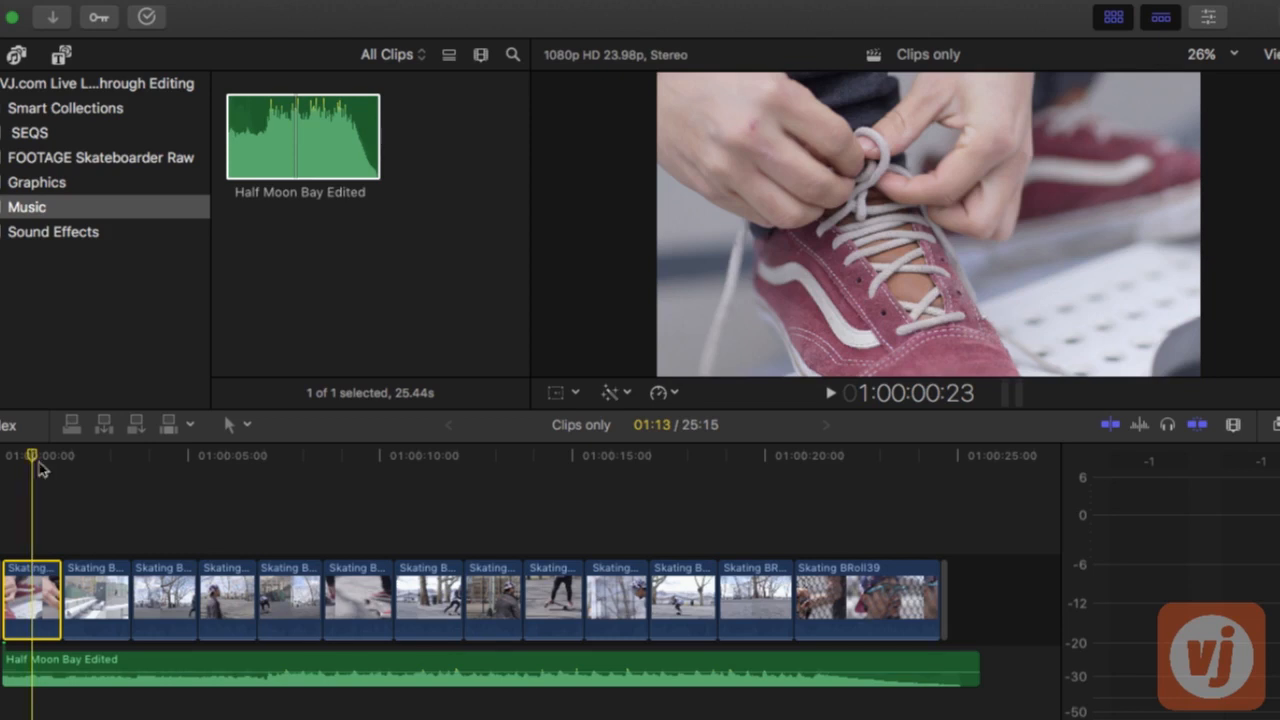
pyautogui.press('super+6')
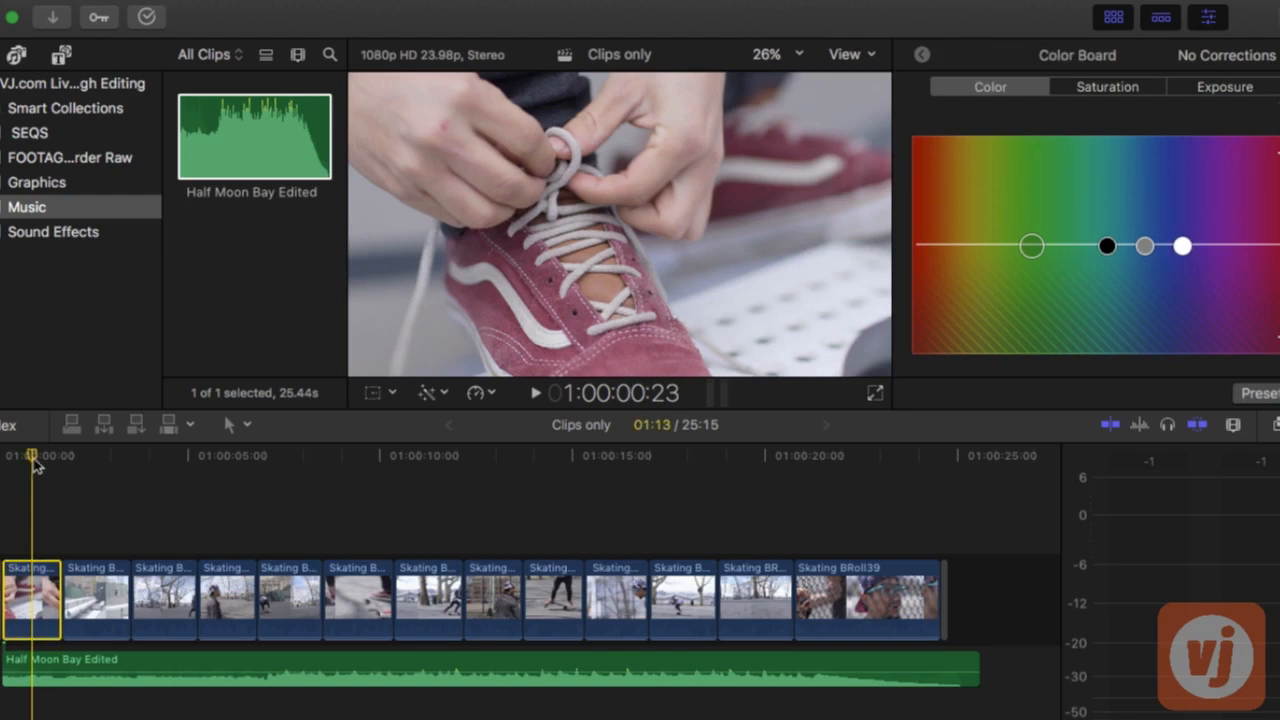
pyautogui.click(1250, 87)
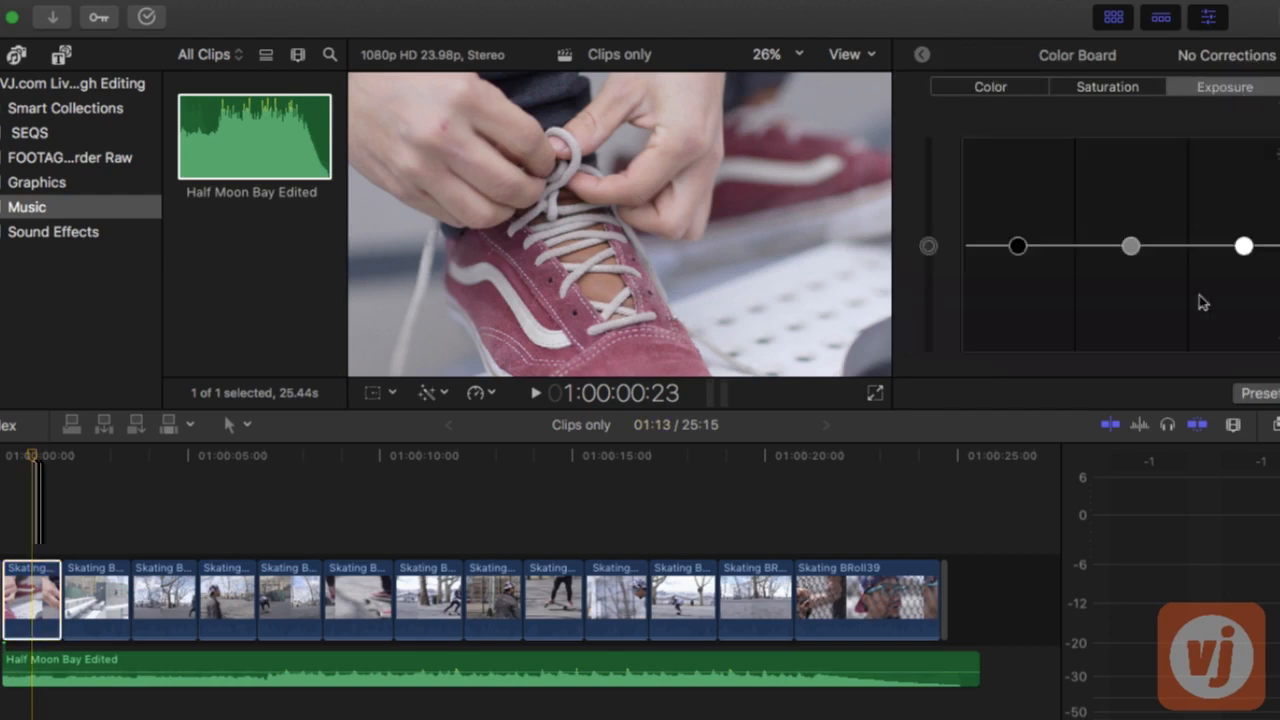
pyautogui.moveTo(1243, 246); pyautogui.dragTo(1243, 224)
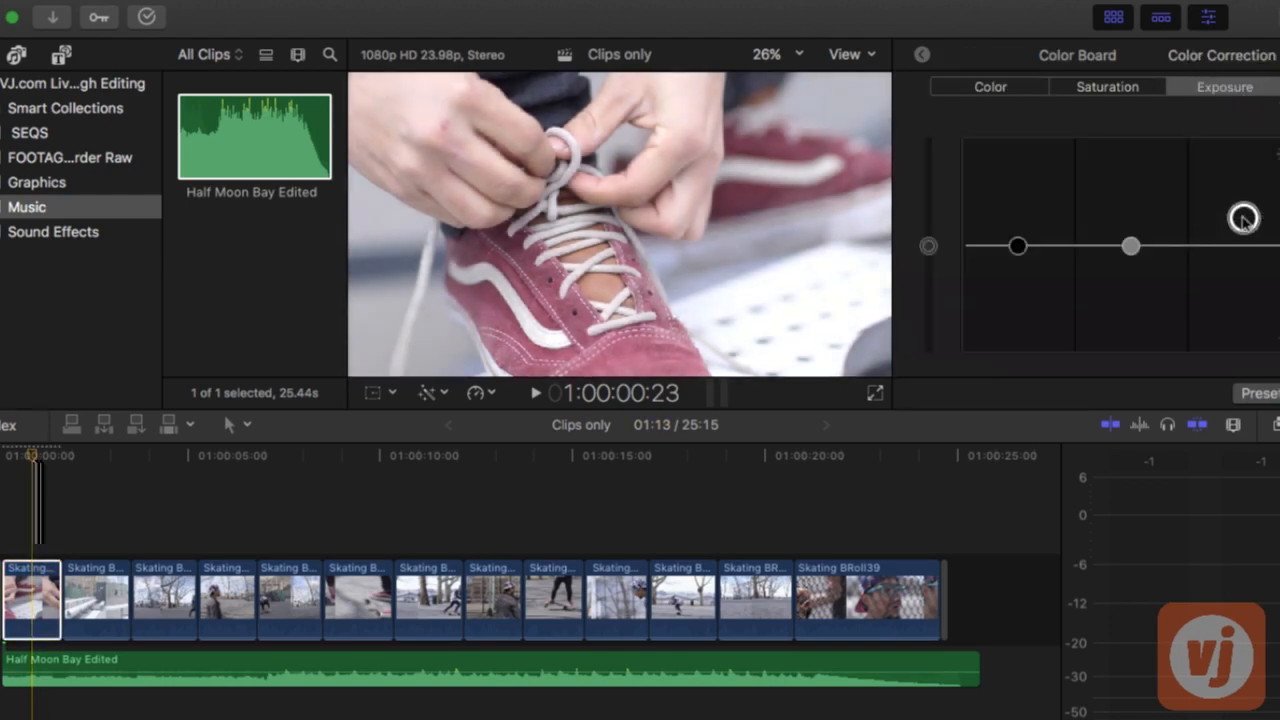
pyautogui.moveTo(1017, 246); pyautogui.dragTo(1018, 277)
# Increase the overall saturation of the first clip in the Color Board
pyautogui.click(1120, 88)
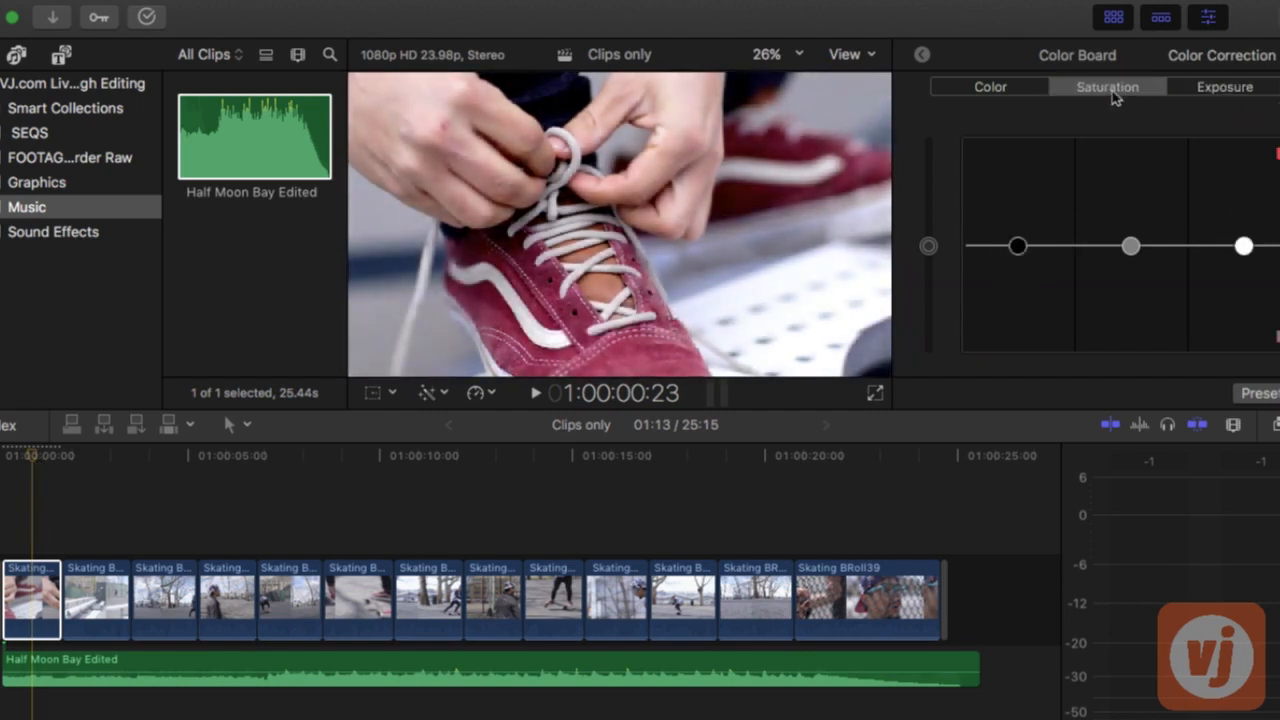
pyautogui.moveTo(928, 246); pyautogui.dragTo(929, 222)
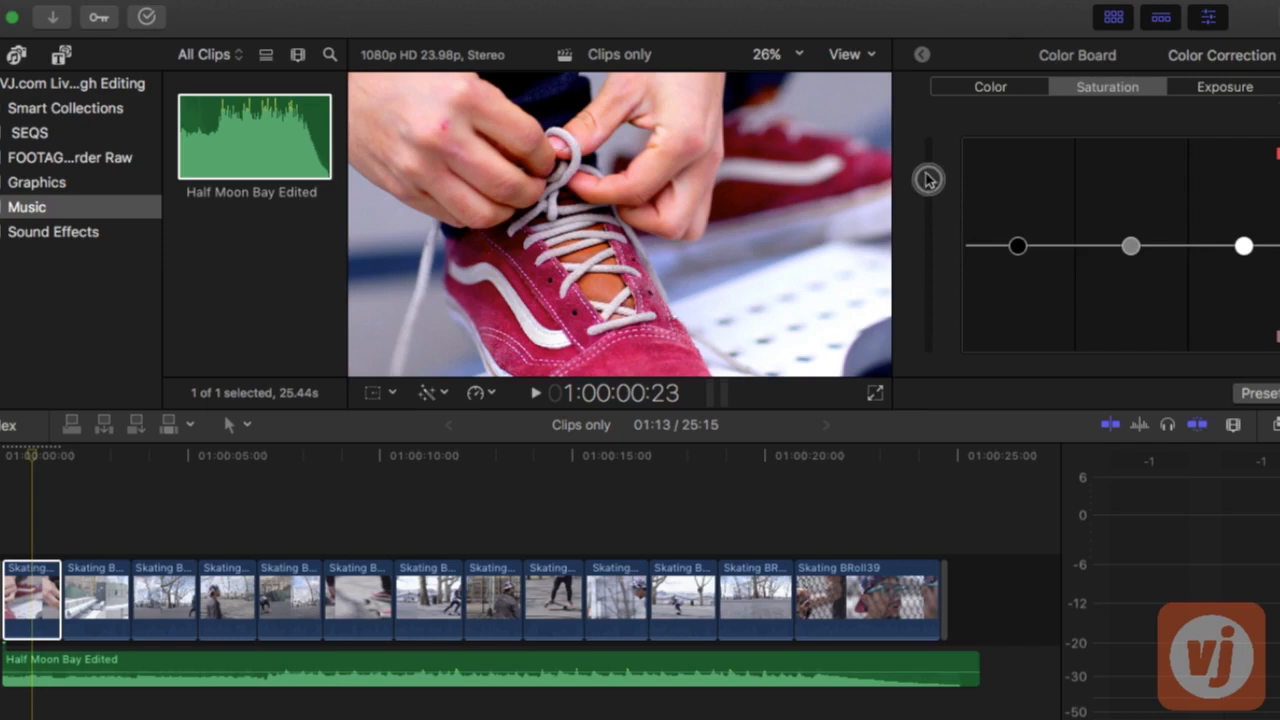
pyautogui.moveTo(928, 179); pyautogui.dragTo(928, 174)
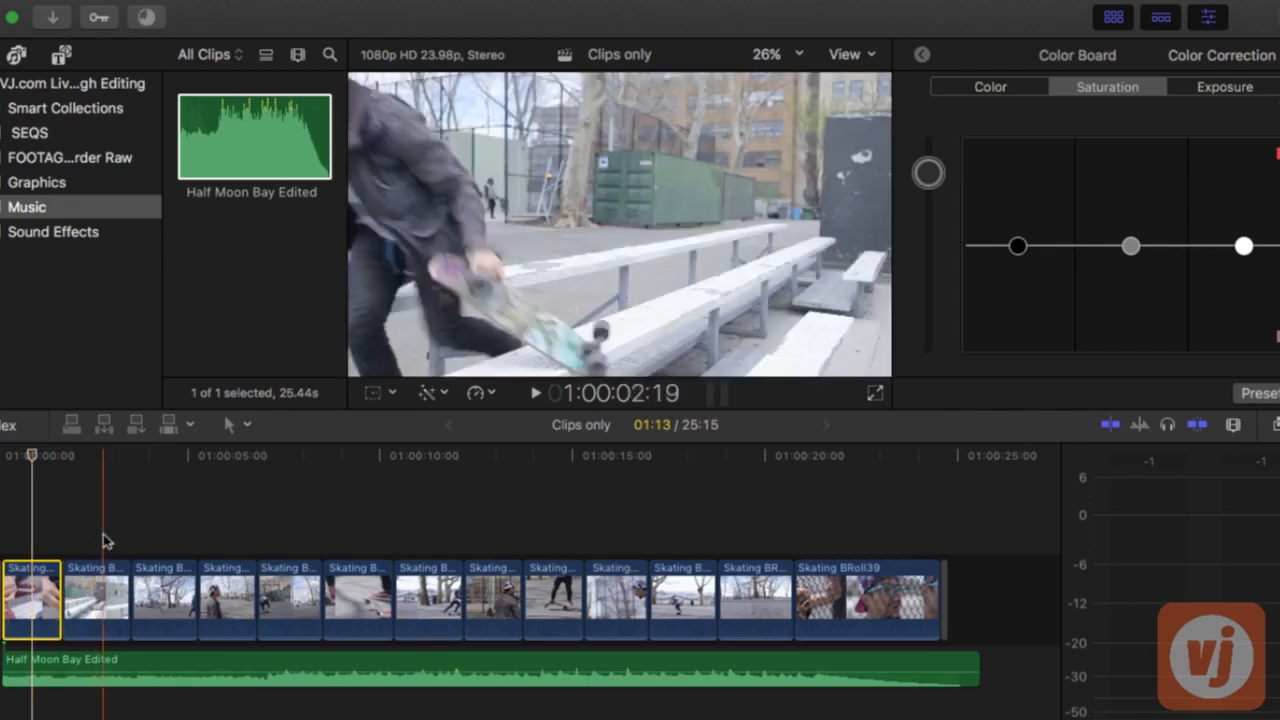
# Paste the first clip's color correction onto all the remaining video clips in the timeline
pyautogui.moveTo(103, 533); pyautogui.dragTo(843, 588)
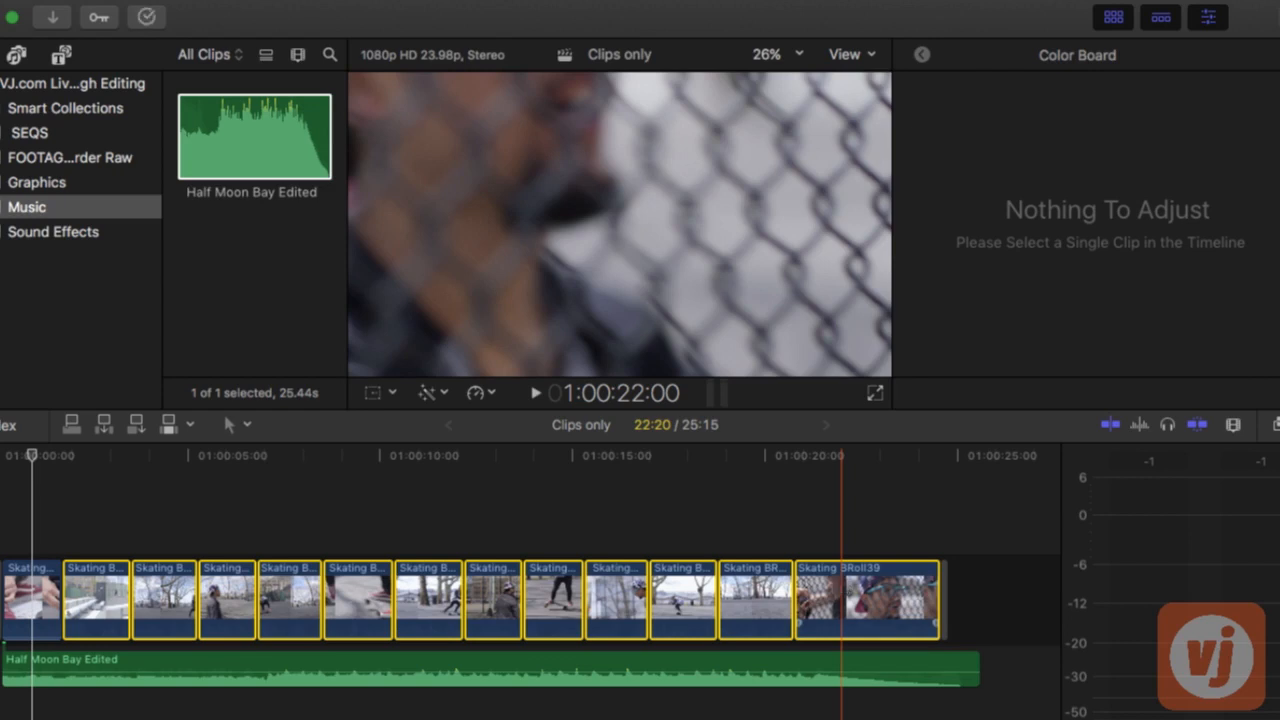
pyautogui.press('shift+super+v')
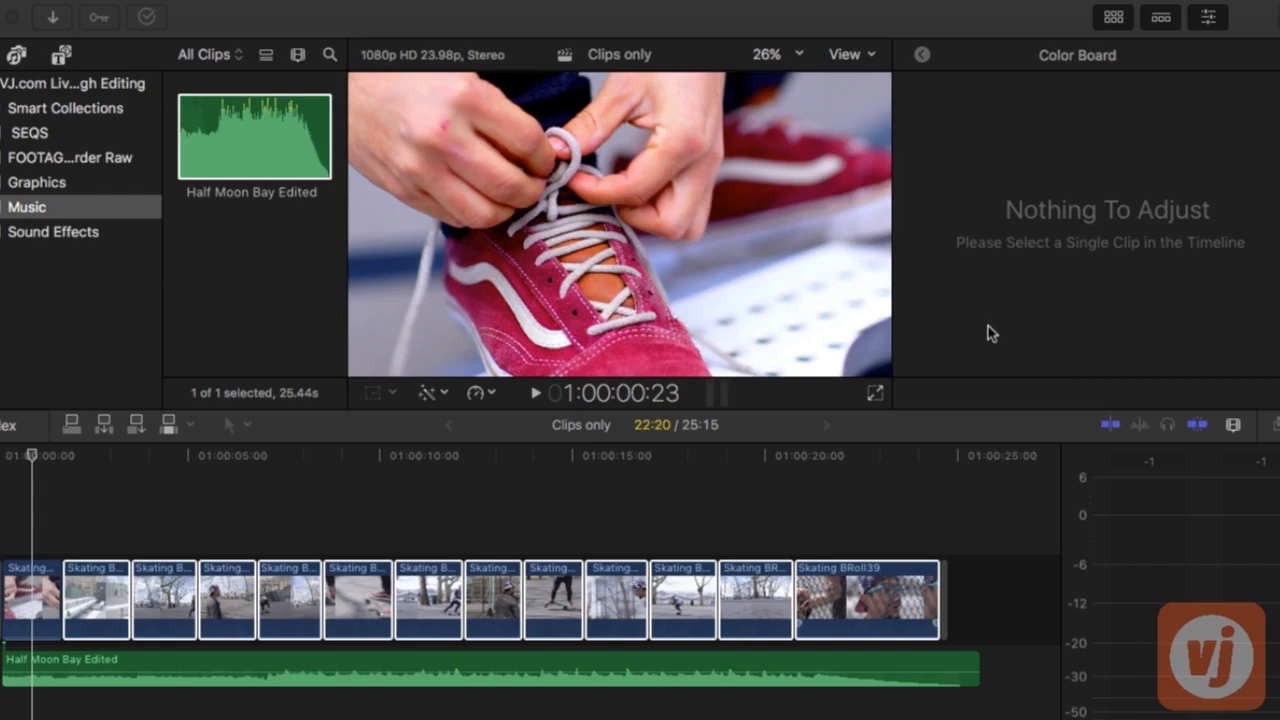
pyautogui.click(1150, 663)
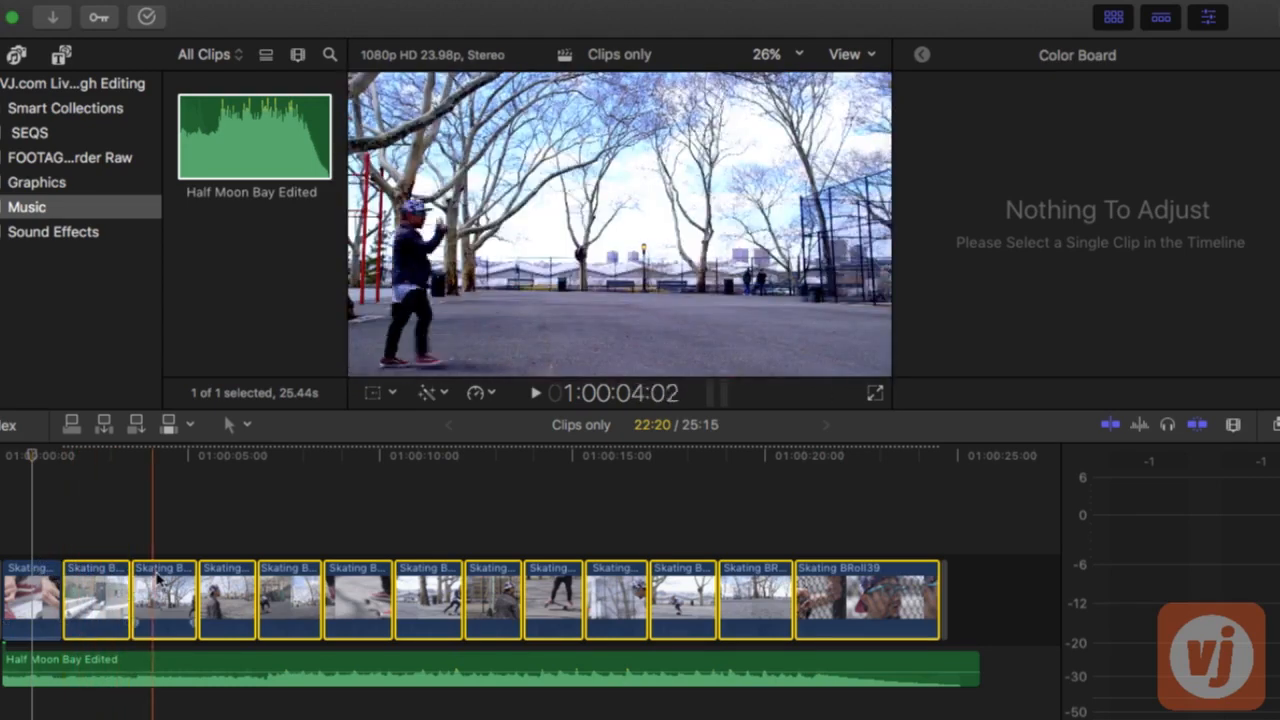
# Raise the exposure highlights of the third clip, the wide shot of the skater walking under the trees
pyautogui.click(170, 577)
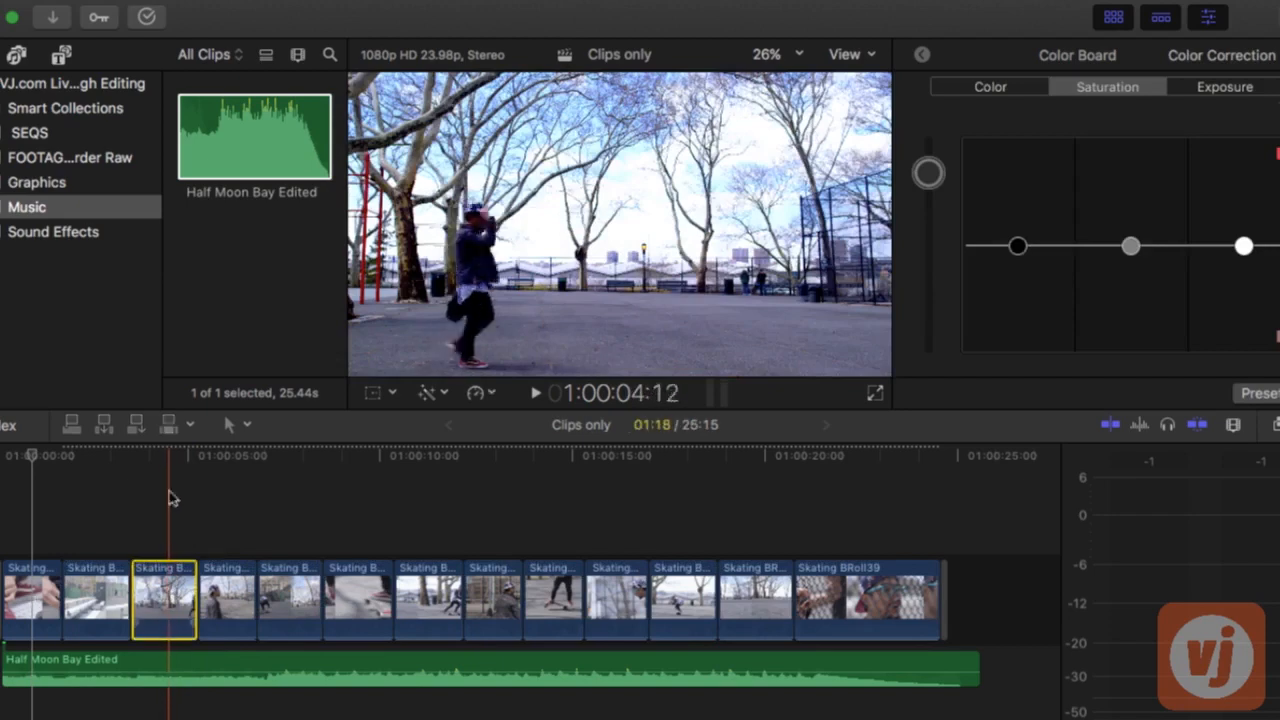
pyautogui.click(1228, 88)
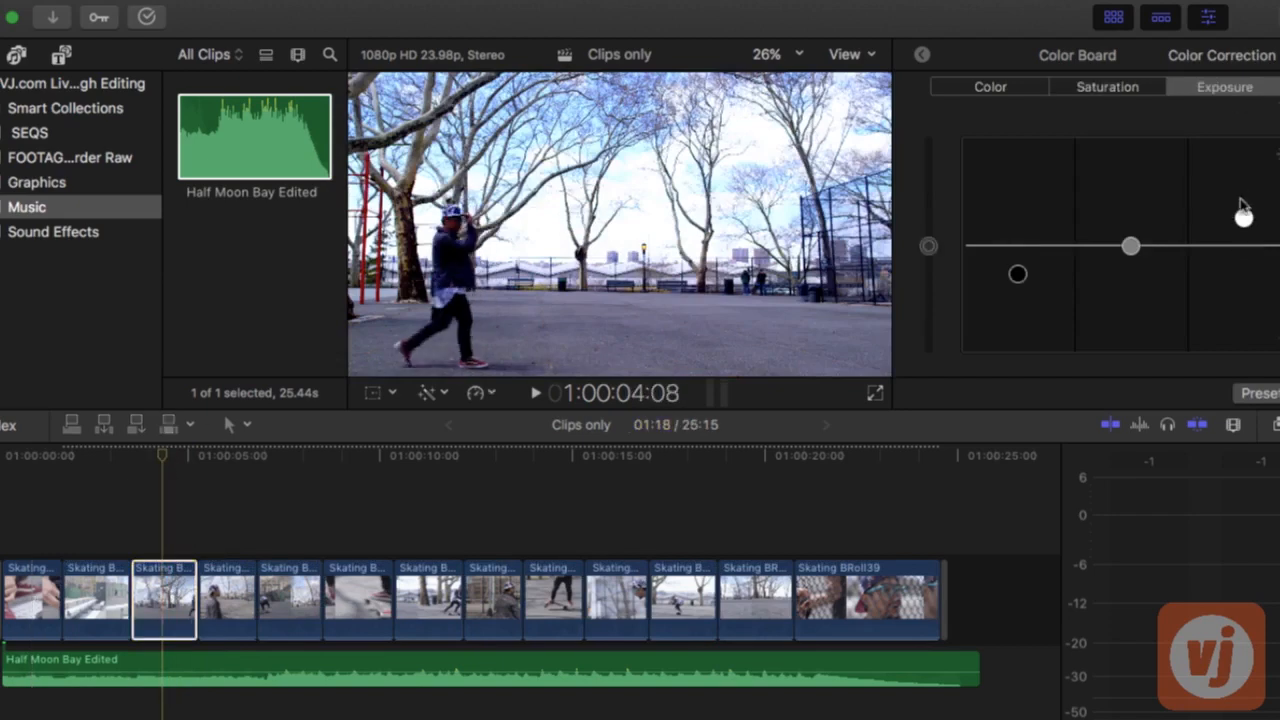
pyautogui.moveTo(1245, 222); pyautogui.dragTo(1244, 193)
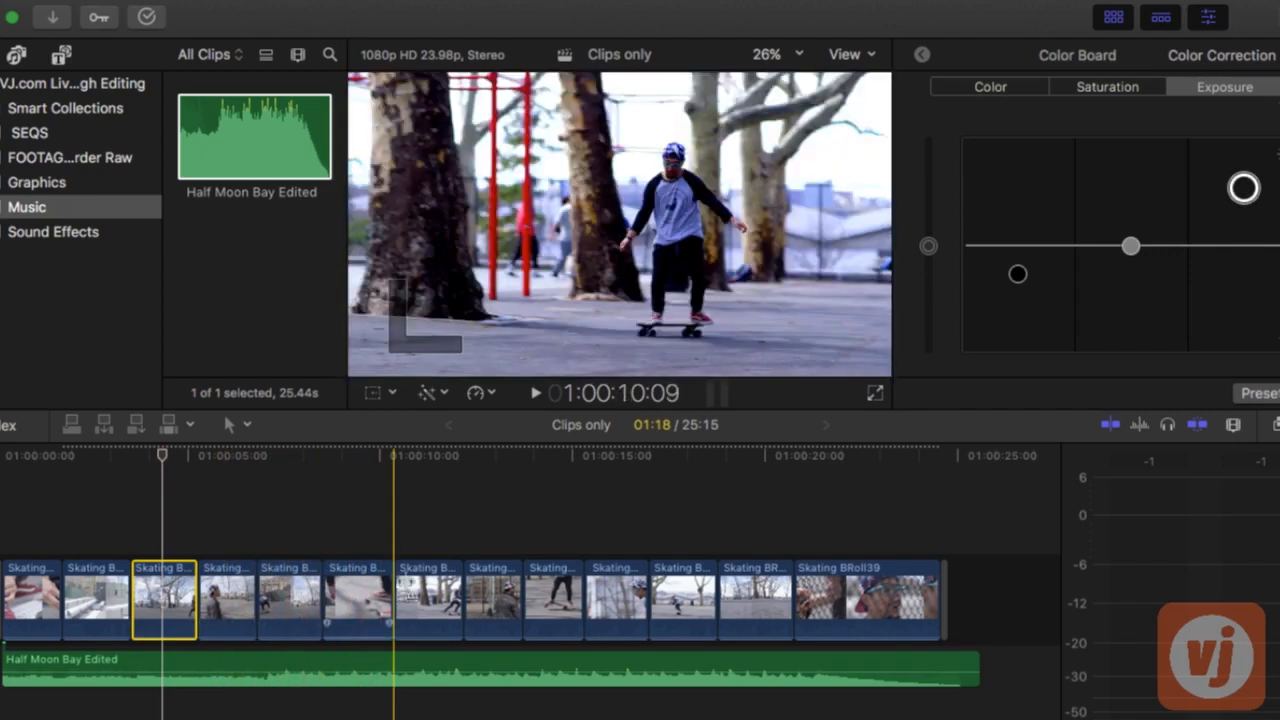
# Brighten the dark eighth clip by raising its exposure highlights and midtones
pyautogui.click(497, 580)
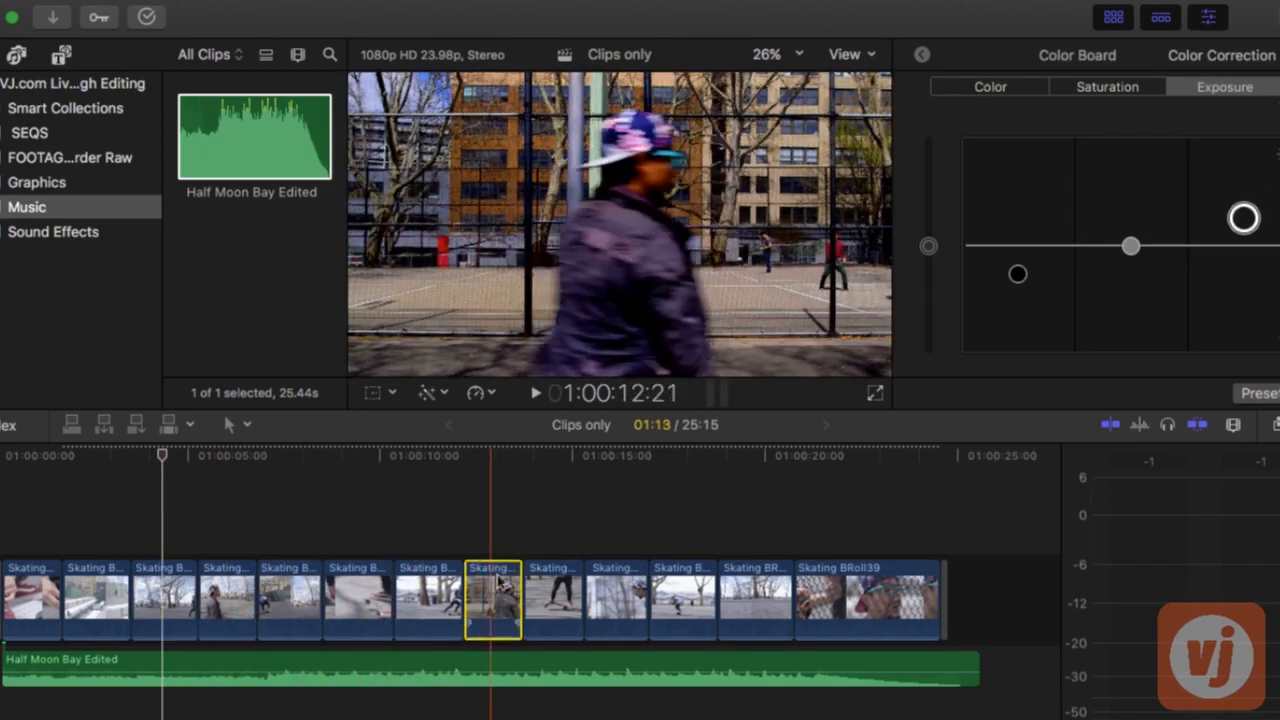
pyautogui.click(497, 466)
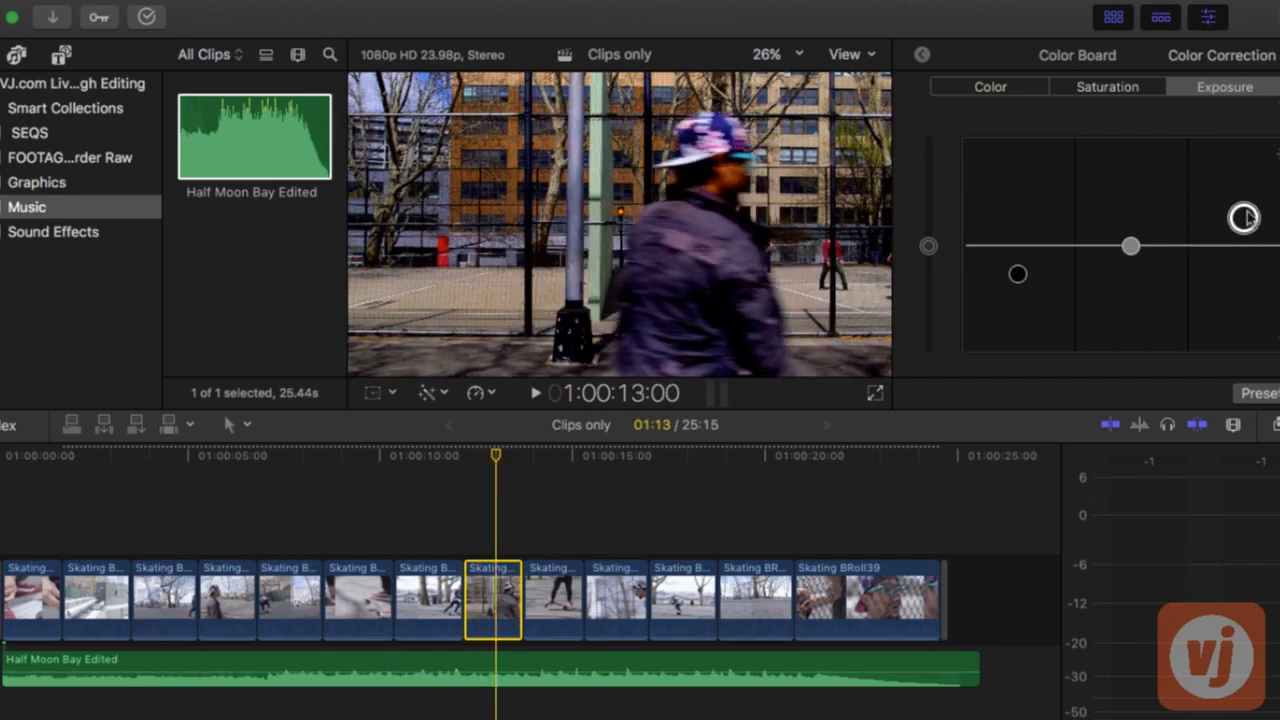
pyautogui.moveTo(1245, 218); pyautogui.dragTo(1244, 179)
pyautogui.moveTo(1130, 246); pyautogui.dragTo(1130, 216)
pyautogui.click(484, 601)
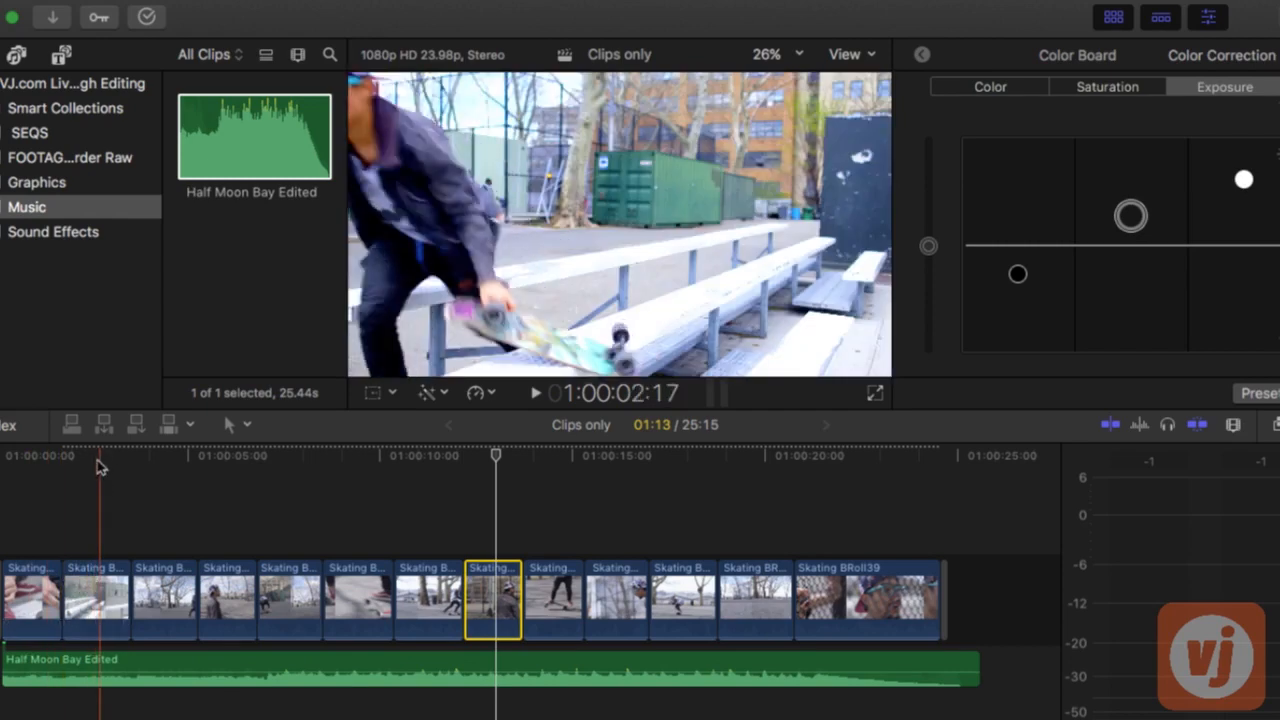
# Lower the exposure midtones and highlights of the second clip slightly, and fit the whole sequence in the timeline
pyautogui.click(96, 598)
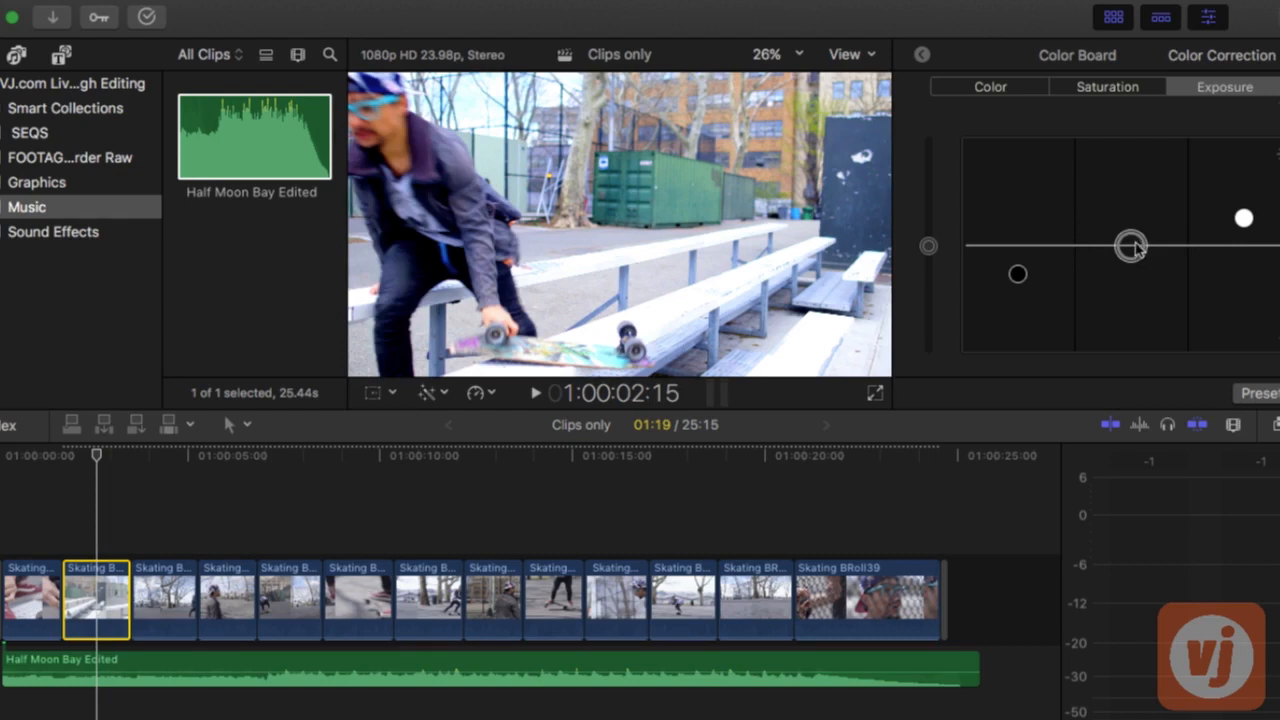
pyautogui.moveTo(1135, 250); pyautogui.dragTo(1137, 254)
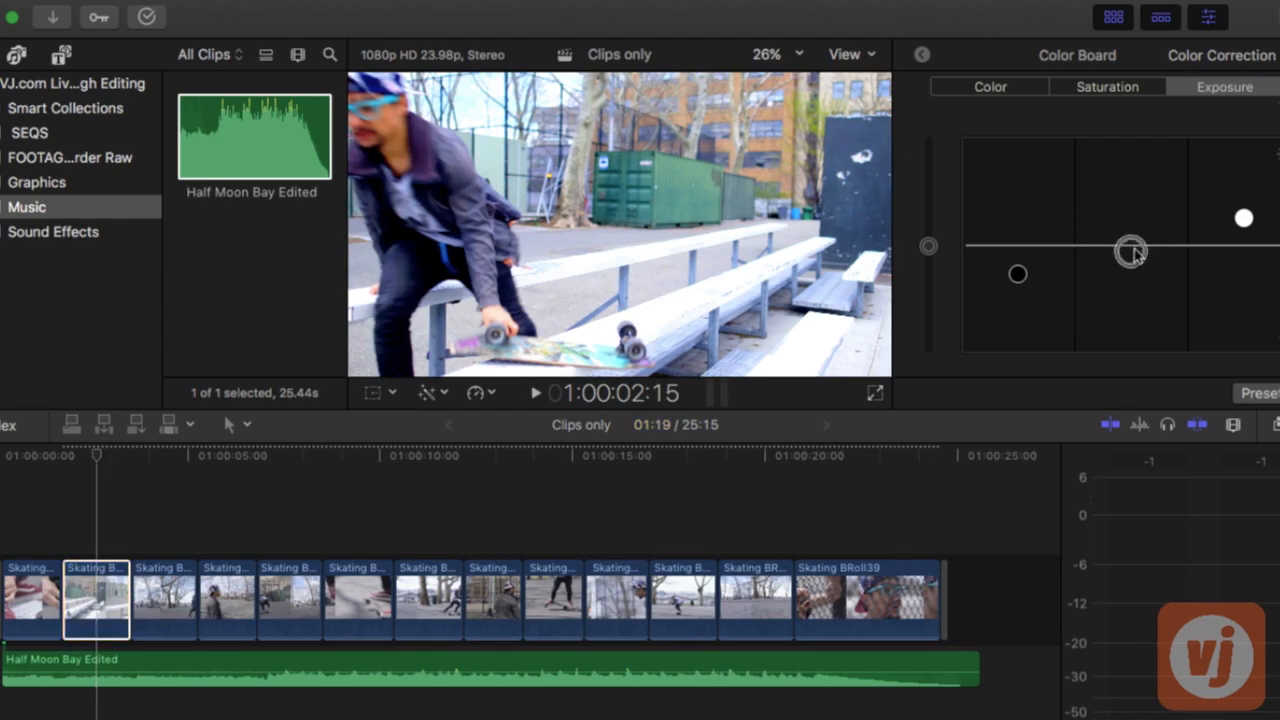
pyautogui.click(1245, 219)
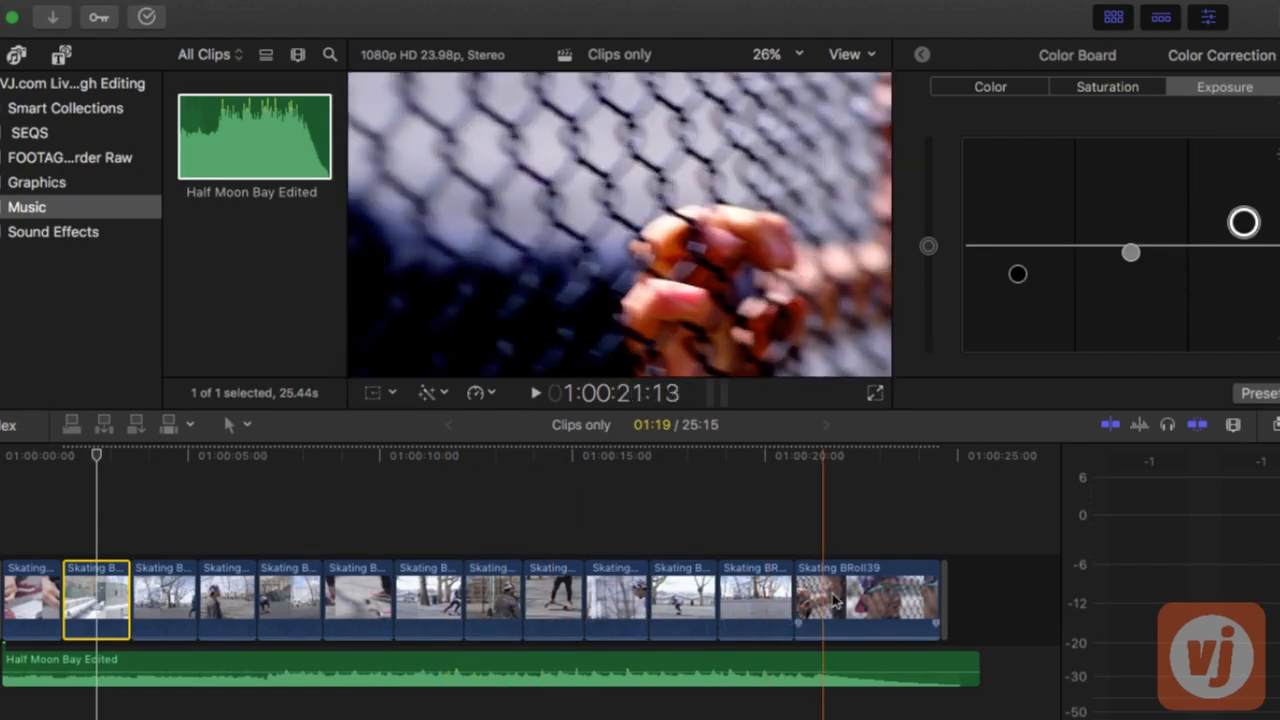
pyautogui.hotkey('shift', 'z')
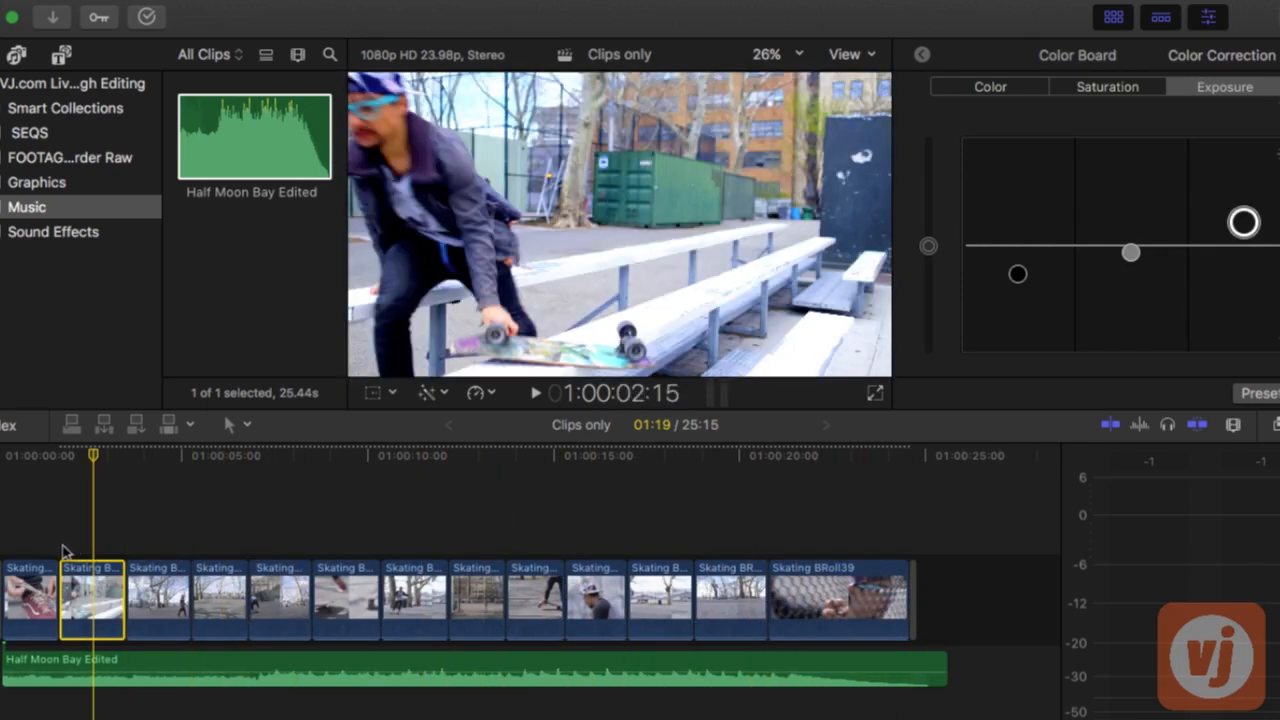
# Place the playhead on the first clip, hide the inspector and list all installed video effects
pyautogui.moveTo(36, 456); pyautogui.dragTo(34, 456)
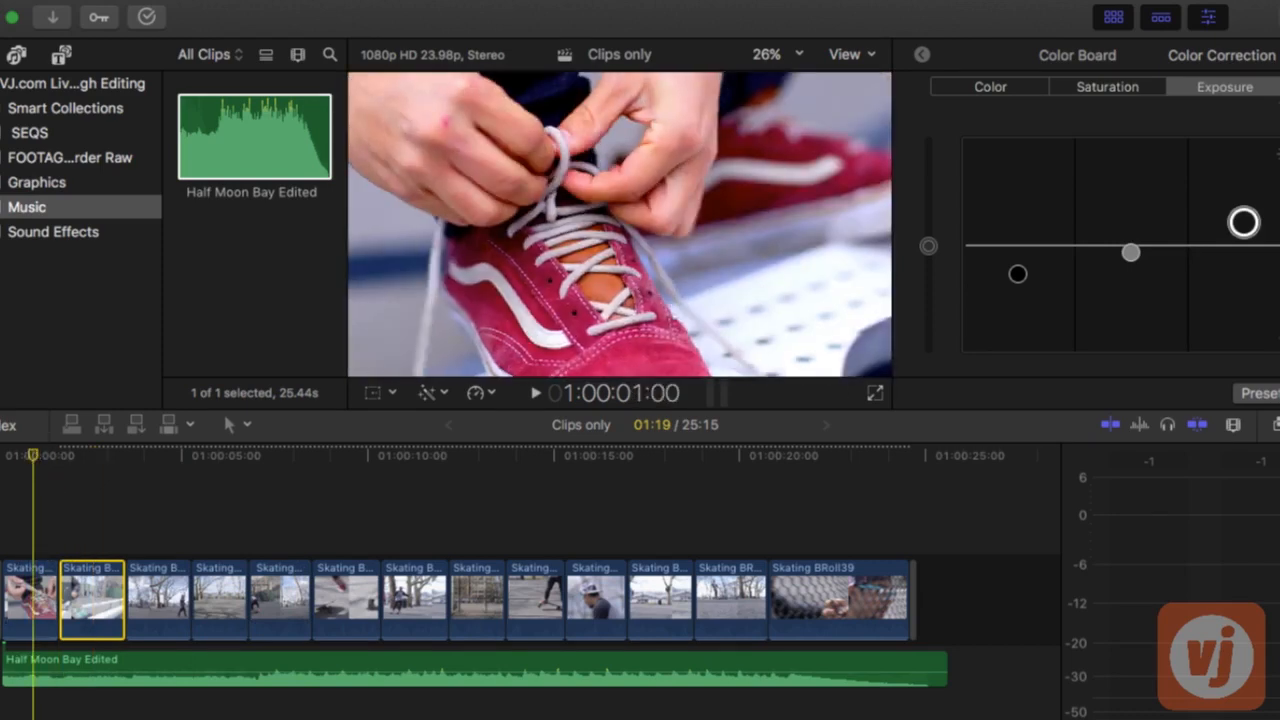
pyautogui.click(1208, 18)
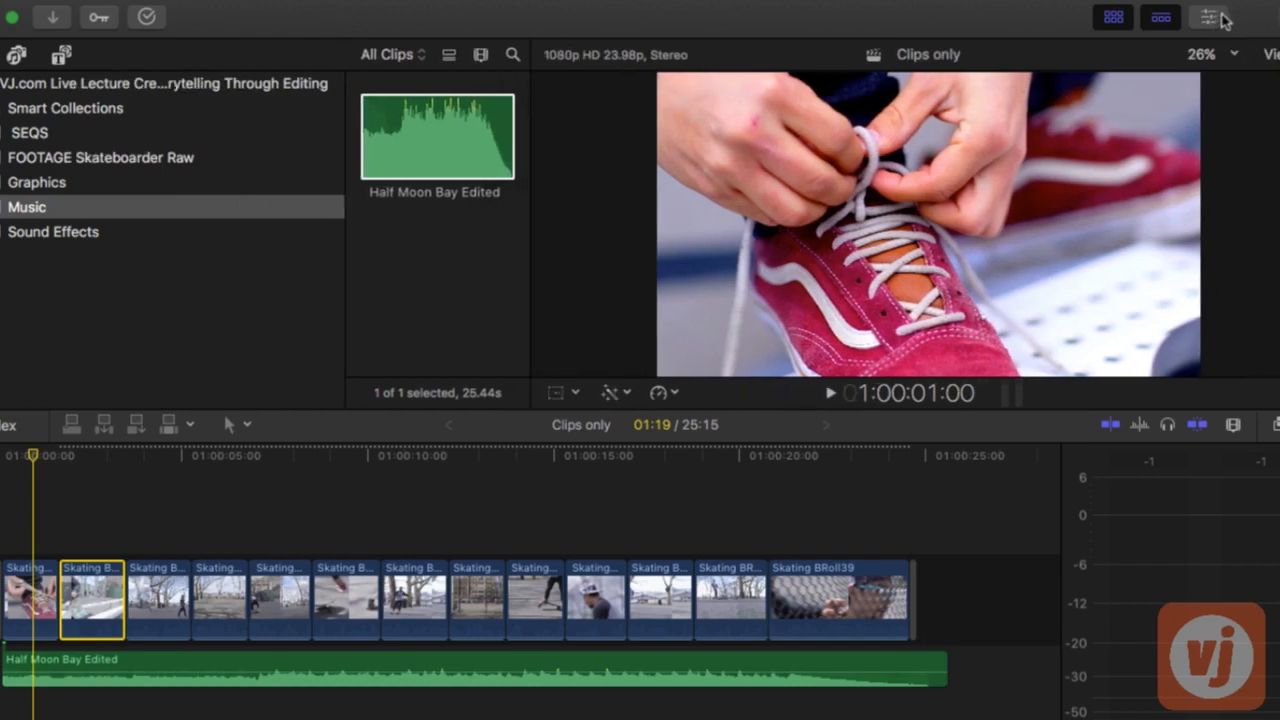
pyautogui.press('super+5')
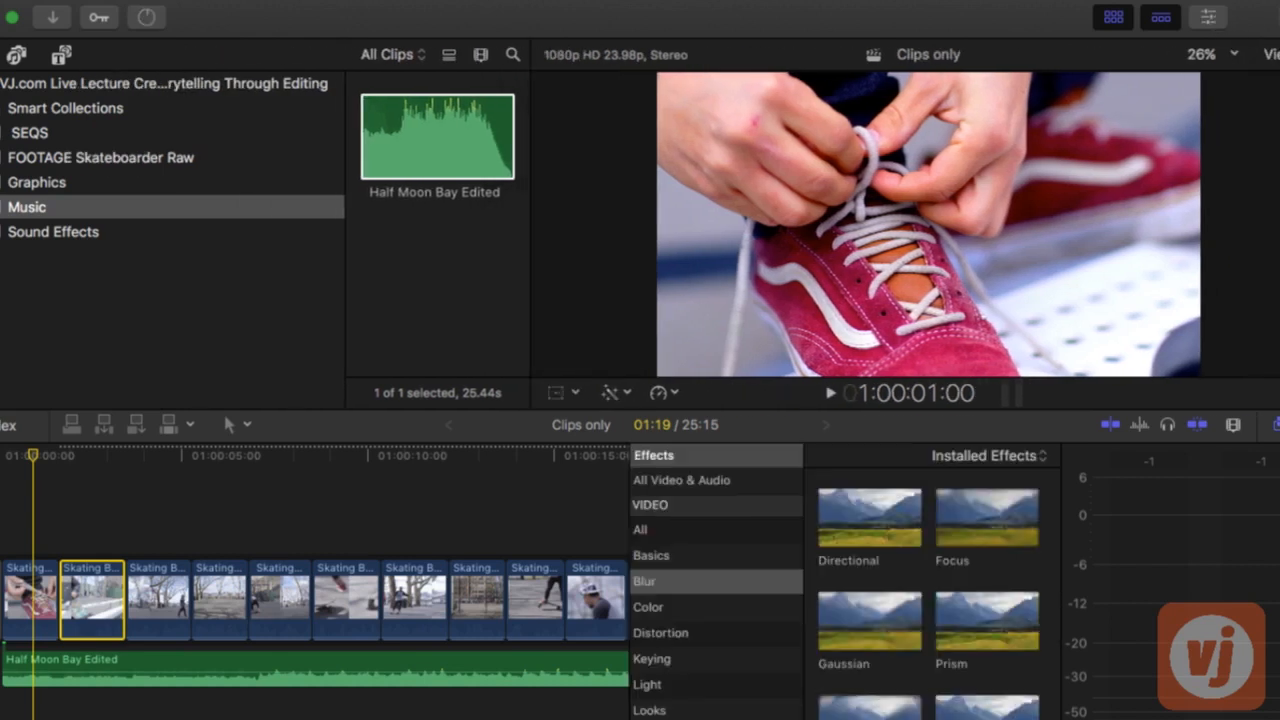
pyautogui.scroll(1, 931, 577)
pyautogui.click(686, 531)
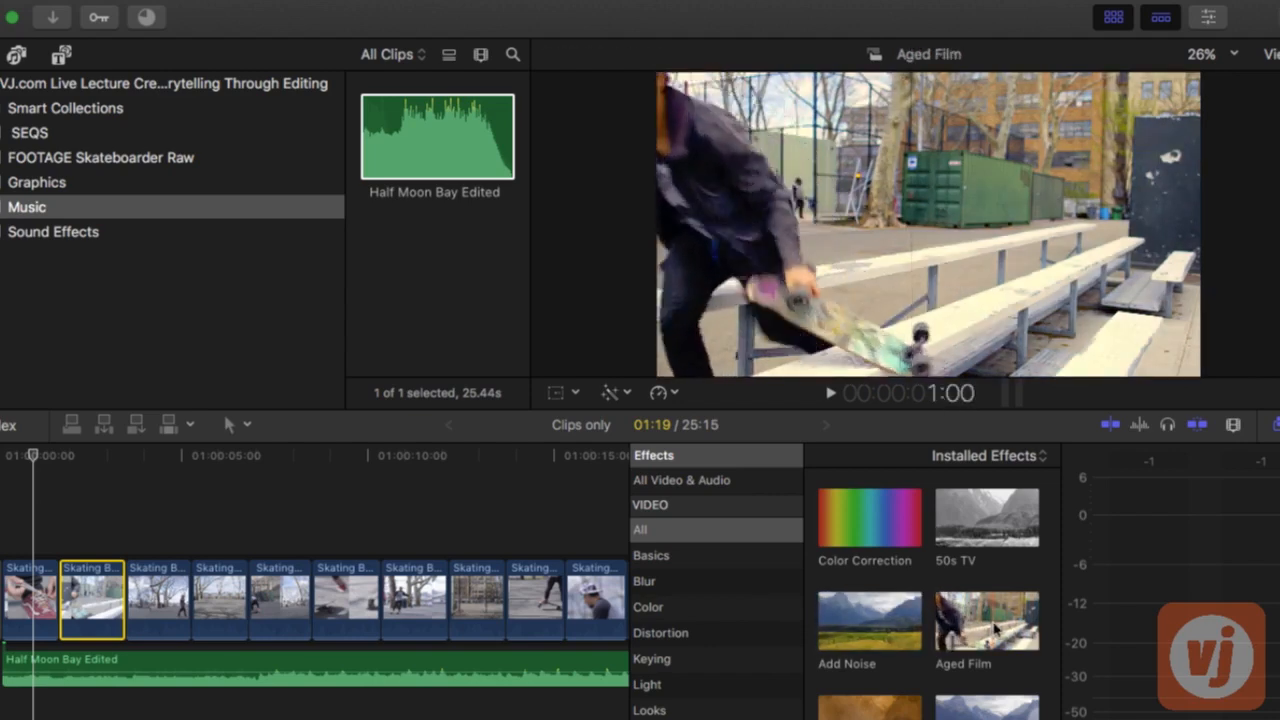
# Apply the Cross Hatch video effect to the first clip, the close-up of the shoelaces
pyautogui.scroll(-3, 1007, 629)
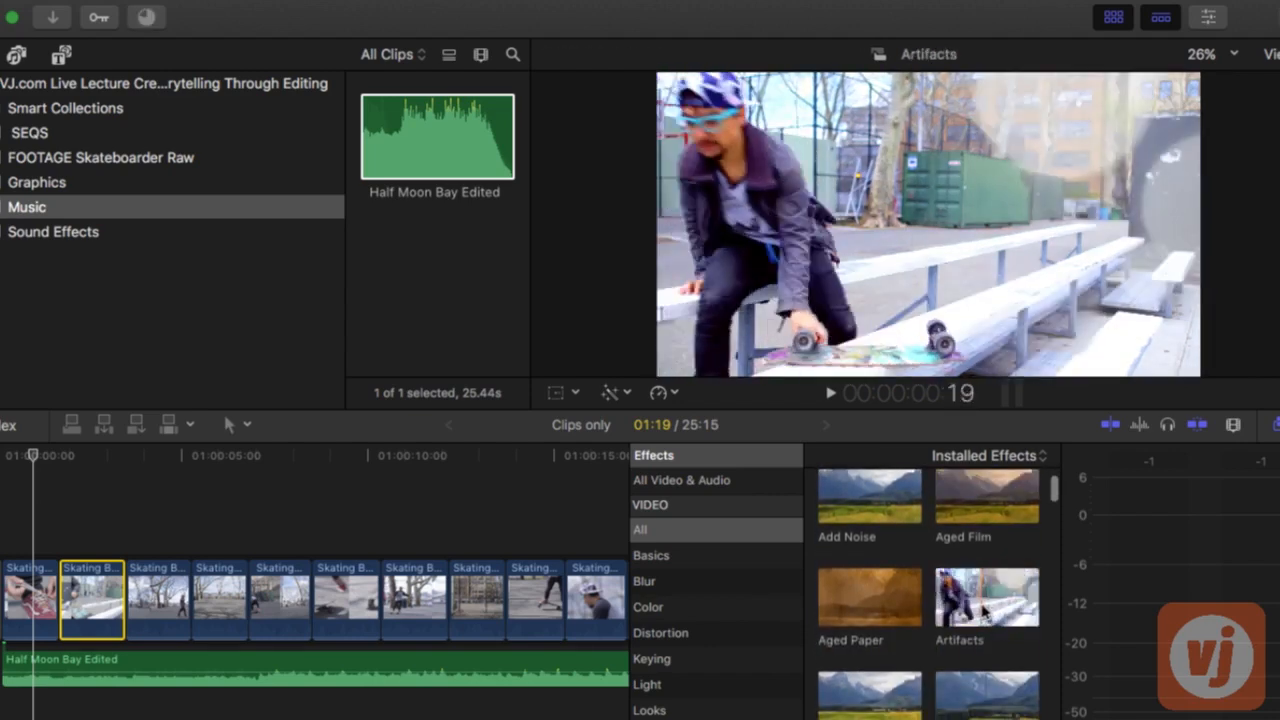
pyautogui.scroll(-4, 1000, 622)
pyautogui.scroll(-3, 987, 613)
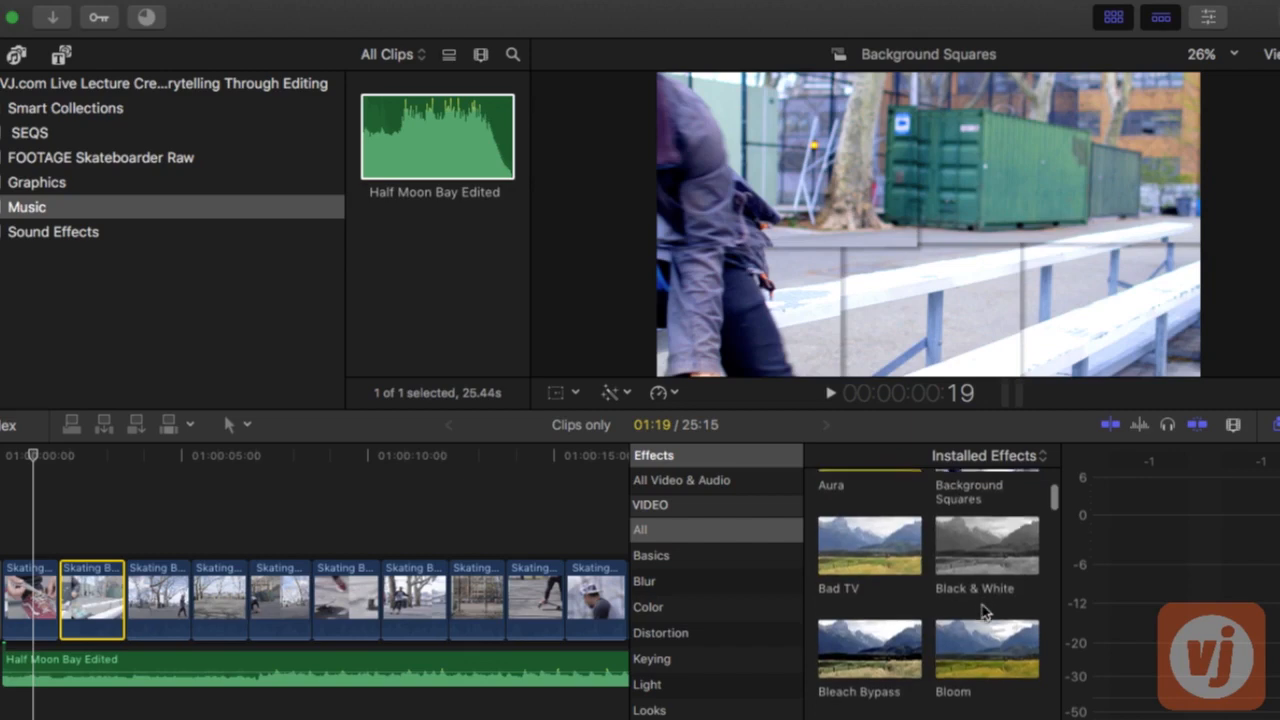
pyautogui.scroll(-4, 986, 610)
pyautogui.scroll(-10, 985, 612)
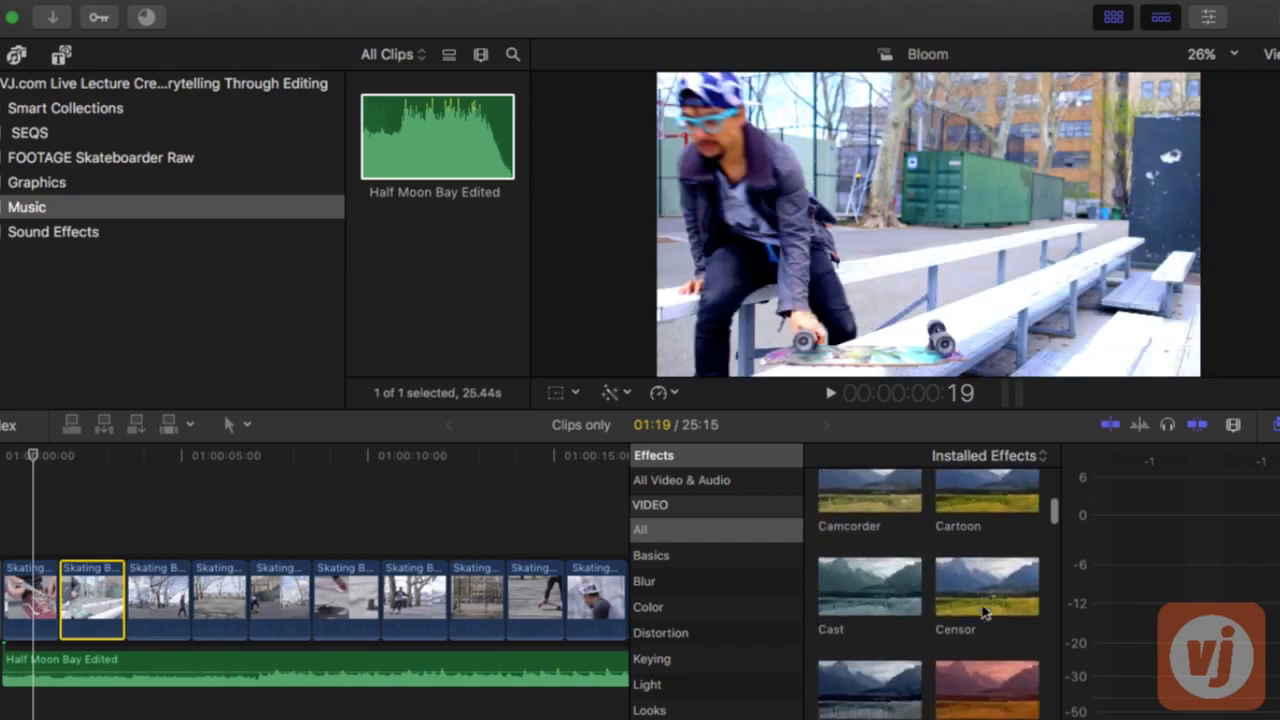
pyautogui.scroll(-5, 985, 612)
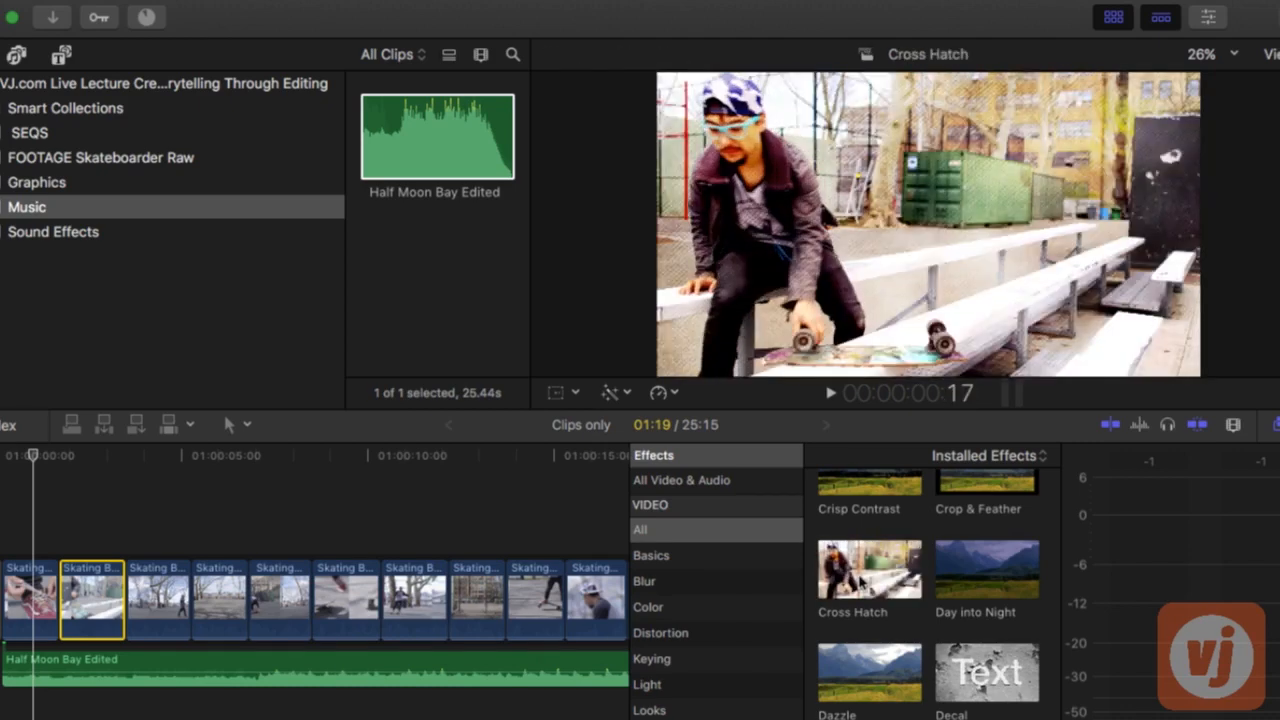
pyautogui.moveTo(835, 572)
pyautogui.mouseDown()
pyautogui.moveTo(60, 555)
pyautogui.moveTo(30, 575)
pyautogui.mouseUp()
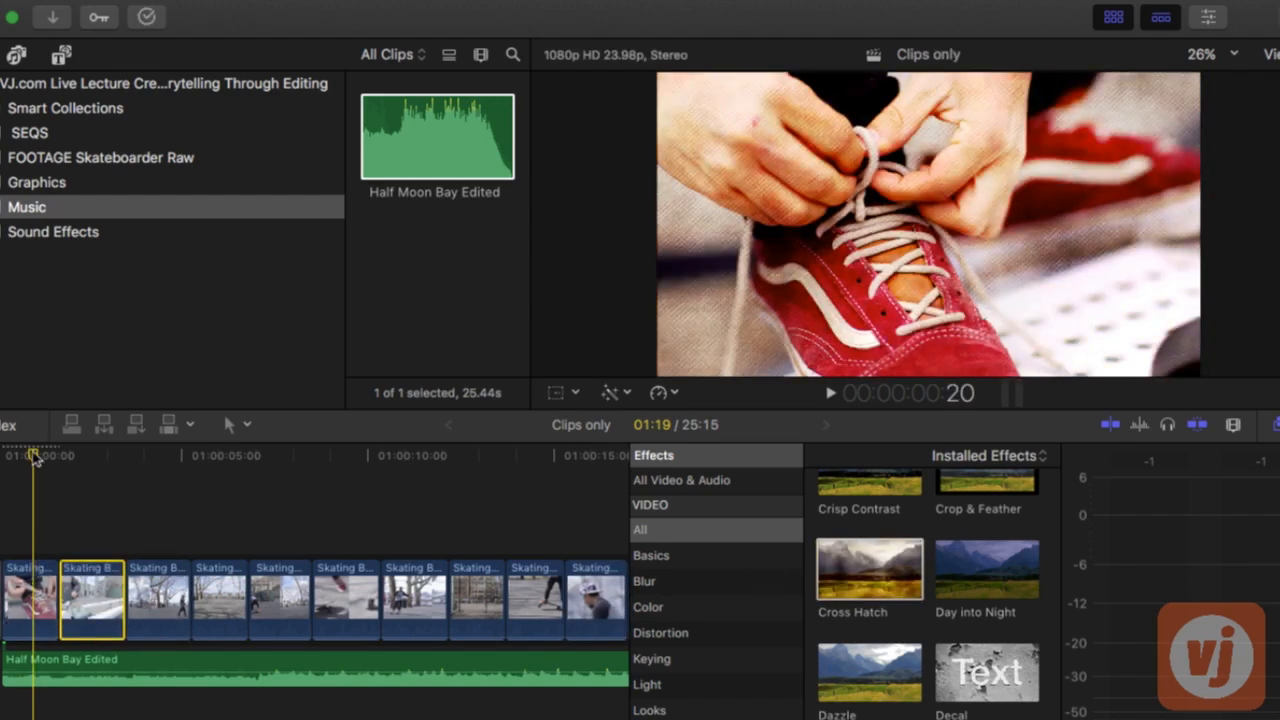
# Copy the Cross Hatch effect from the first clip onto all the remaining video clips in the timeline
pyautogui.click(25, 590)
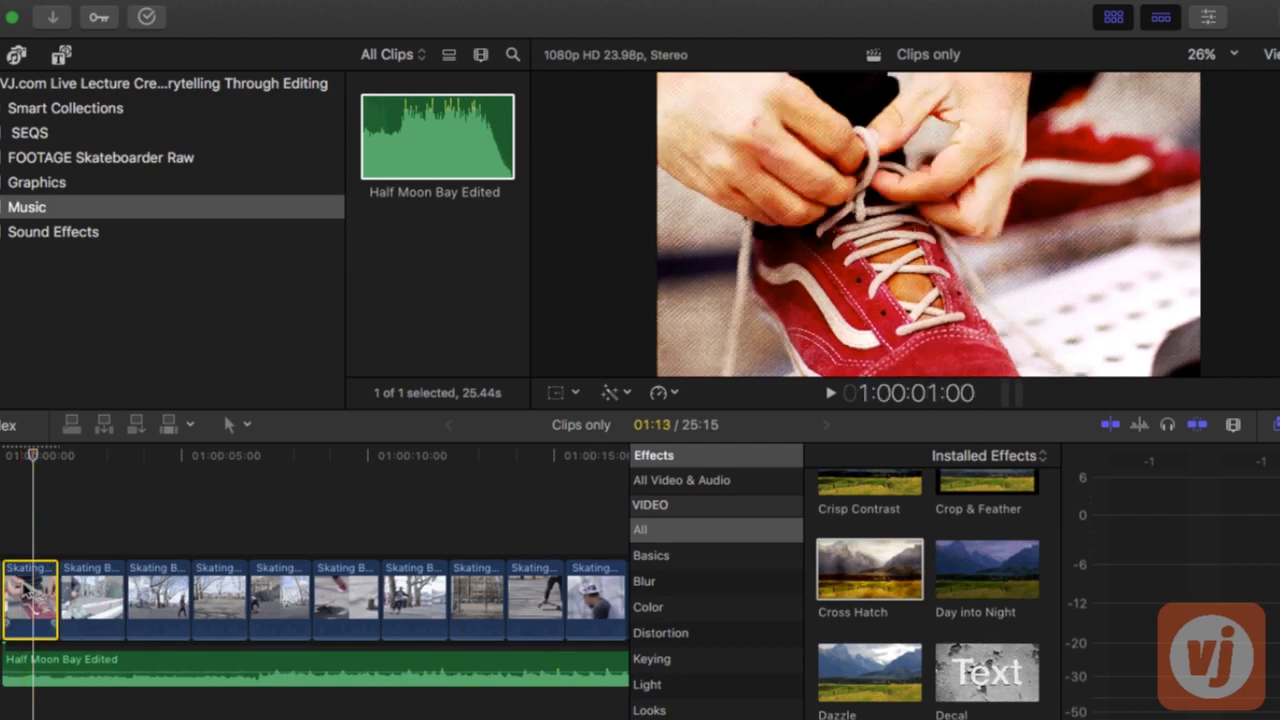
pyautogui.click(1276, 427)
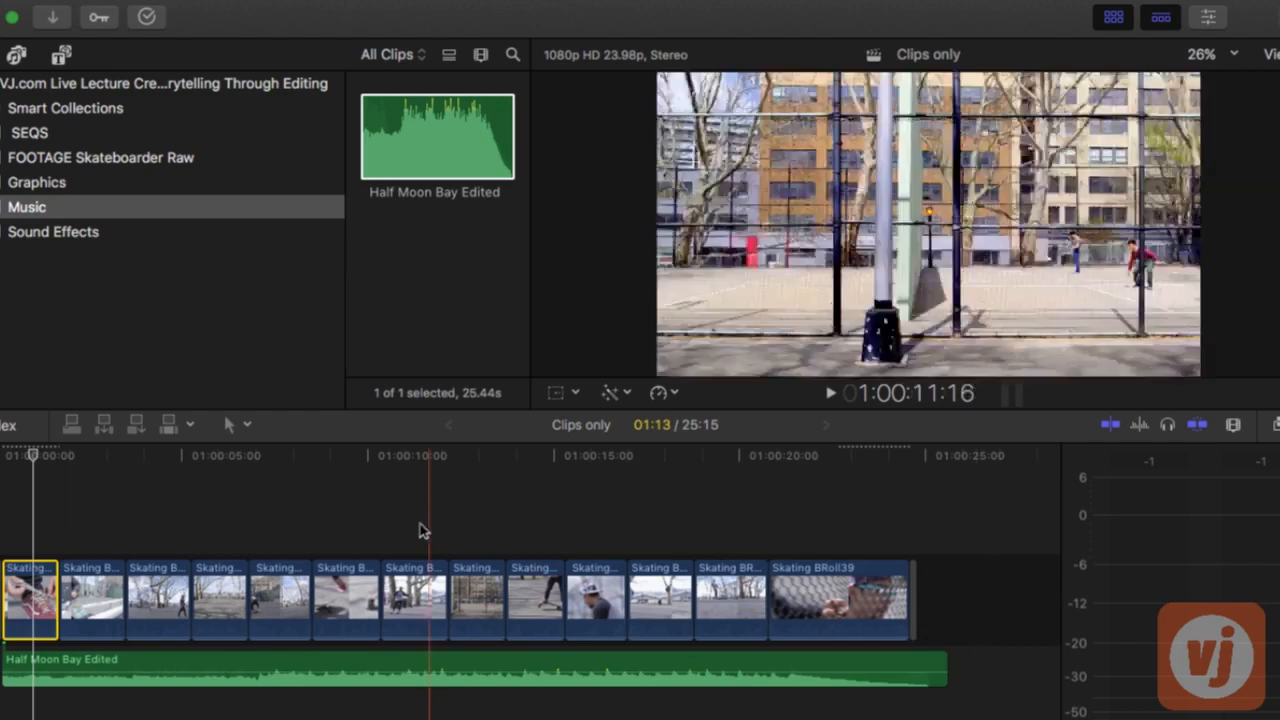
pyautogui.moveTo(101, 537); pyautogui.dragTo(822, 578)
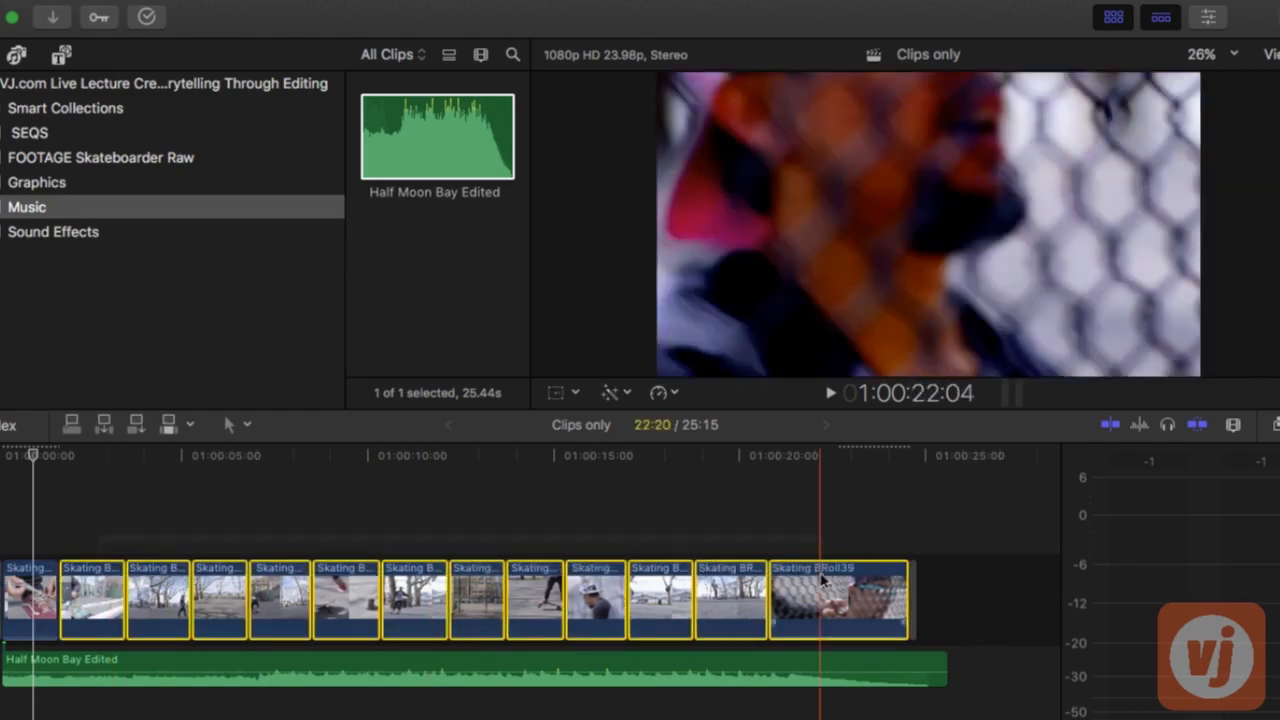
pyautogui.click(808, 481)
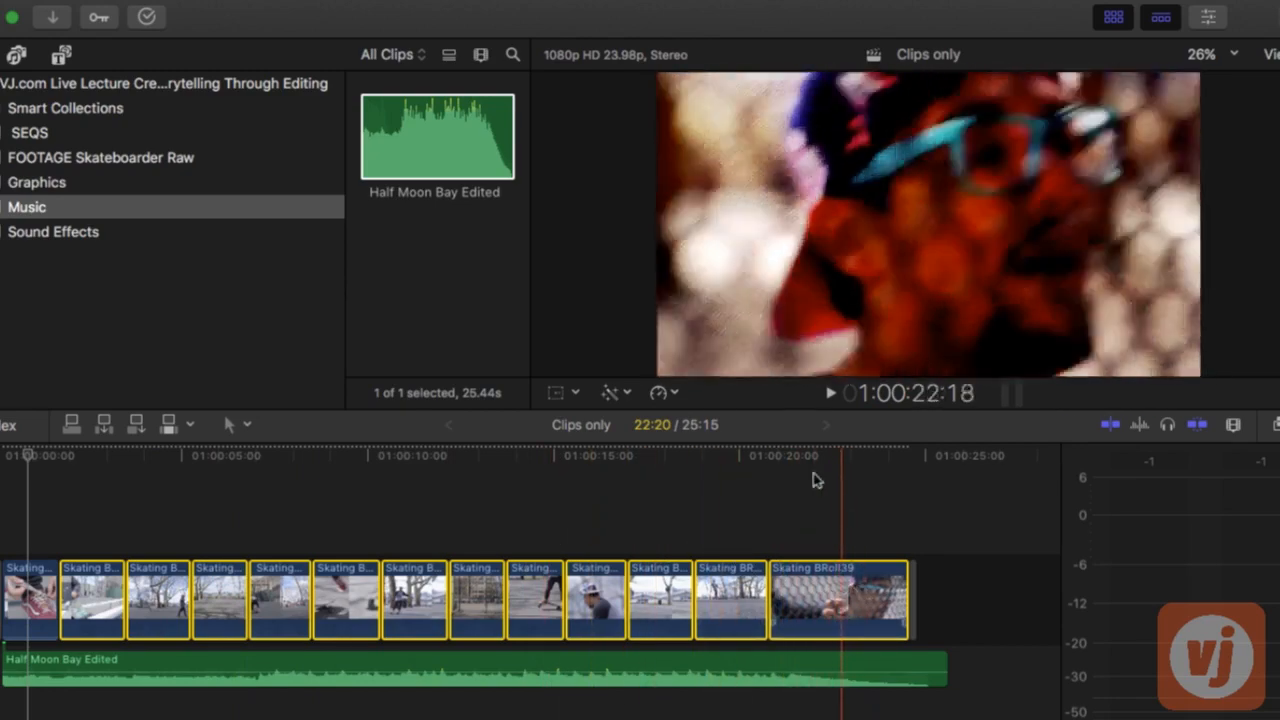
# Brighten the last clip, the face behind the fence, by raising its exposure midtones in the Color Board
pyautogui.click(843, 456)
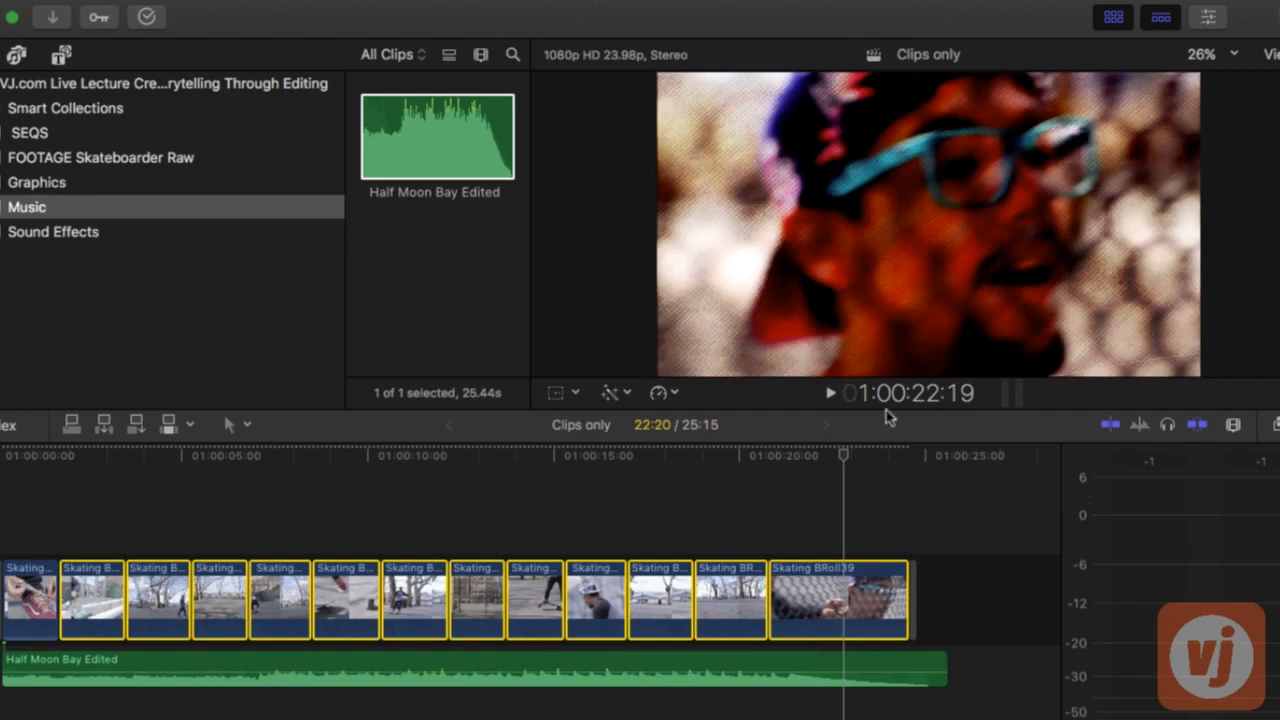
pyautogui.press('super+6')
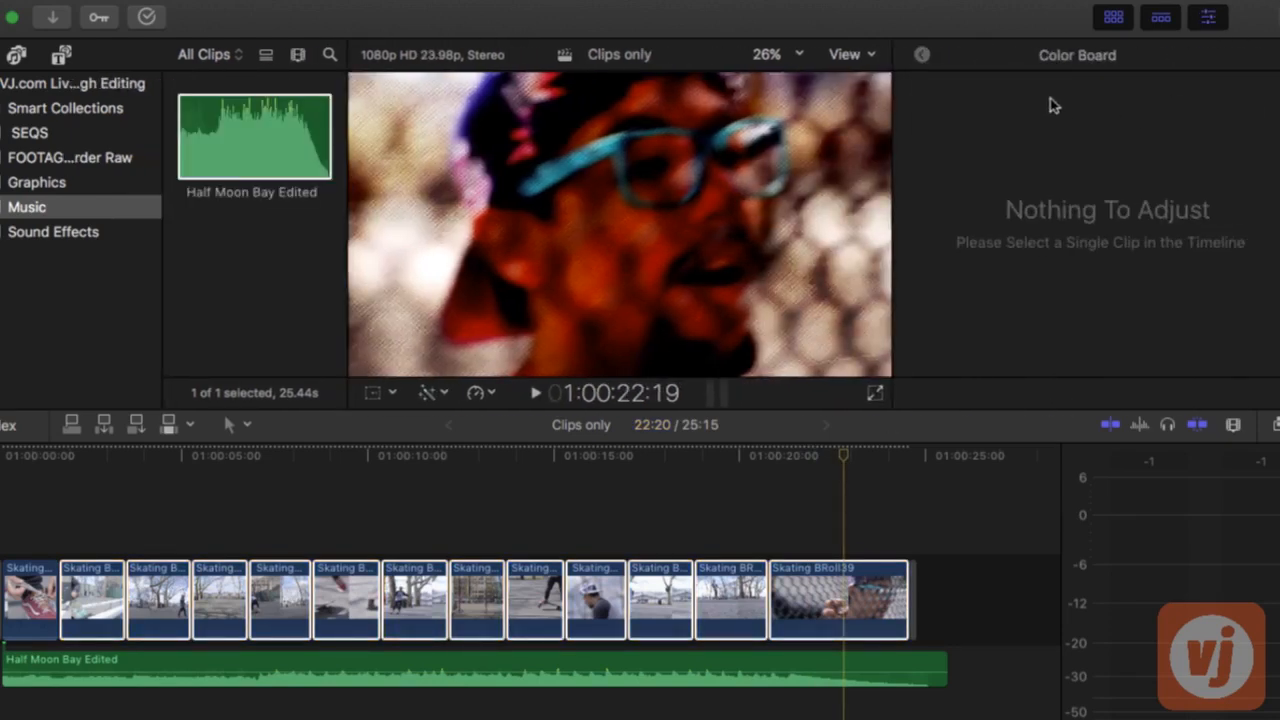
pyautogui.press('super+a')
pyautogui.click(860, 598)
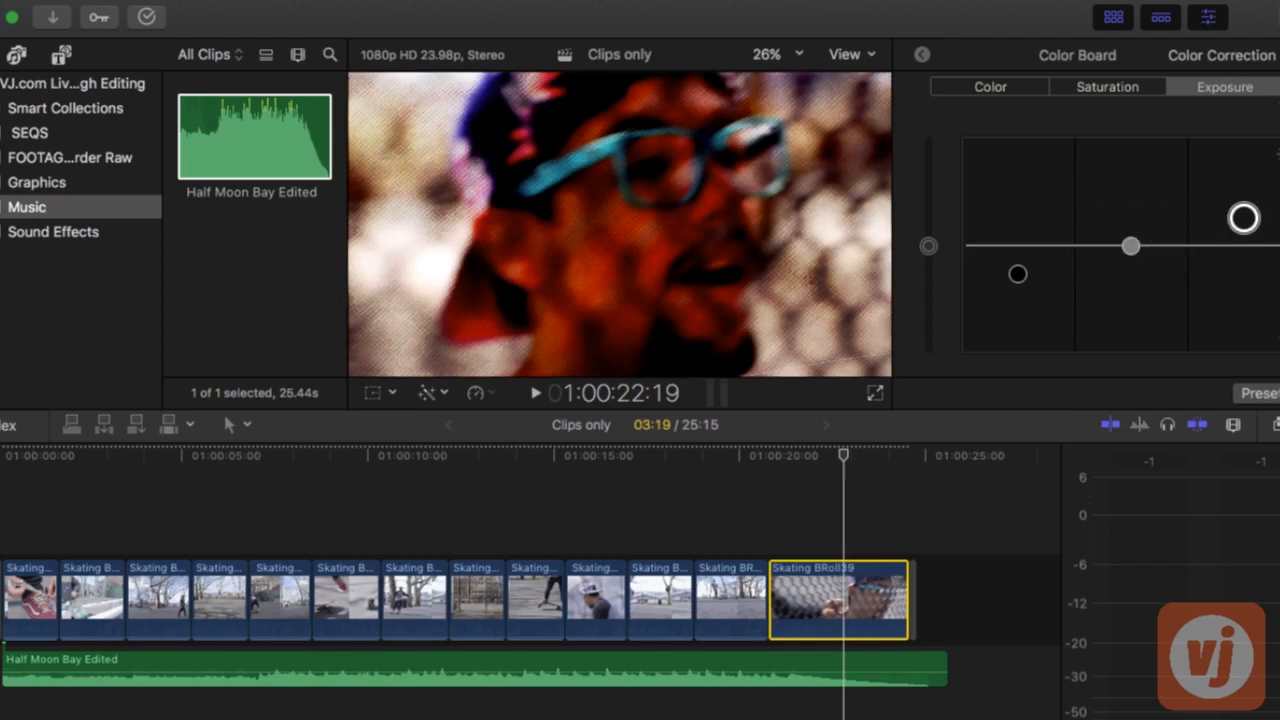
pyautogui.moveTo(1130, 247); pyautogui.dragTo(1131, 225)
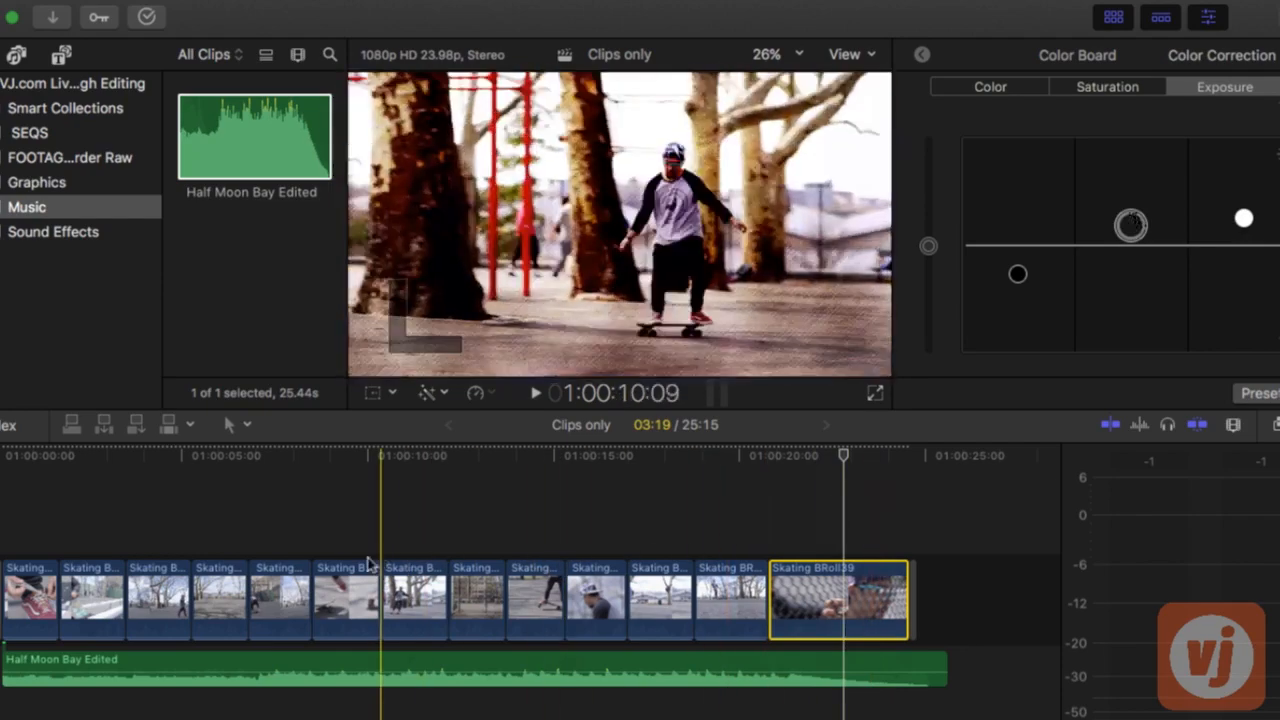
# Play back the sequence to review the Cross Hatch look across the clips
pyautogui.click(660, 500)
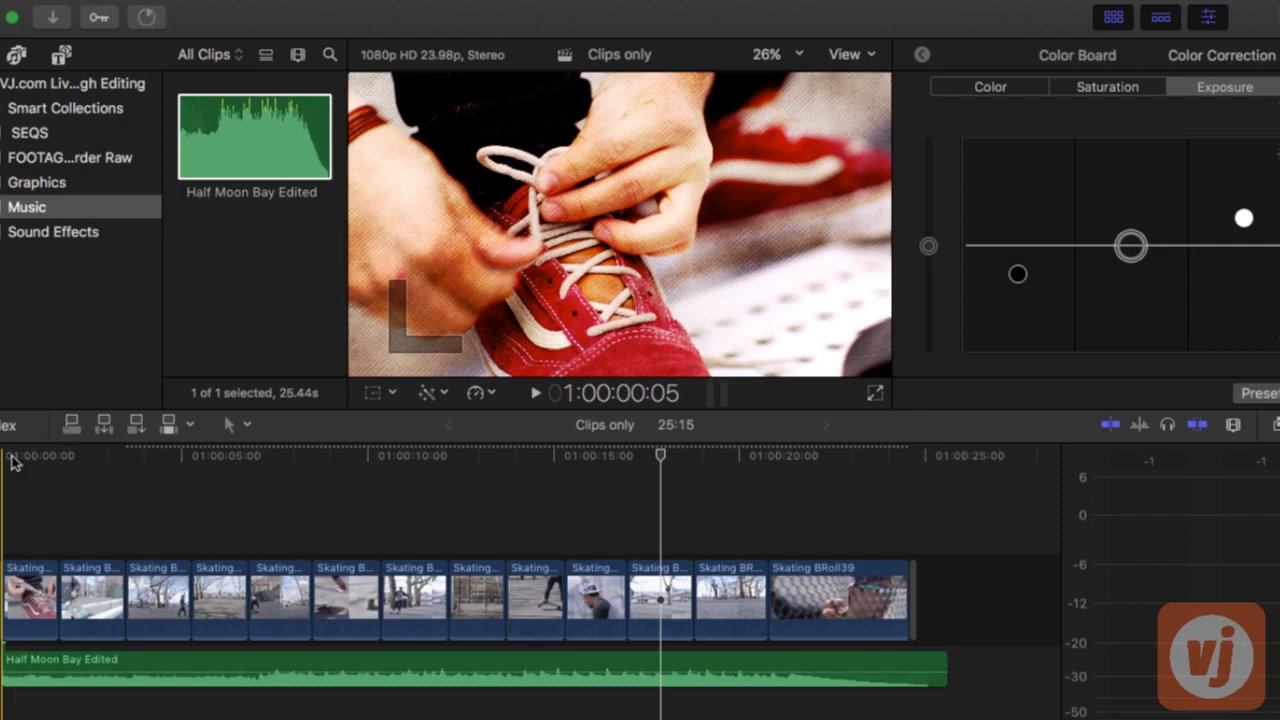
pyautogui.press('space')
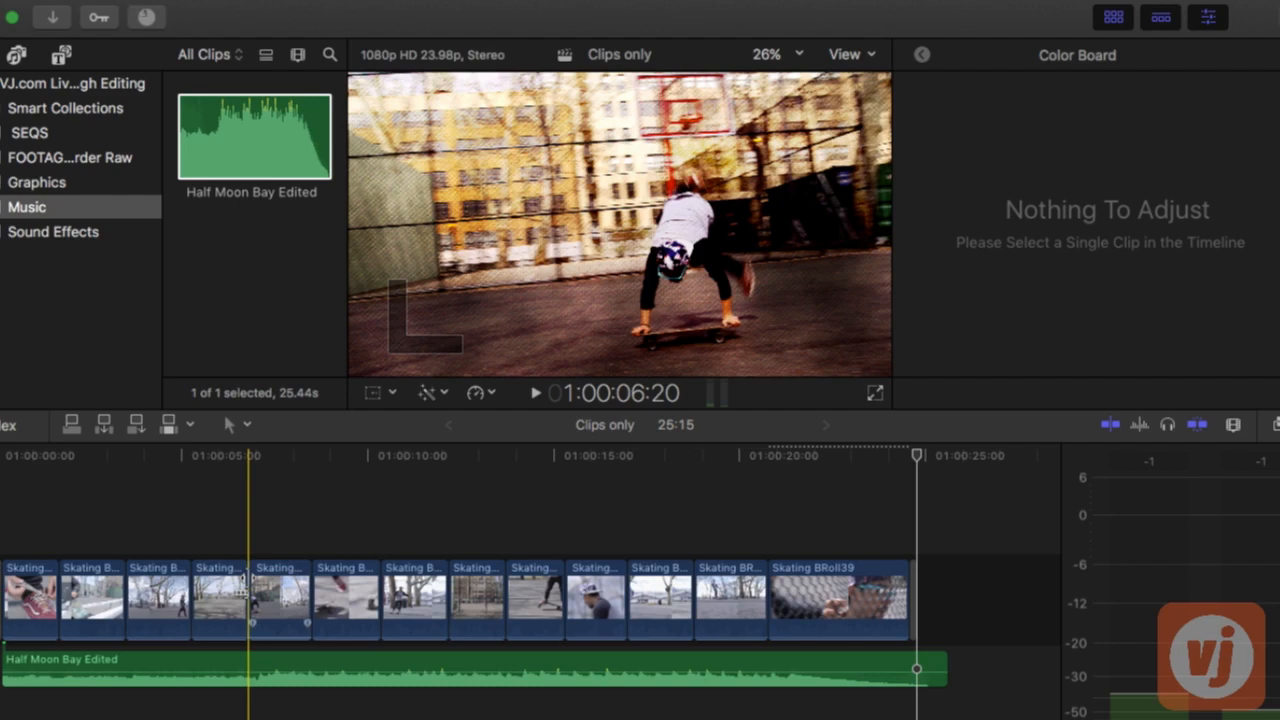
pyautogui.moveTo(248, 575); pyautogui.dragTo(8, 598)
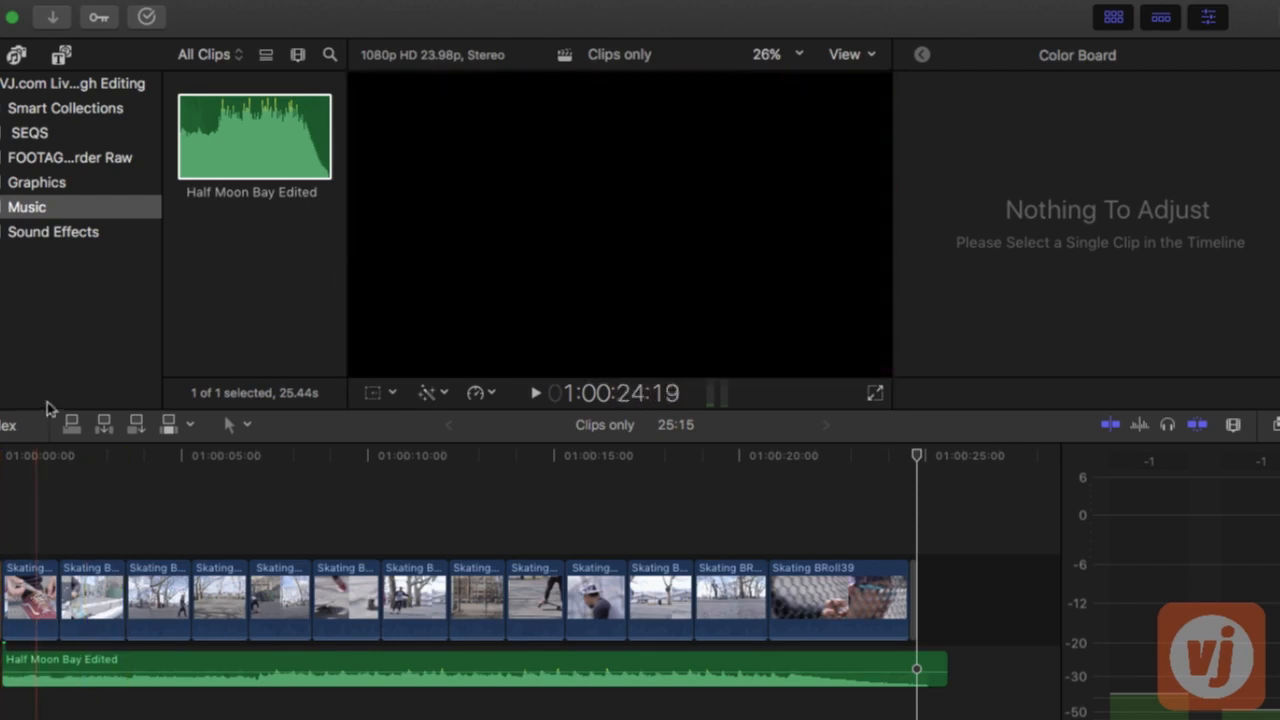
# Add the Static transition from the installed transitions to the start of the first clip
pyautogui.click(29, 458)
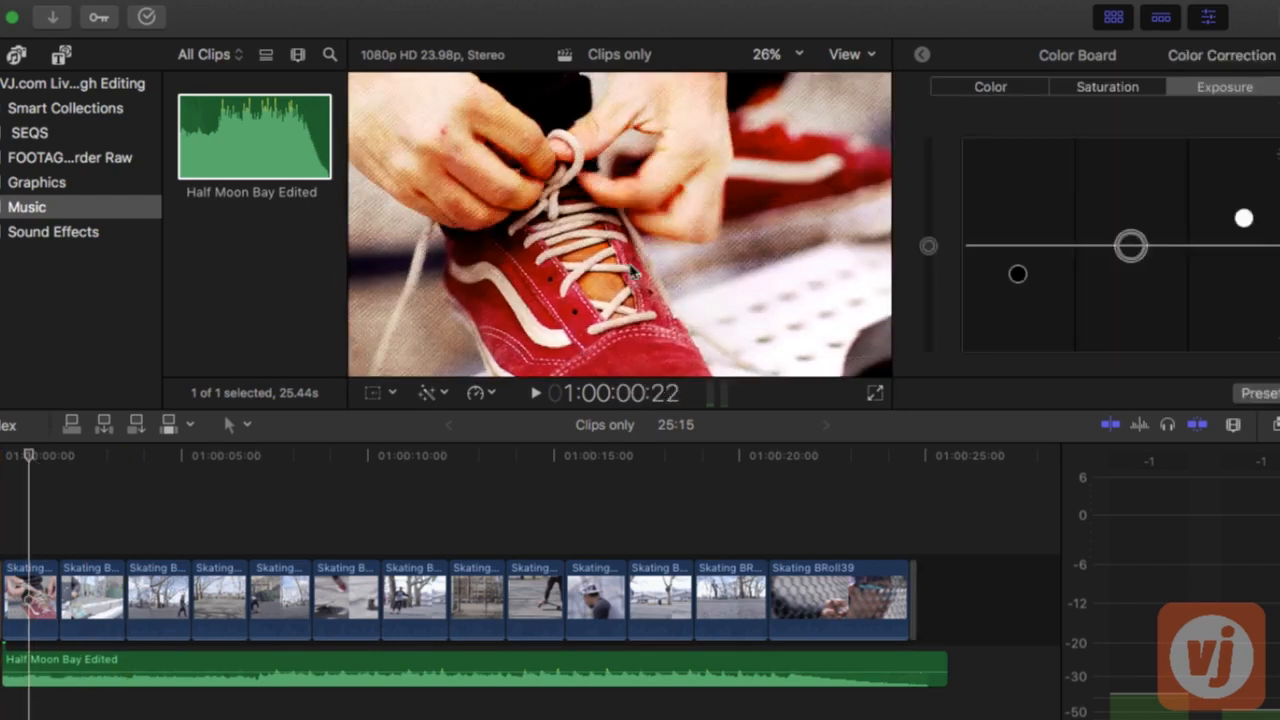
pyautogui.press('ctrl+super+5')
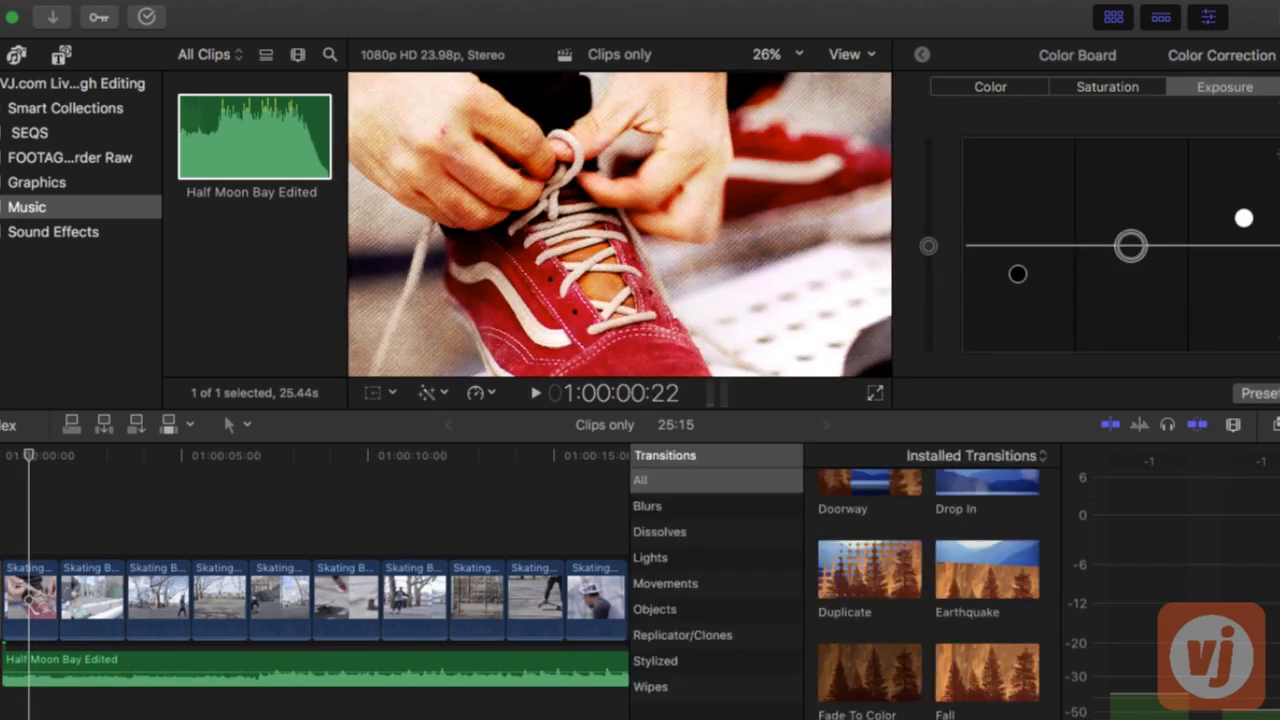
pyautogui.scroll(8, 960, 608)
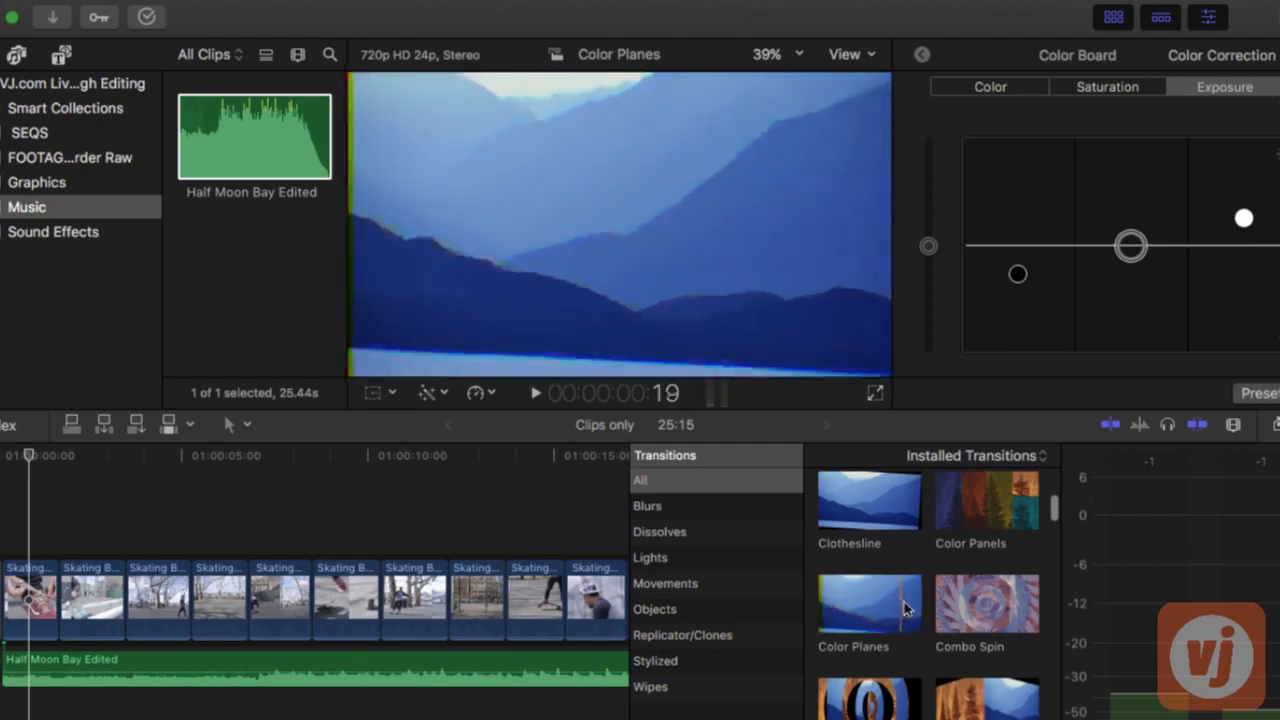
pyautogui.scroll(-10, 860, 605)
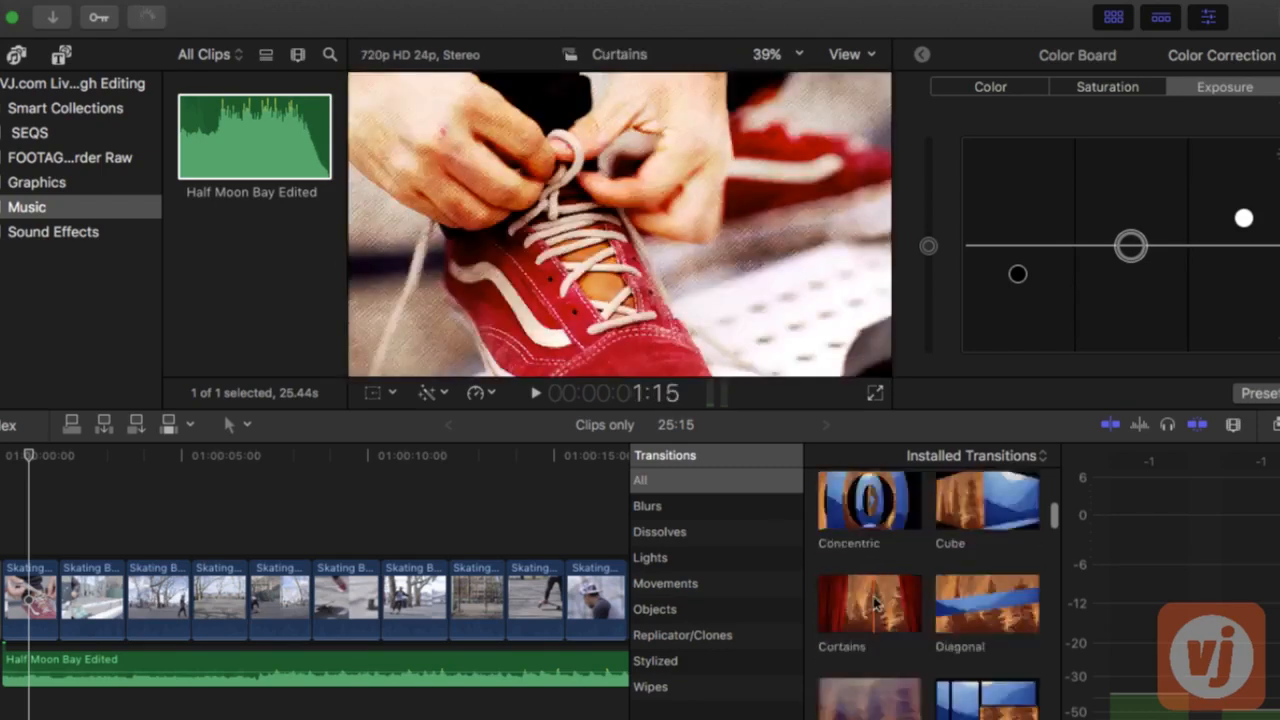
pyautogui.scroll(-10, 874, 602)
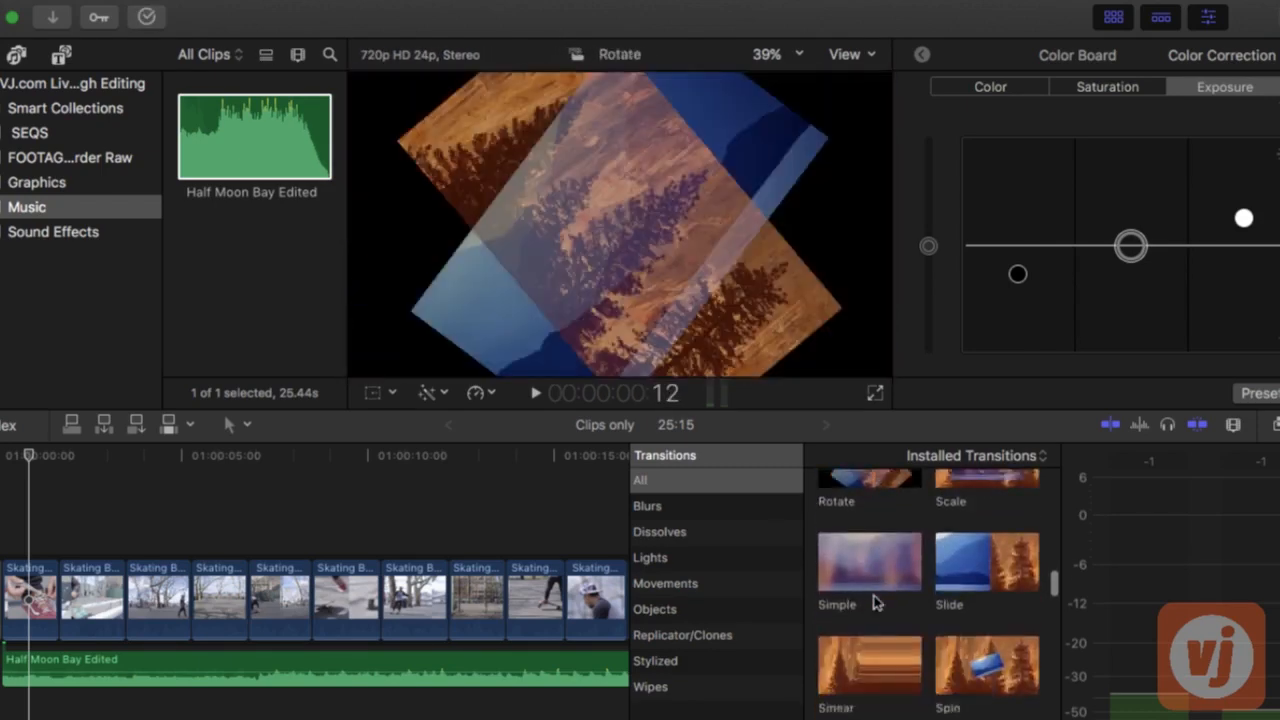
pyautogui.scroll(-2, 874, 595)
pyautogui.scroll(4, 874, 595)
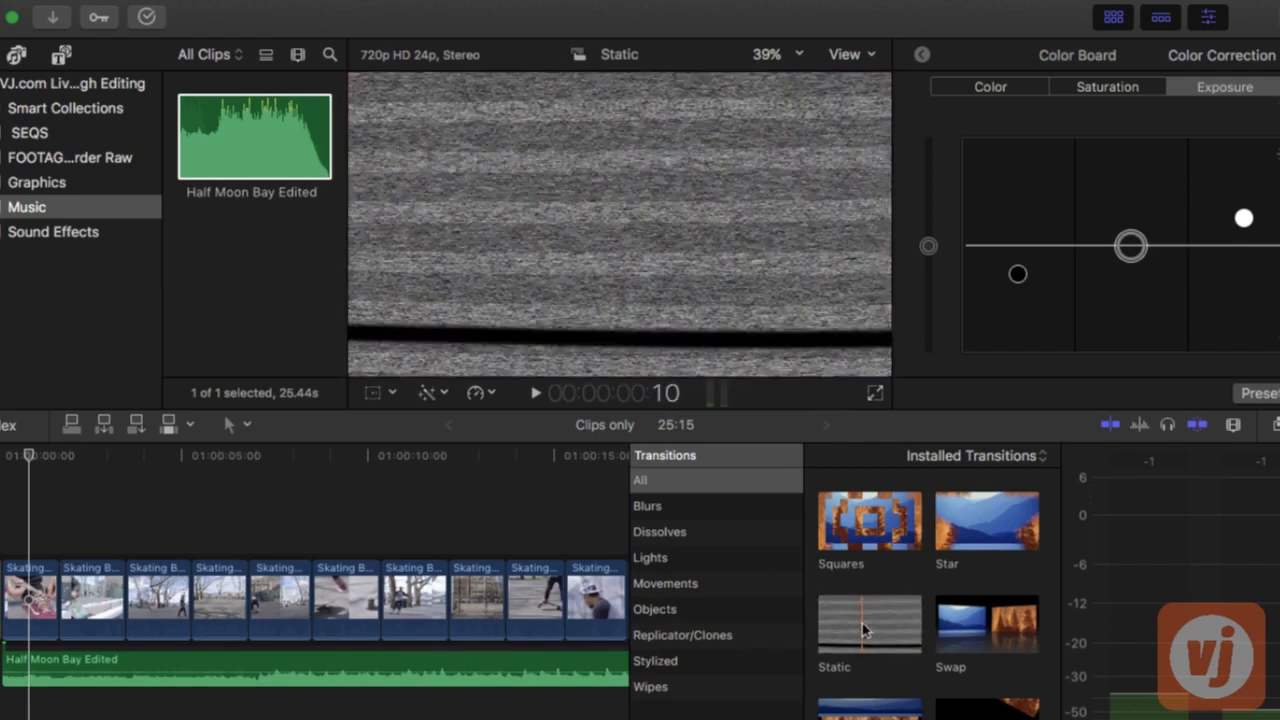
pyautogui.click(863, 628)
pyautogui.moveTo(863, 628); pyautogui.dragTo(17, 610)
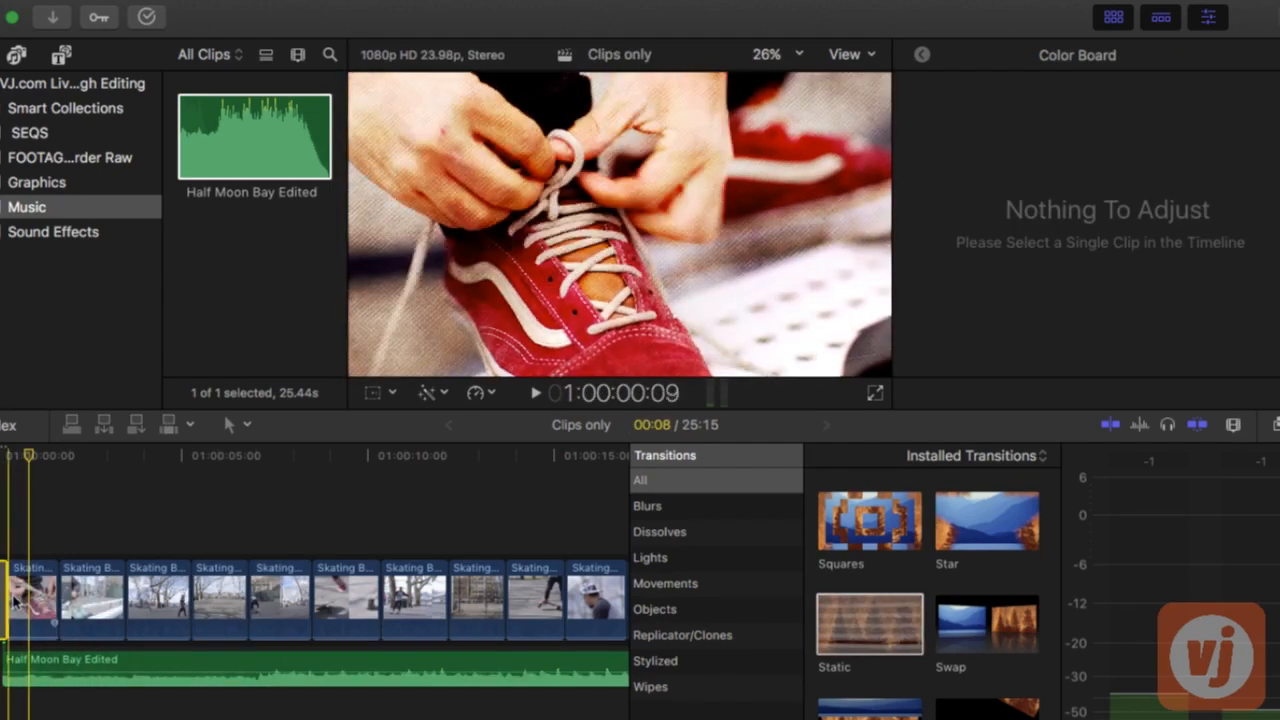
# Set the duration of the opening Static transition to 10 frames
pyautogui.press('super+equal')
pyautogui.press('super+equal')
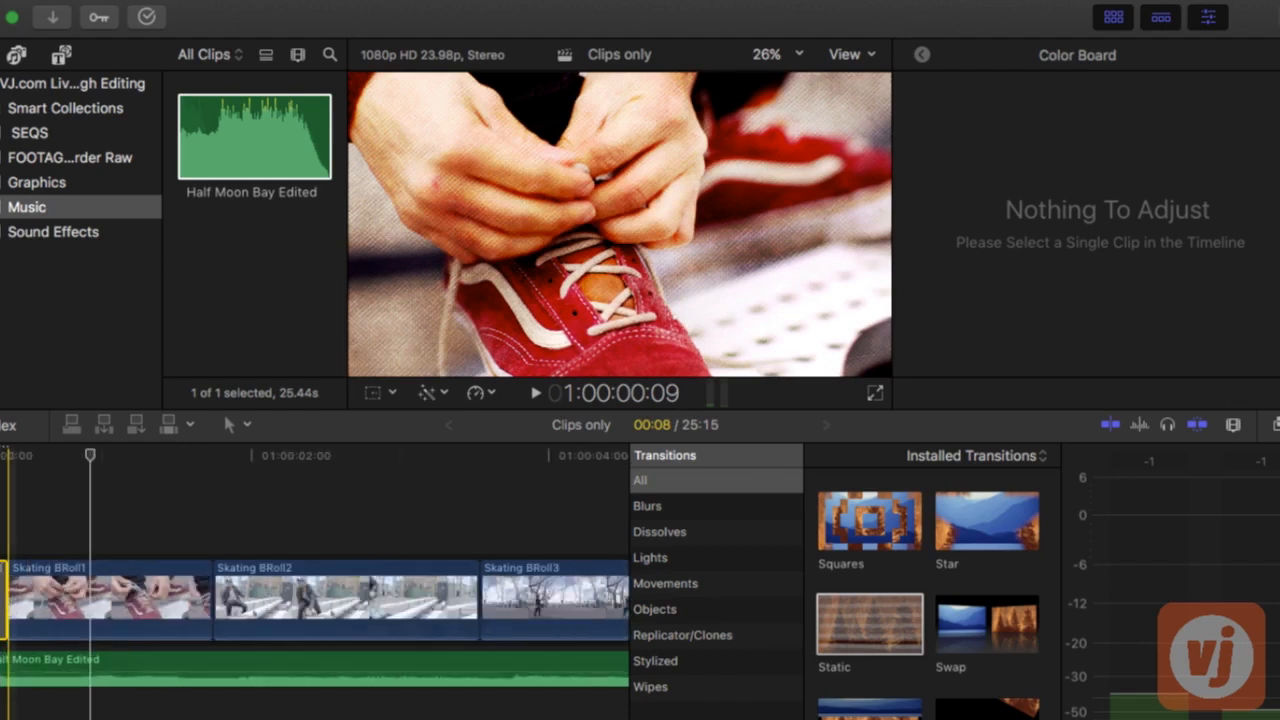
pyautogui.write('8')
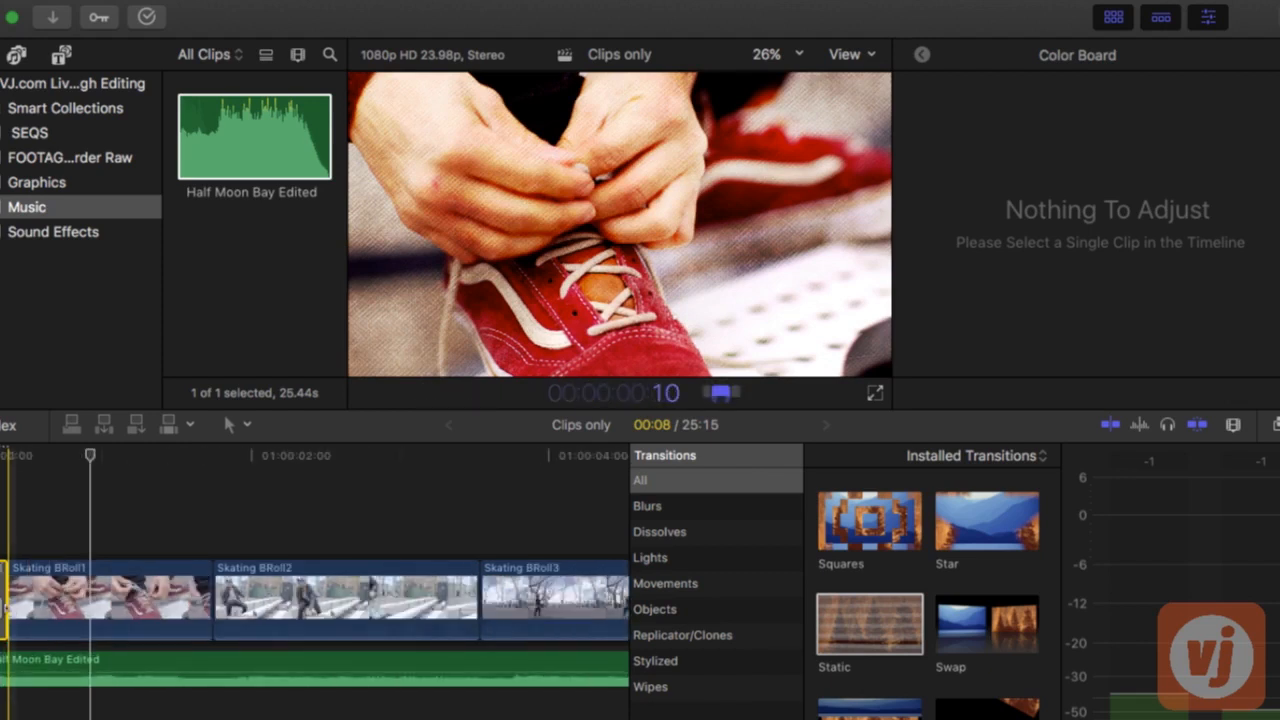
pyautogui.press('Return')
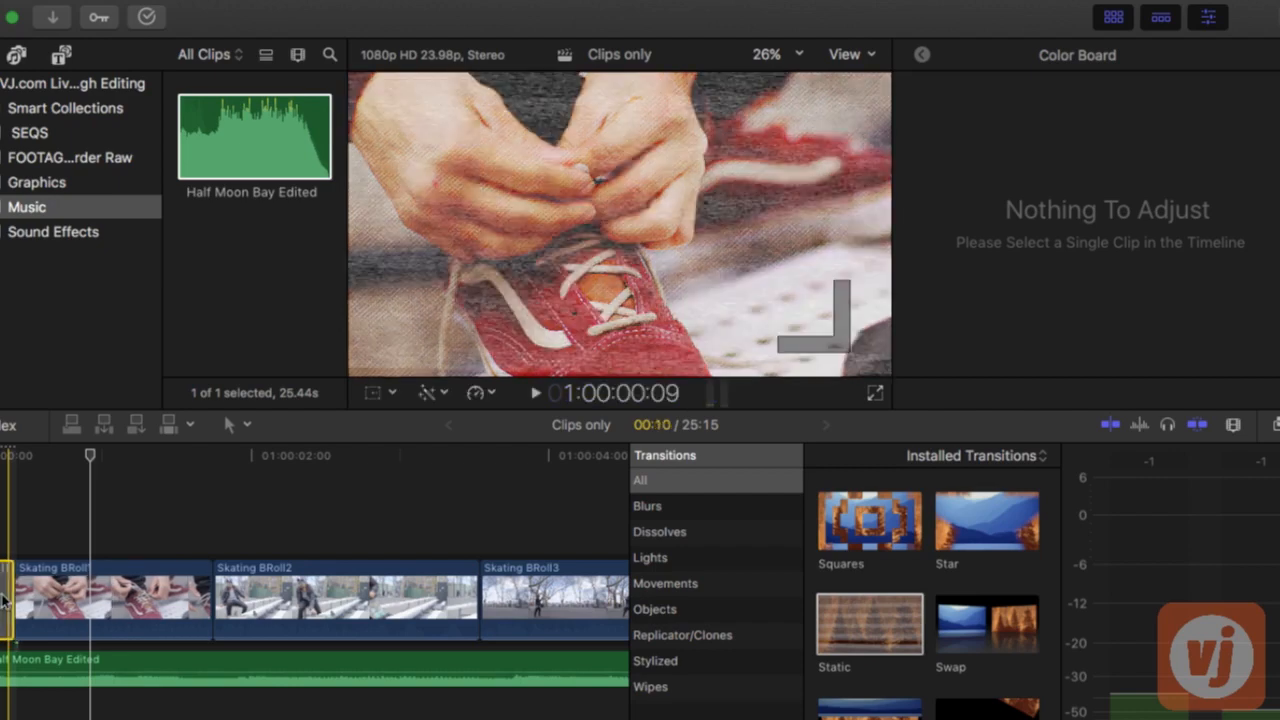
pyautogui.hscroll(-1, 3, 600)
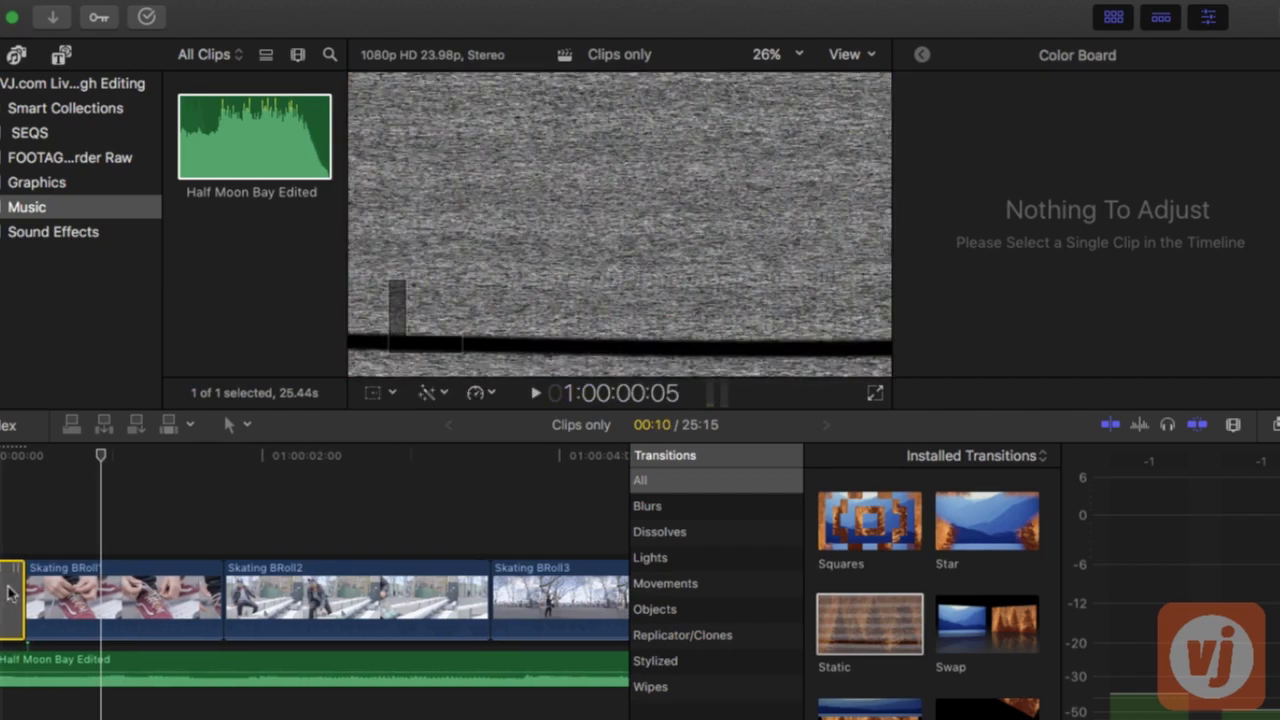
pyautogui.hotkey('ctrl', 'd')
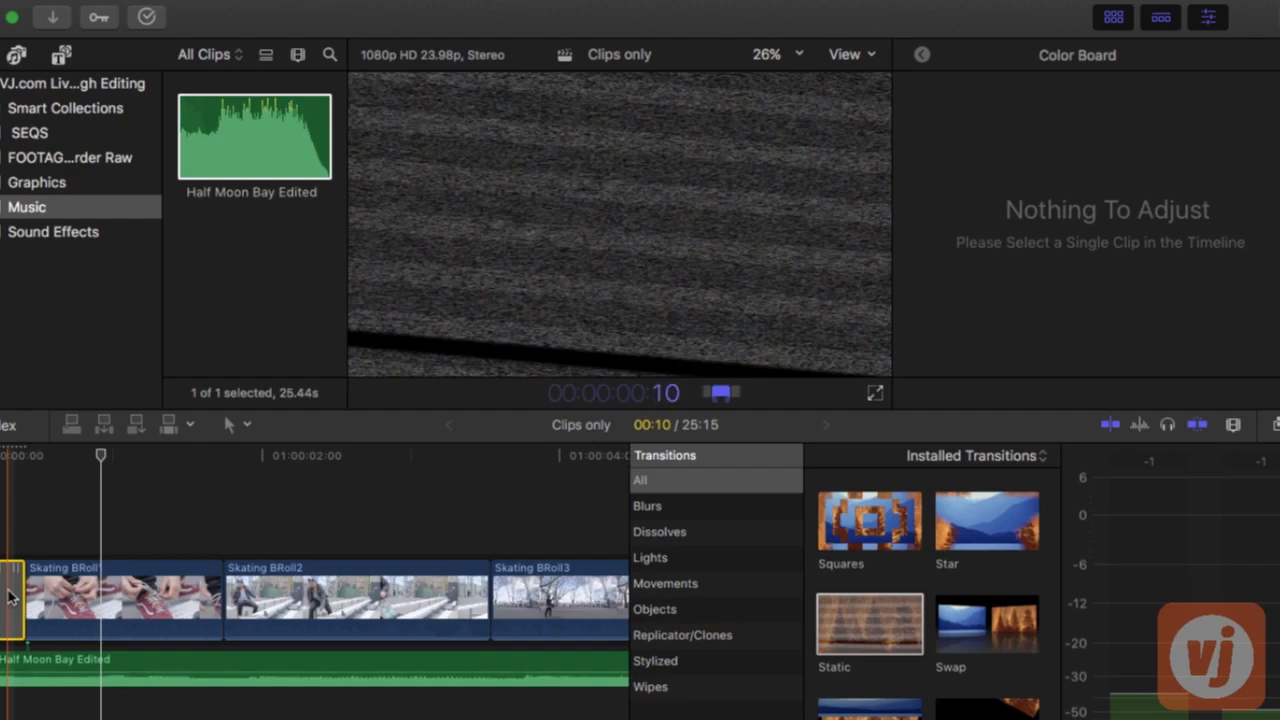
pyautogui.click(70, 518)
pyautogui.click(2, 584)
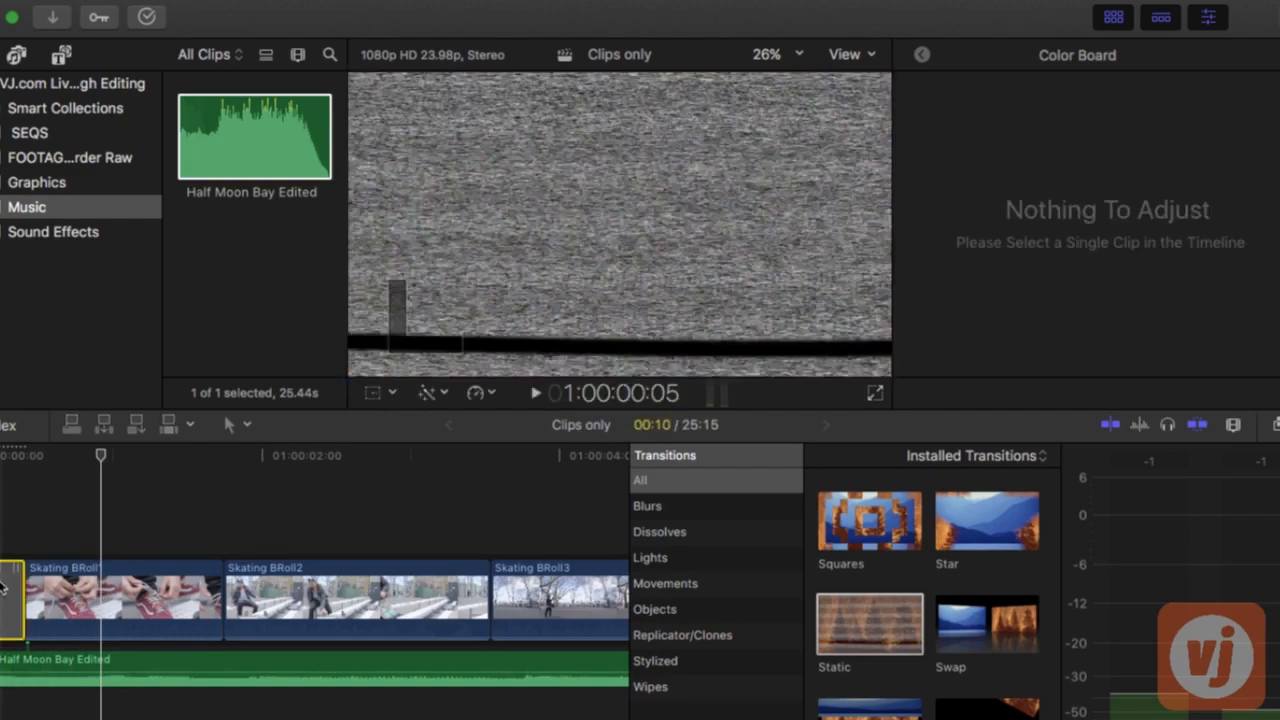
# Fit the whole sequence in the timeline and close the transitions browser
pyautogui.press('space')
pyautogui.hotkey('shift', 'z')
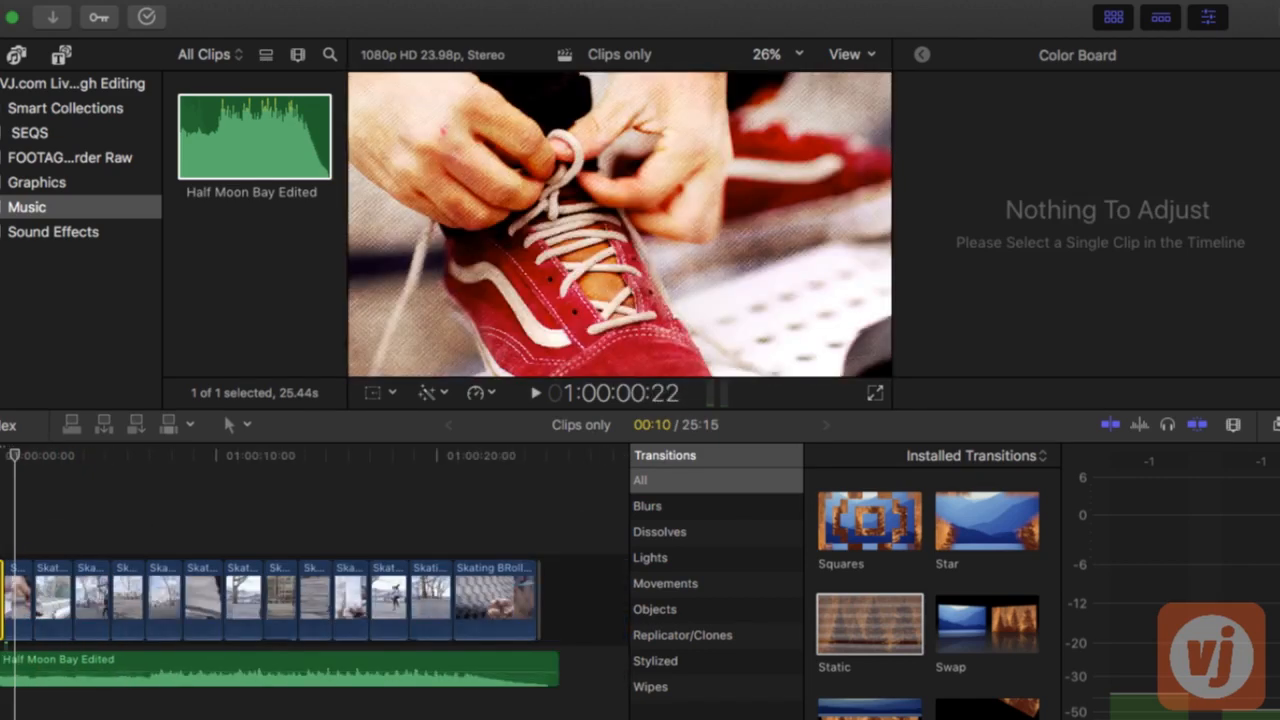
pyautogui.click(1278, 425)
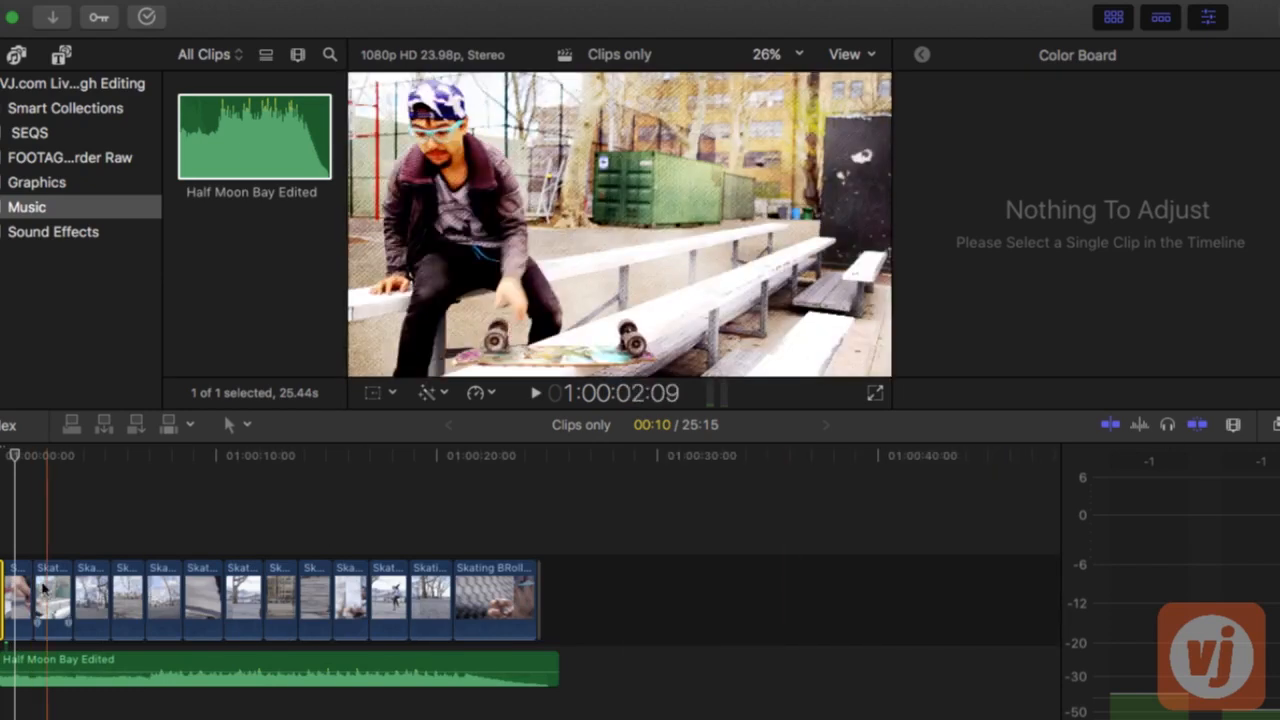
# Add the Static transition at each of the first four cuts between clips and play back the opening section
pyautogui.press('super+equal')
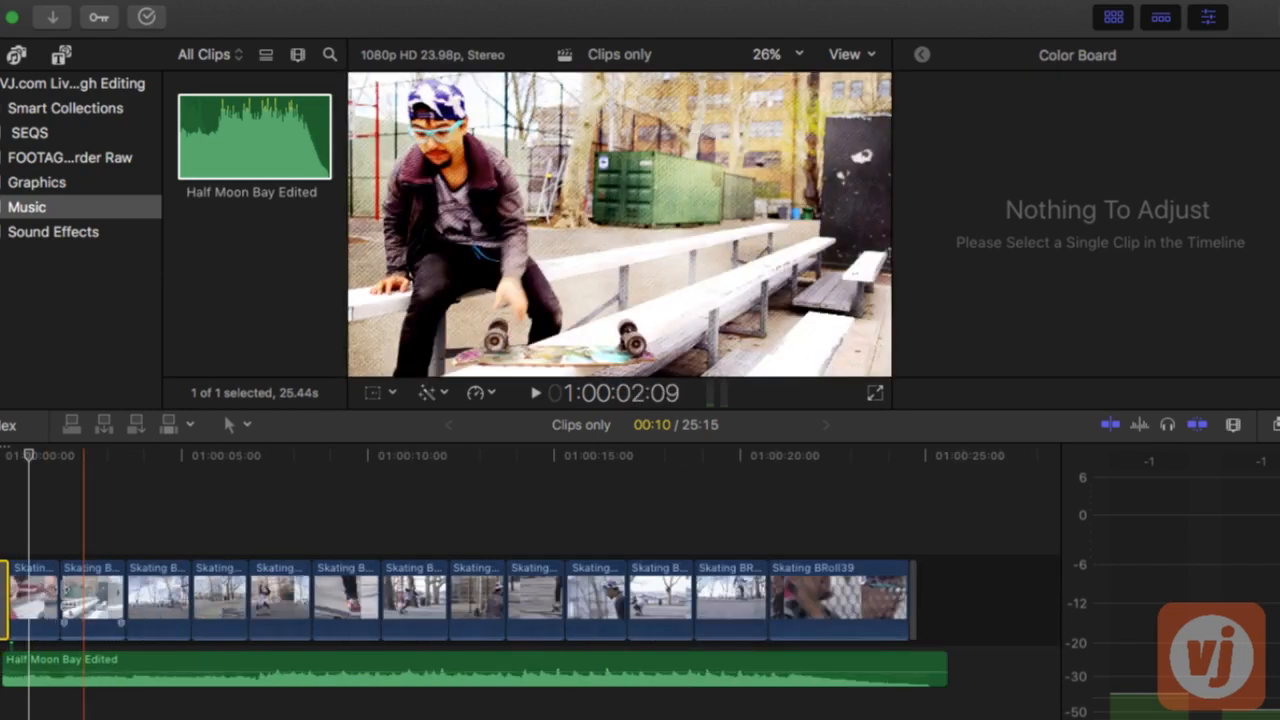
pyautogui.click(57, 590)
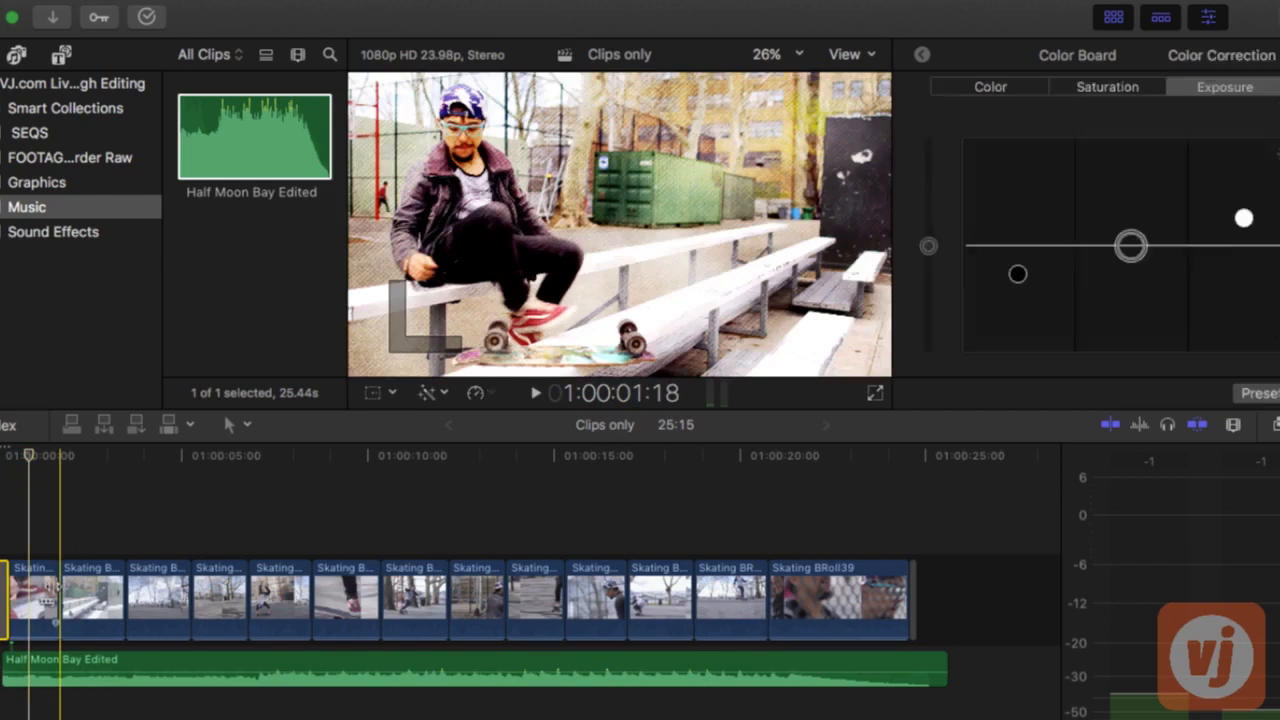
pyautogui.press('super+t')
pyautogui.click(122, 600)
pyautogui.press('super+t')
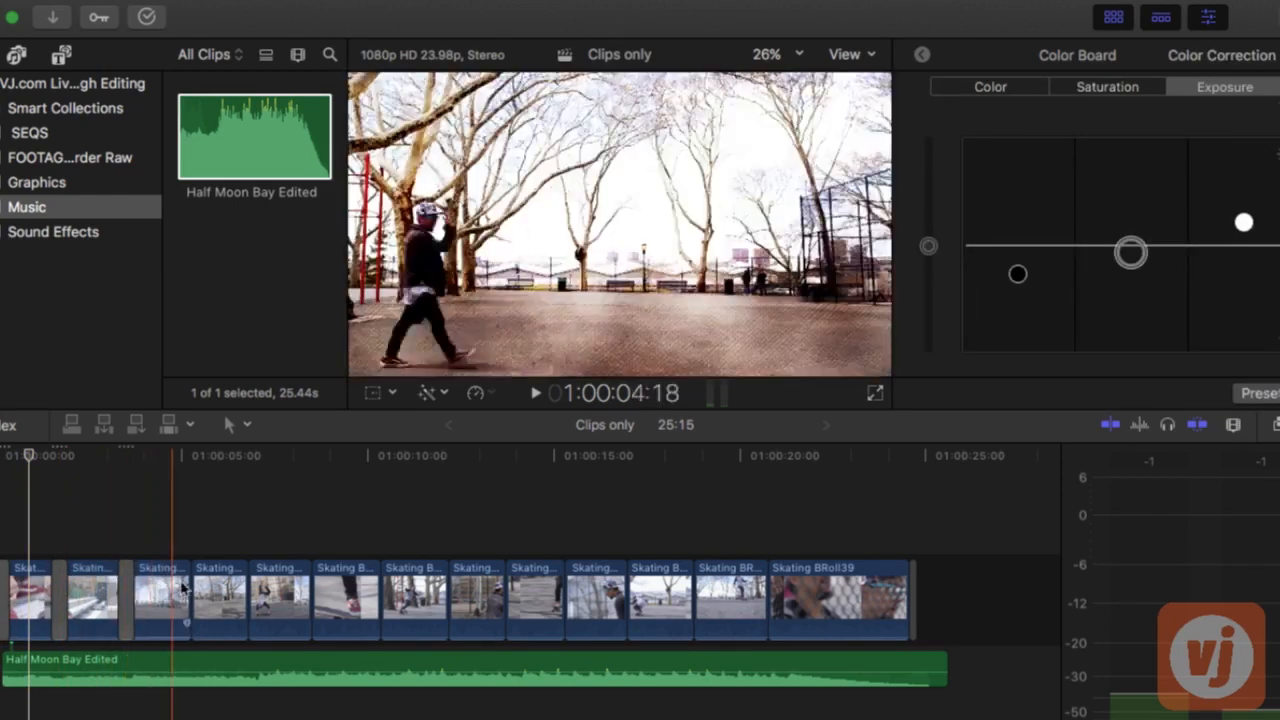
pyautogui.click(187, 600)
pyautogui.press('super+t')
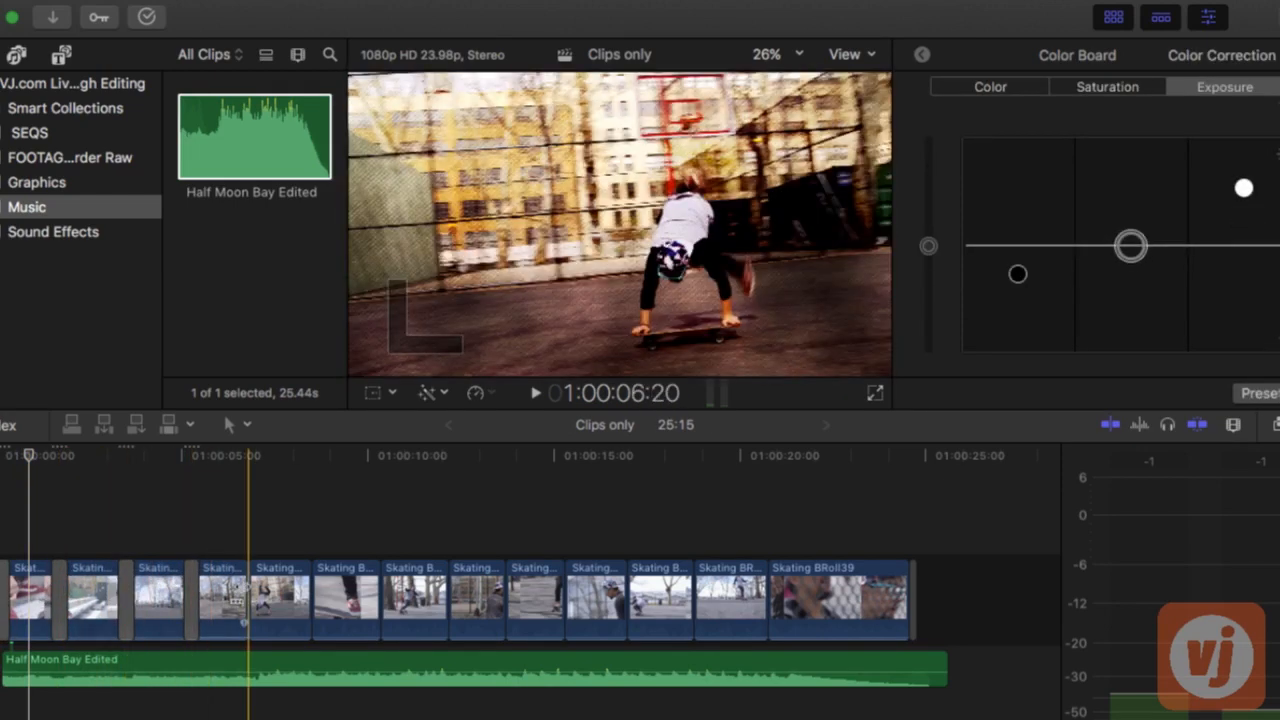
pyautogui.click(248, 600)
pyautogui.press('super+t')
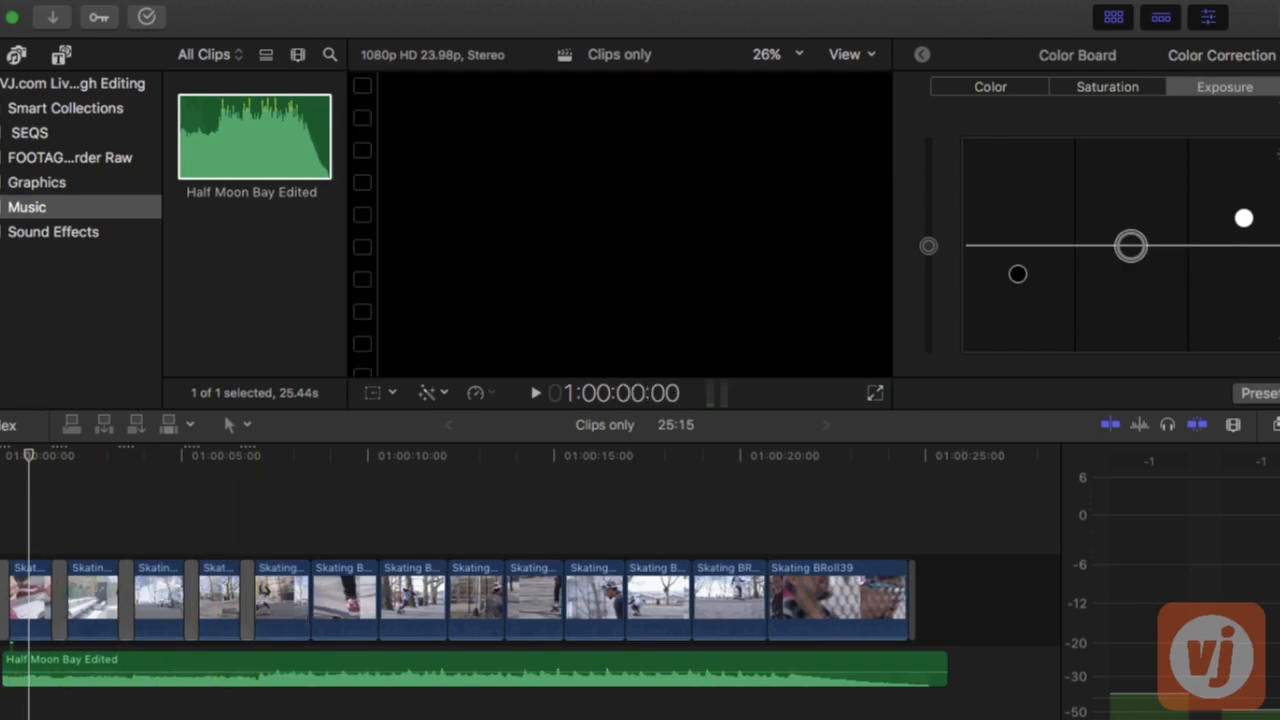
pyautogui.press('space')
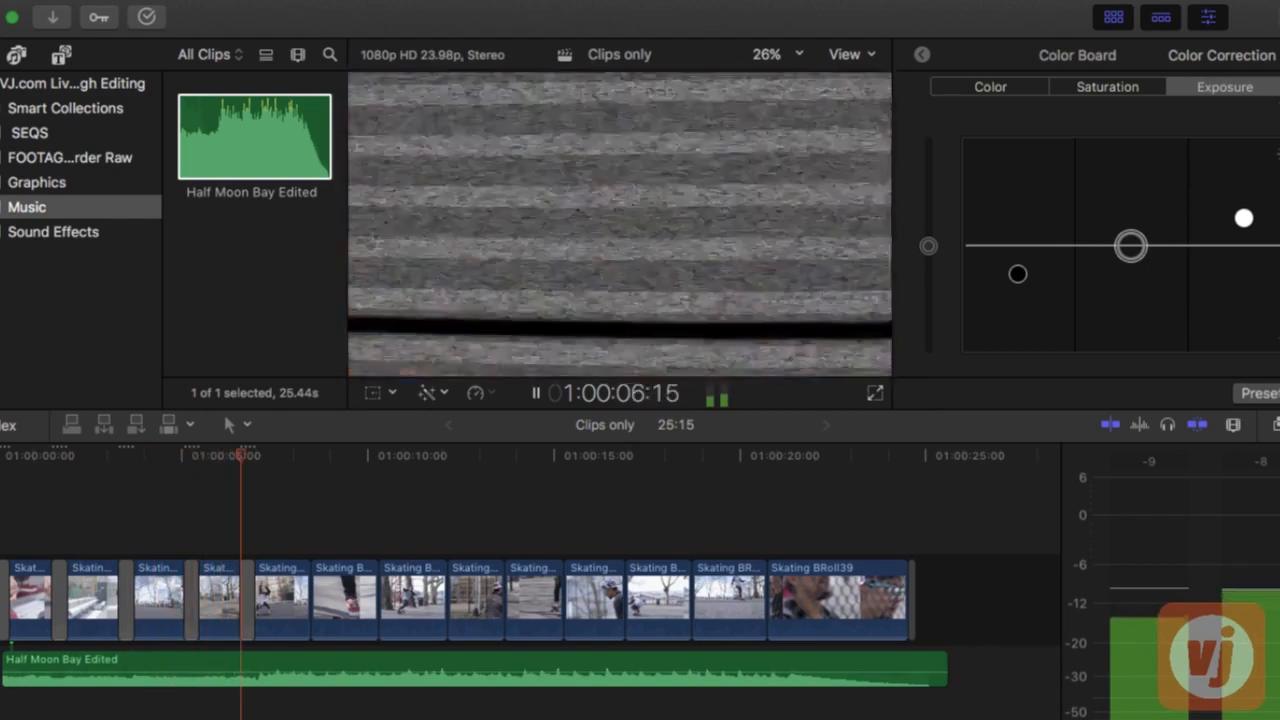
pyautogui.press('space')
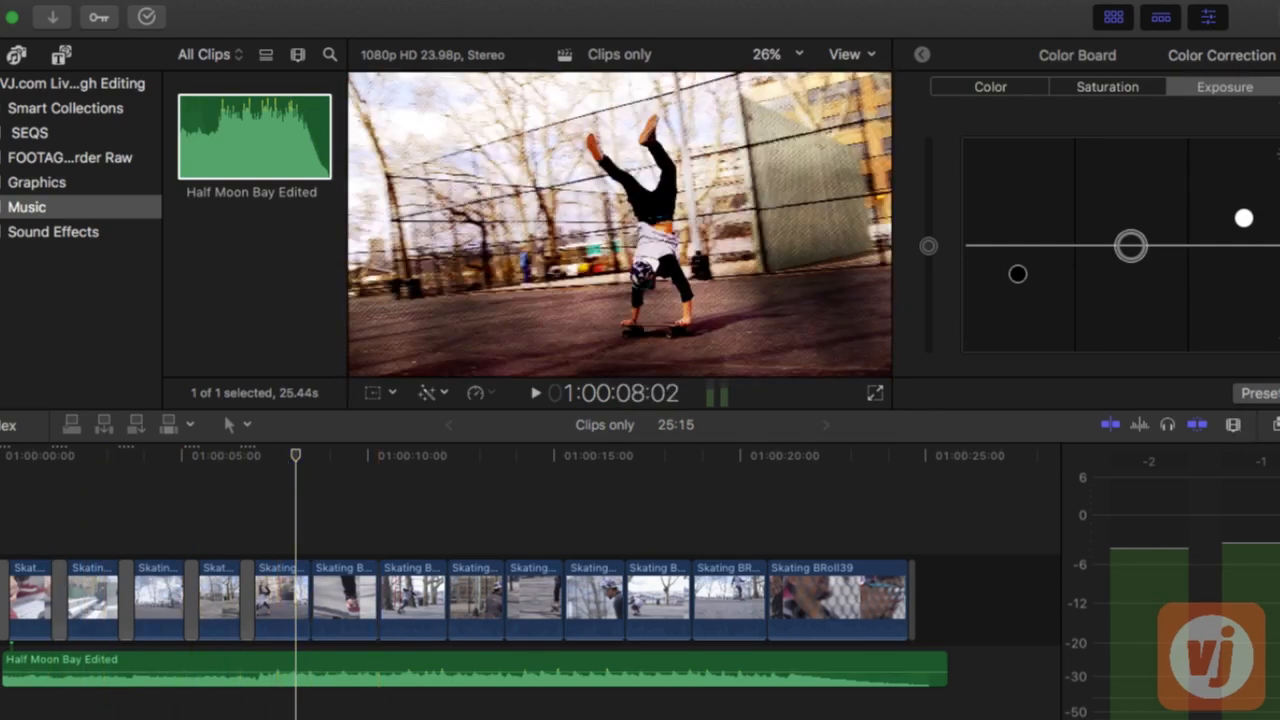
# Find the Color Planes transition among the installed transitions and apply it to the cut between the fifth and sixth clips
pyautogui.press('ctrl+super+5')
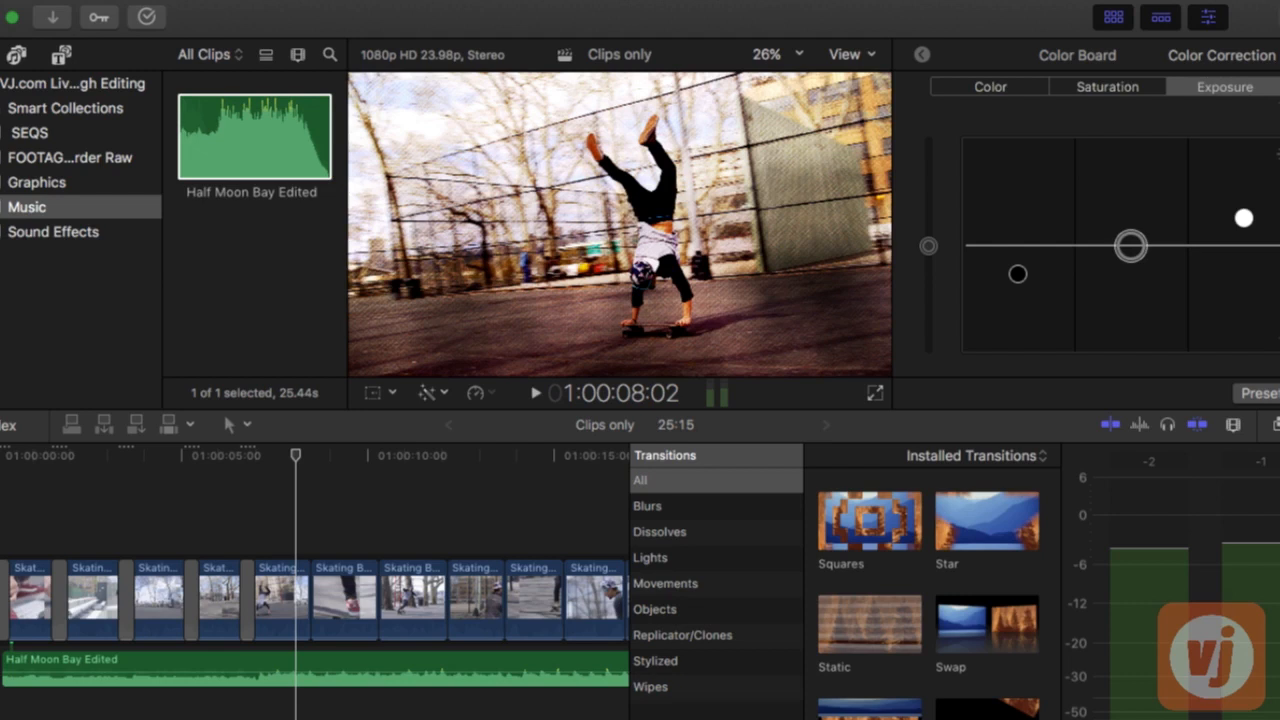
pyautogui.scroll(15, 957, 670)
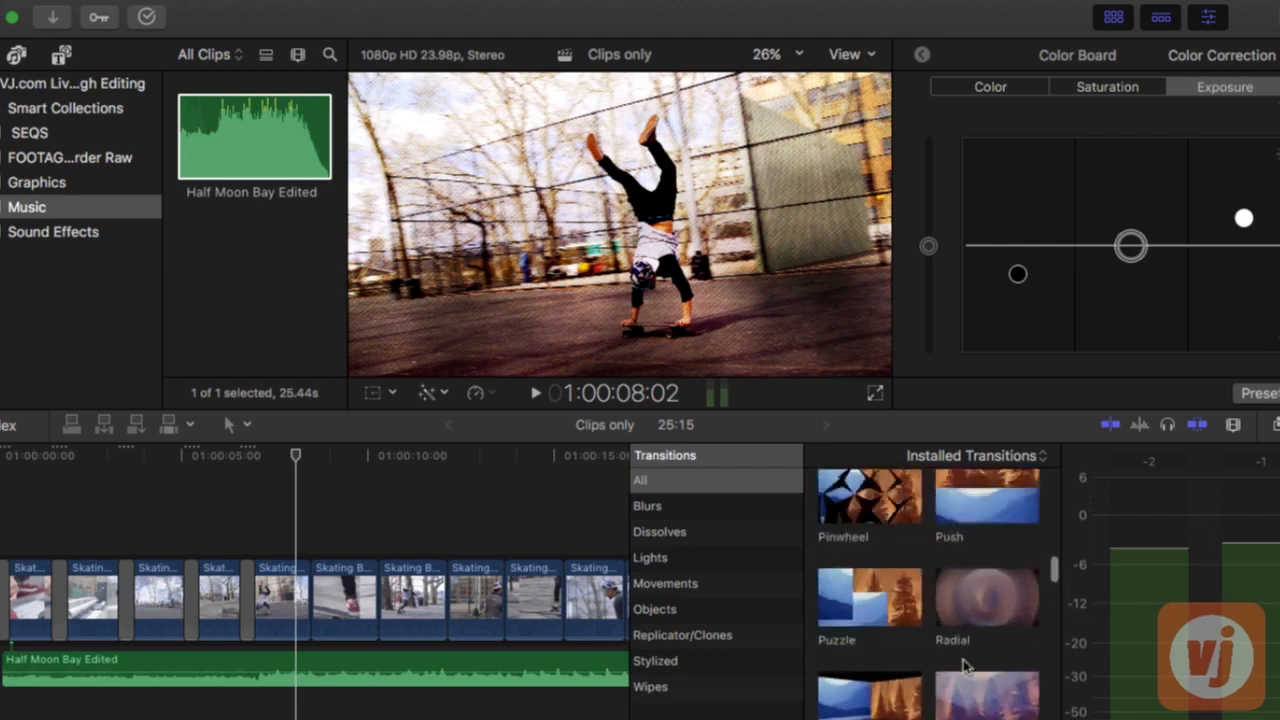
pyautogui.scroll(15, 966, 668)
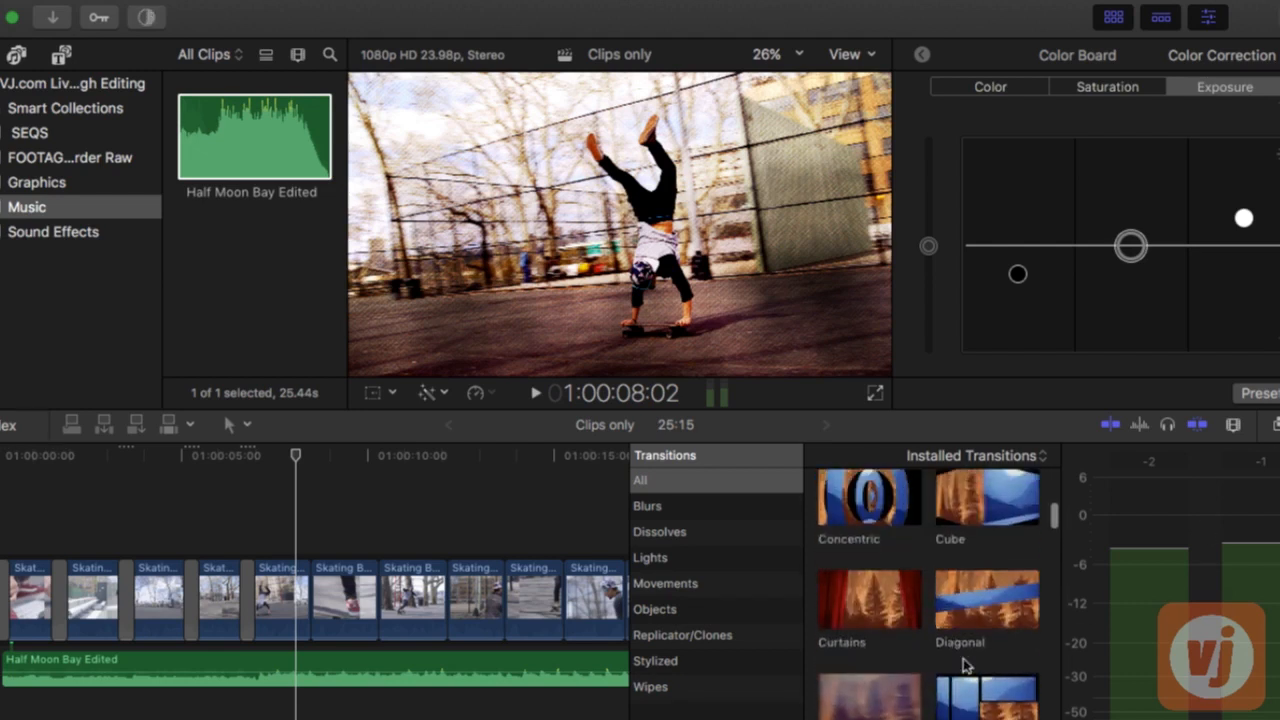
pyautogui.scroll(5, 966, 665)
pyautogui.scroll(-9, 965, 665)
pyautogui.scroll(3, 964, 665)
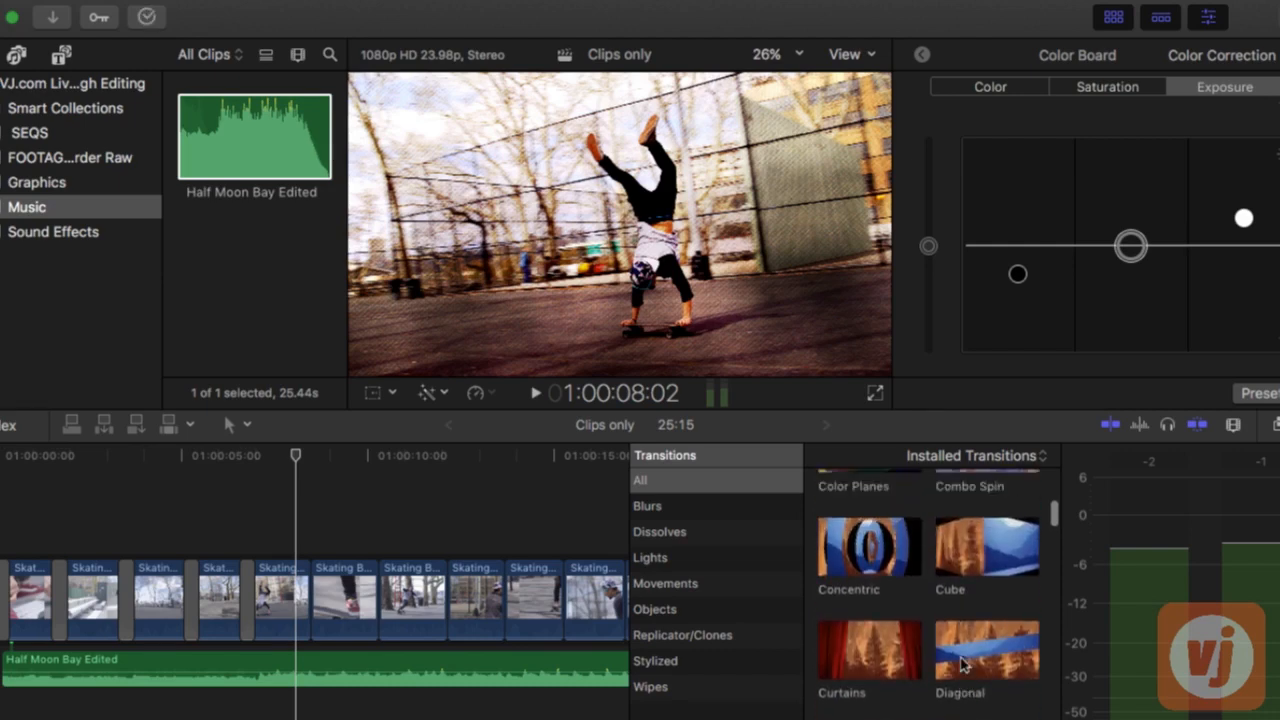
pyautogui.scroll(2, 960, 665)
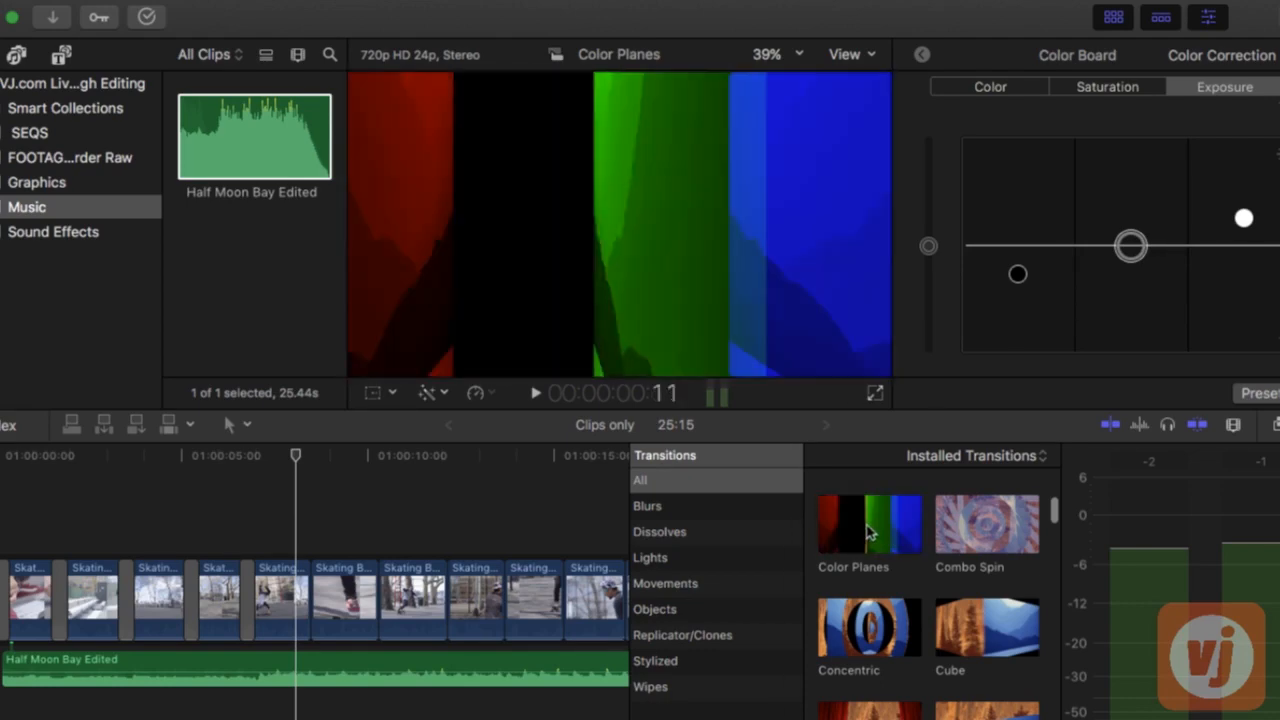
pyautogui.click(869, 530)
pyautogui.moveTo(625, 603); pyautogui.dragTo(310, 595)
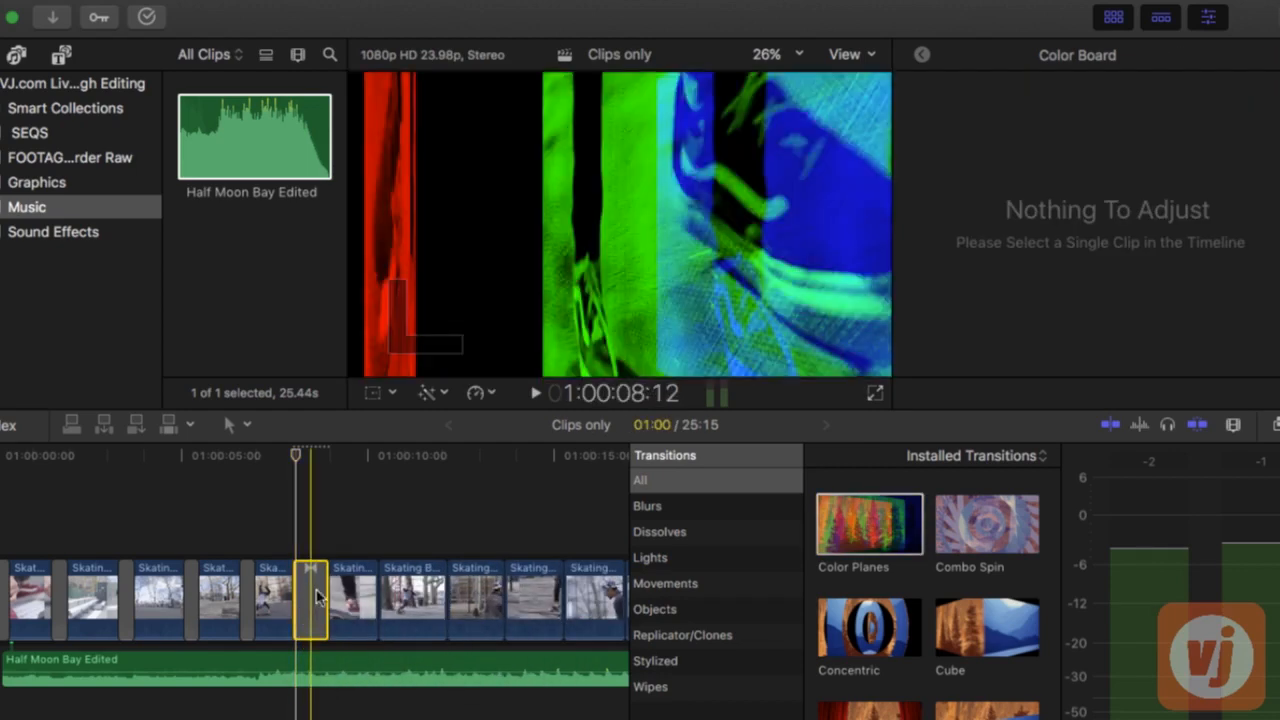
# Set the Color Planes transition's duration to 10 frames and close the transitions browser
pyautogui.hotkey('ctrl', 'd')
pyautogui.press('Return')
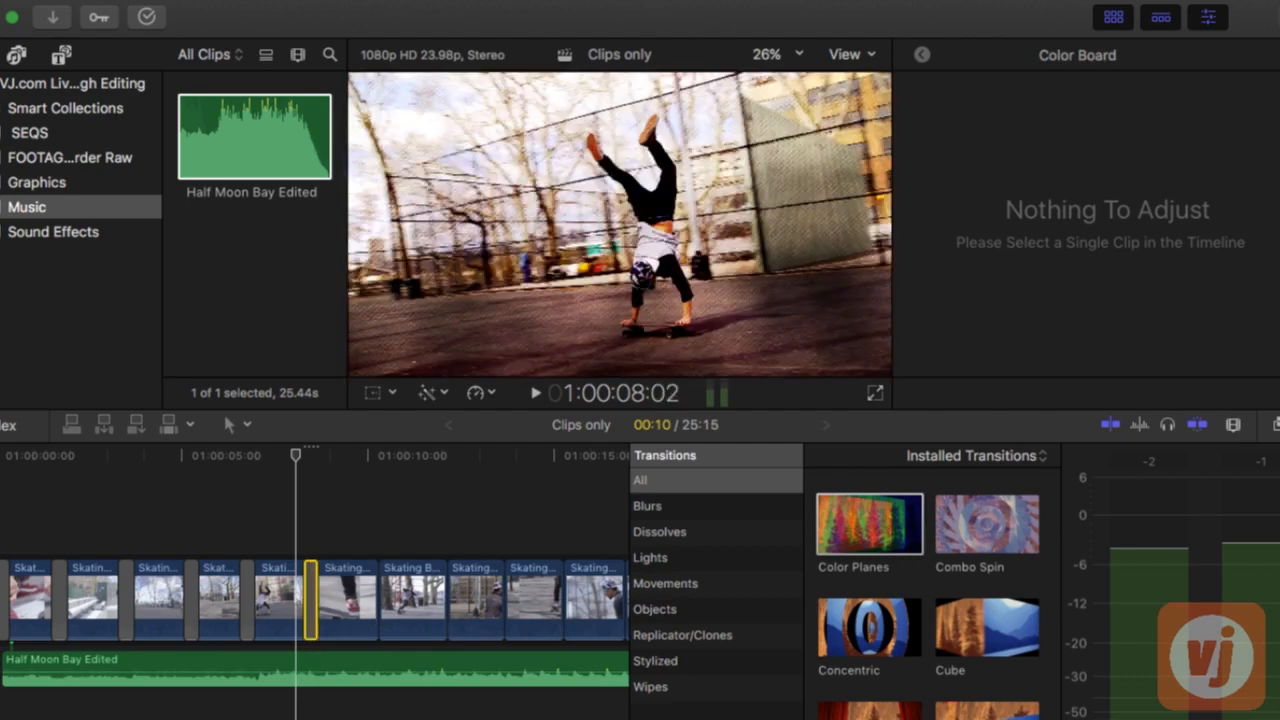
pyautogui.press('ctrl+super+5')
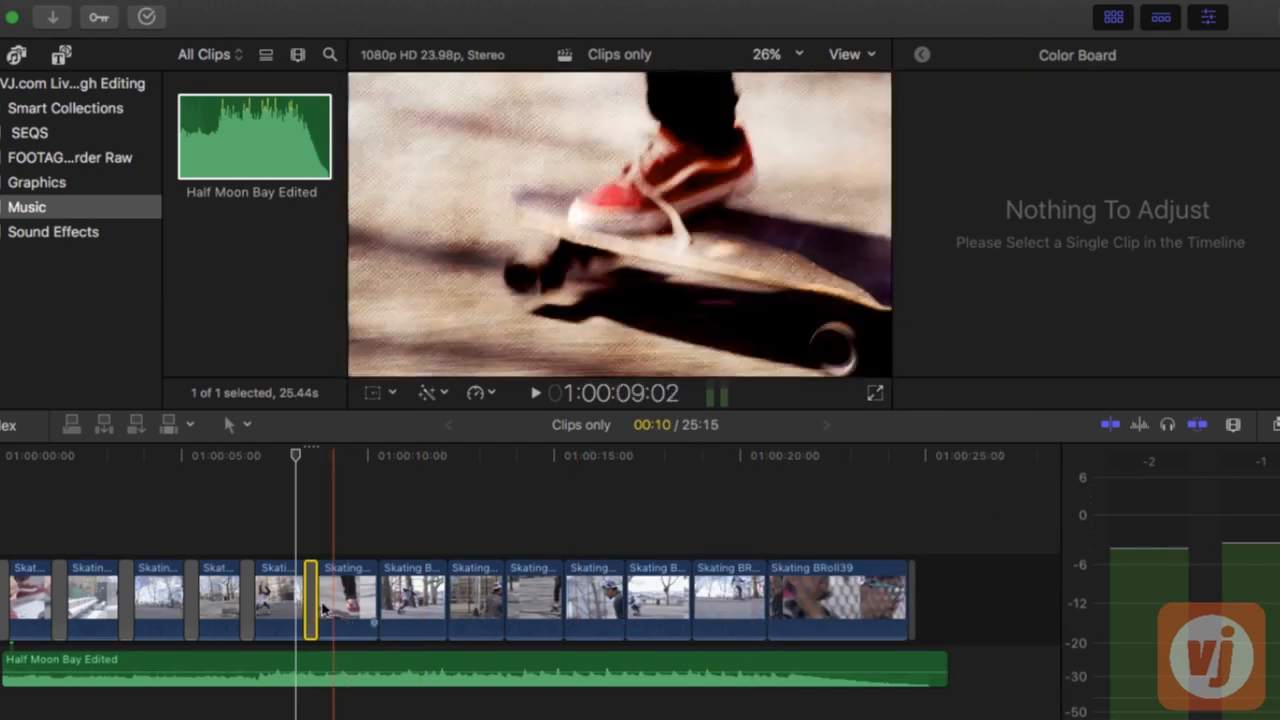
# Add a transition at every remaining cut after the sixth clip and play back the sequence from the start
pyautogui.click(376, 601)
pyautogui.press('super+t')
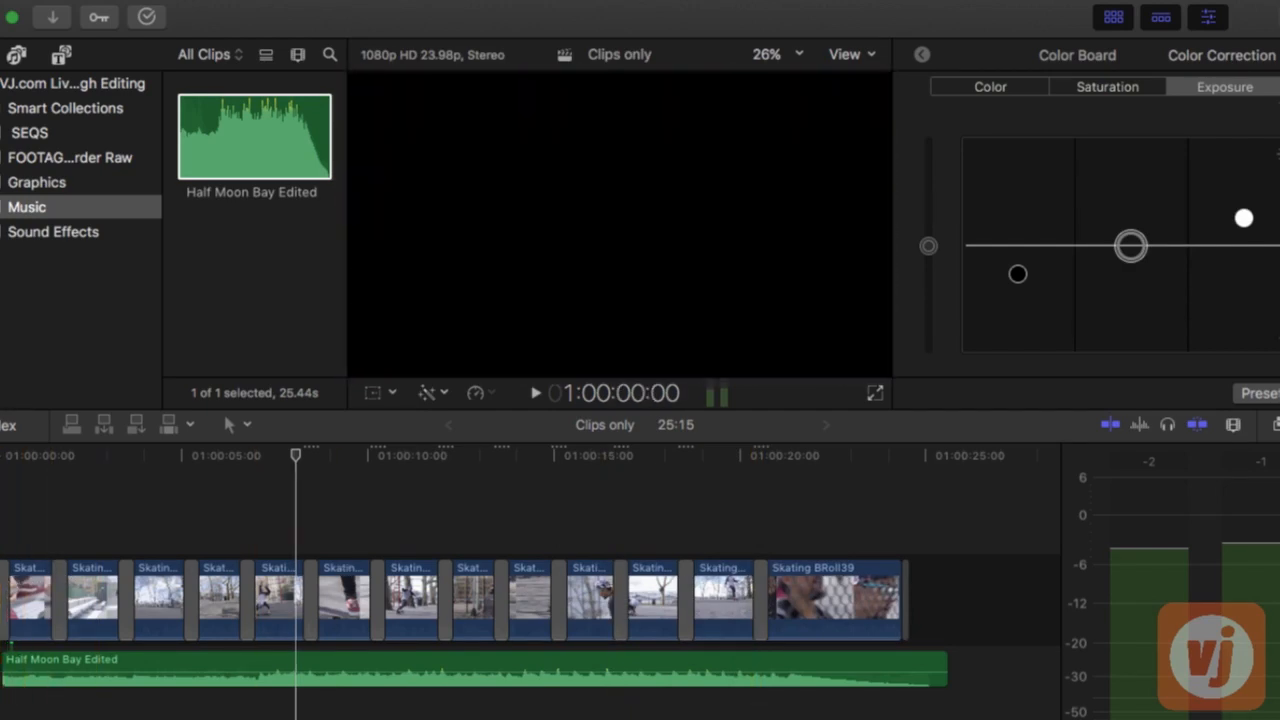
pyautogui.press('space')
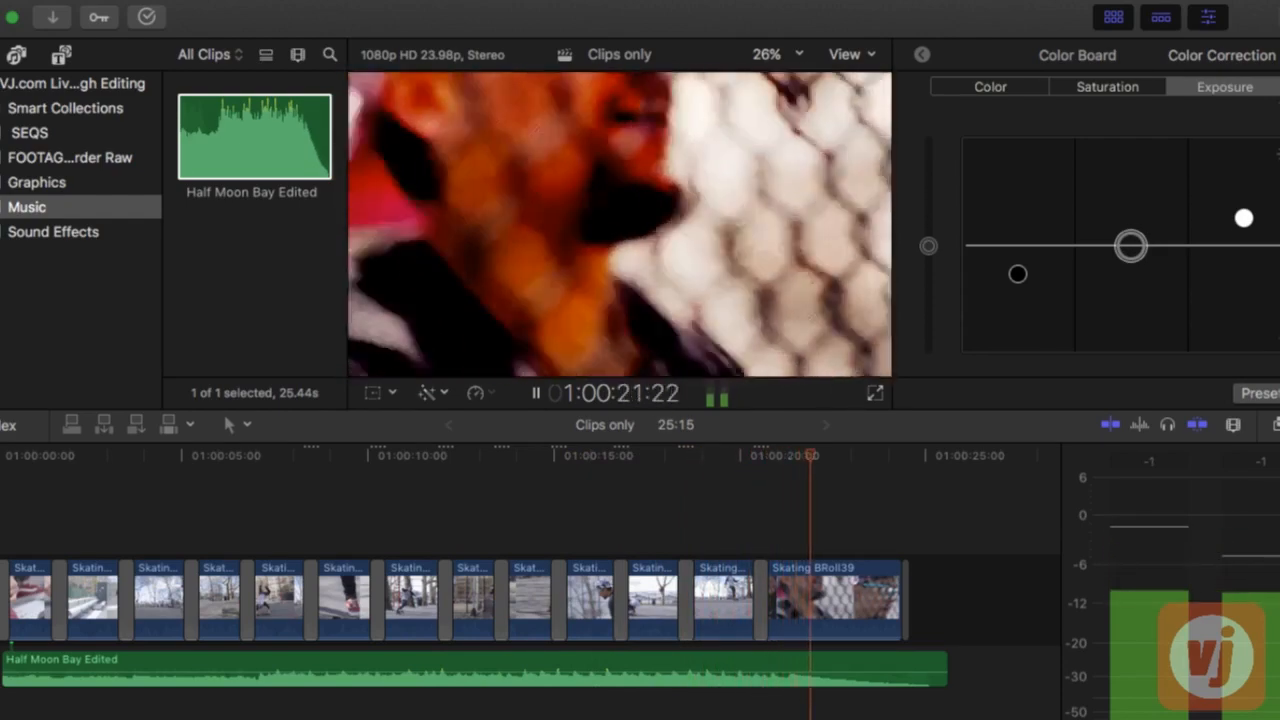
pyautogui.press('space')
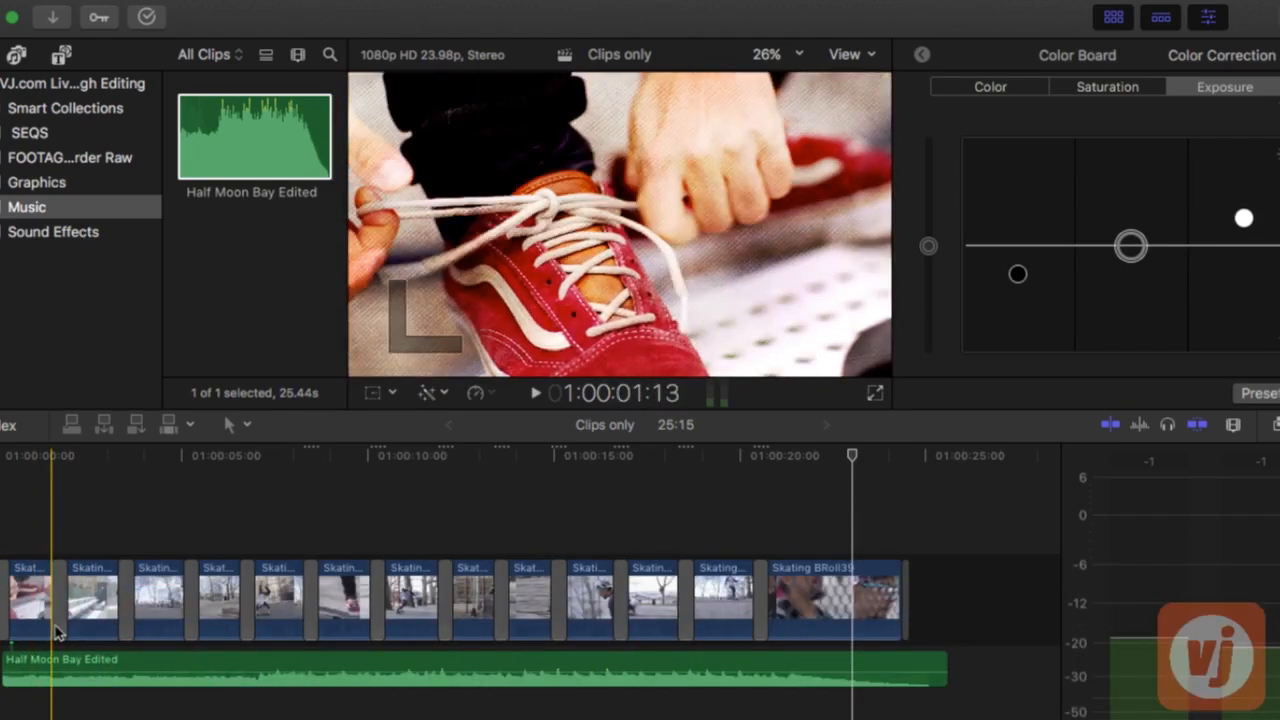
pyautogui.press('space')
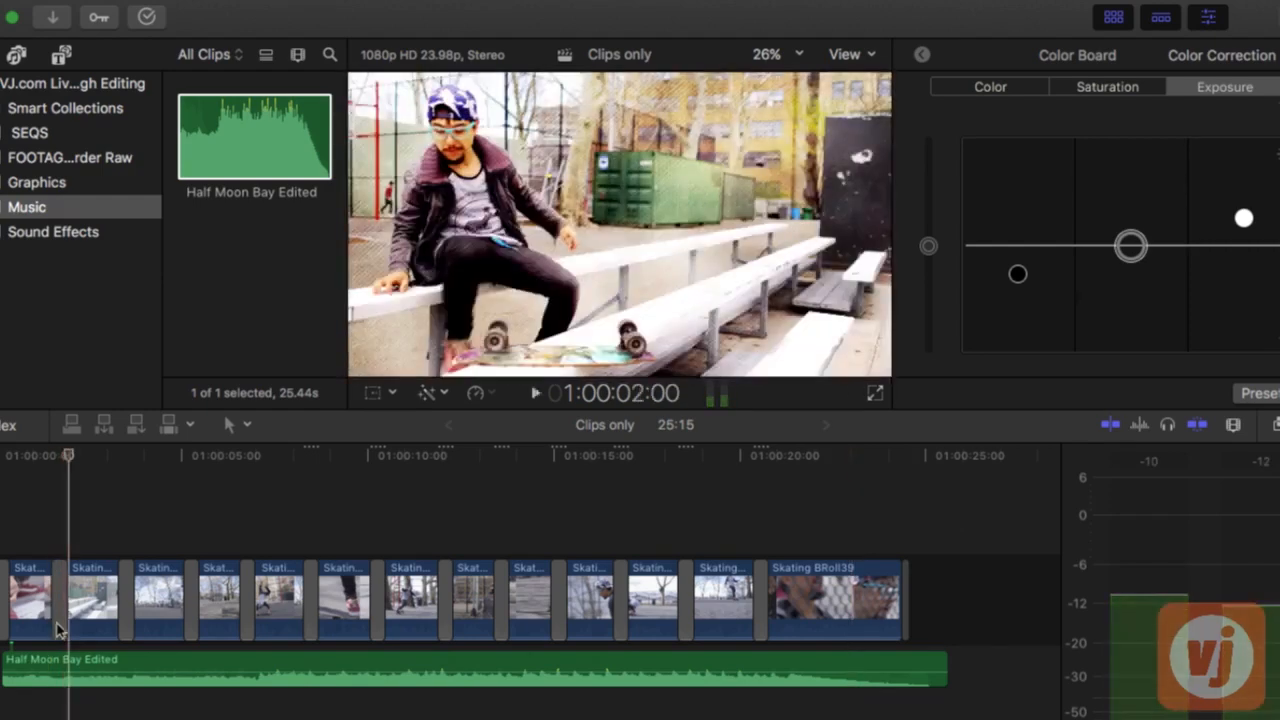
# Connect the marked range of the Communication Static sound effect at the start of the sequence and play it back
pyautogui.click(52, 238)
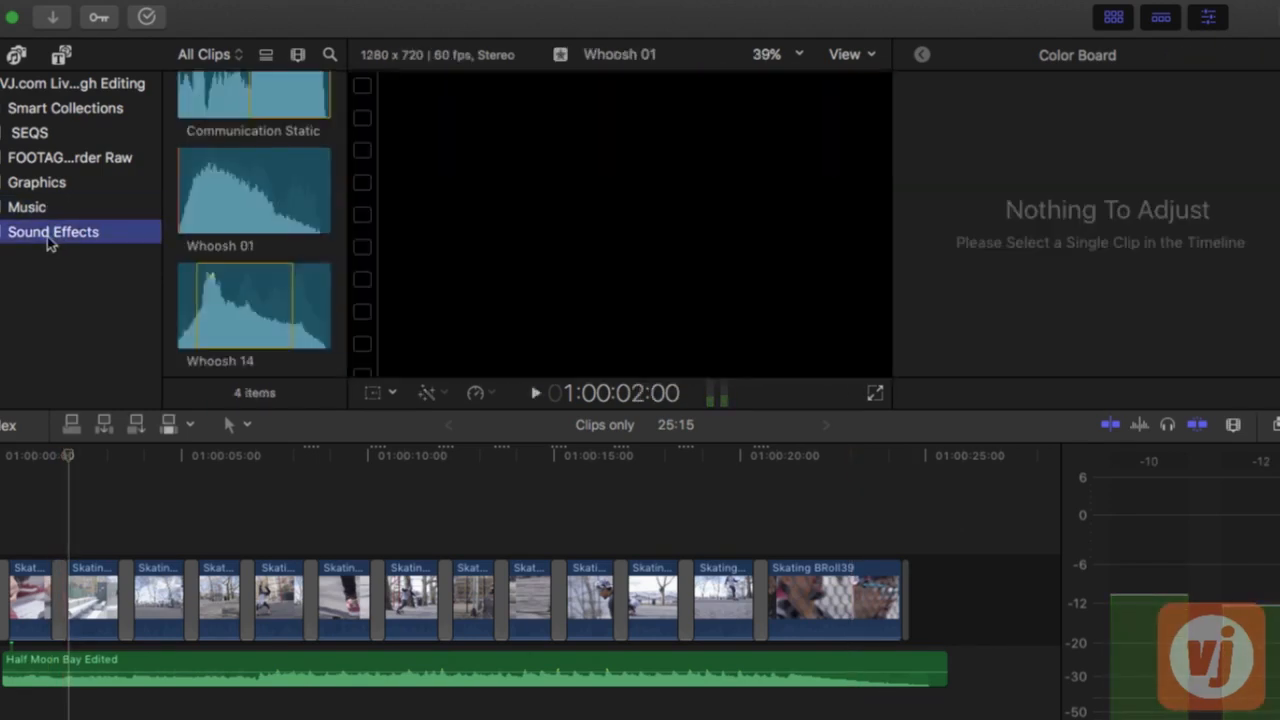
pyautogui.scroll(1, 277, 246)
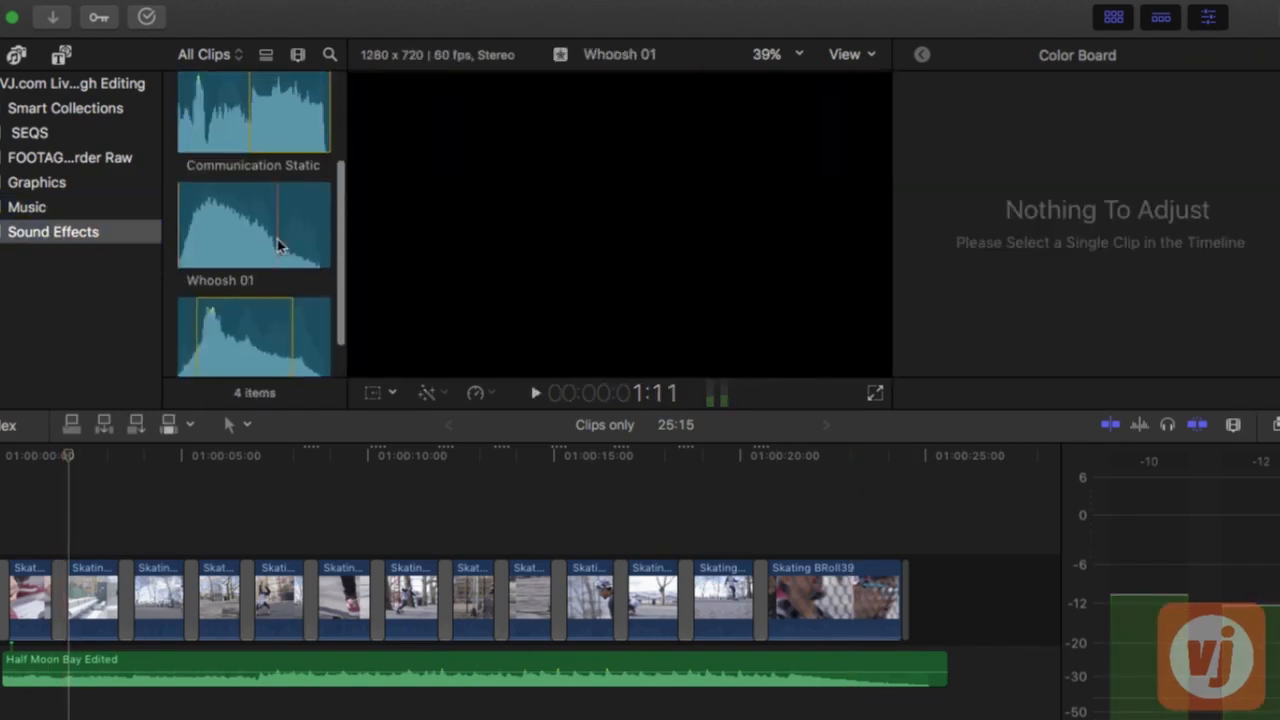
pyautogui.click(287, 106)
pyautogui.press('q')
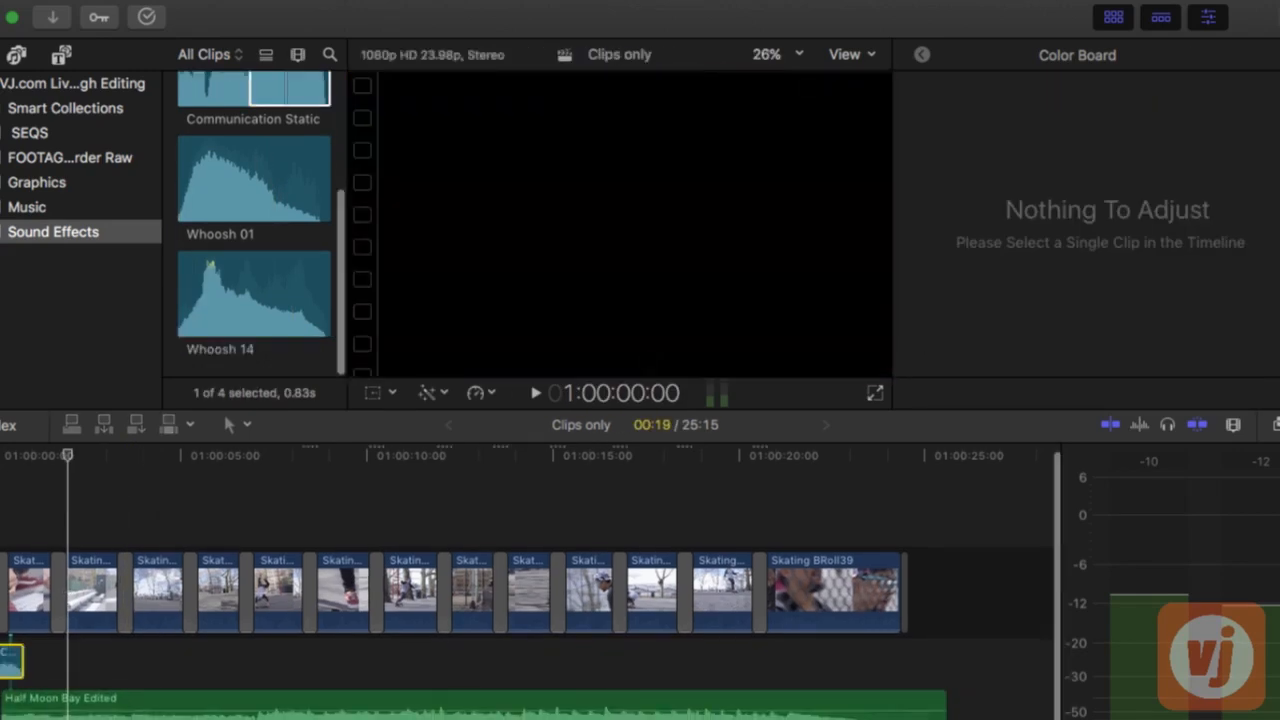
pyautogui.press('space')
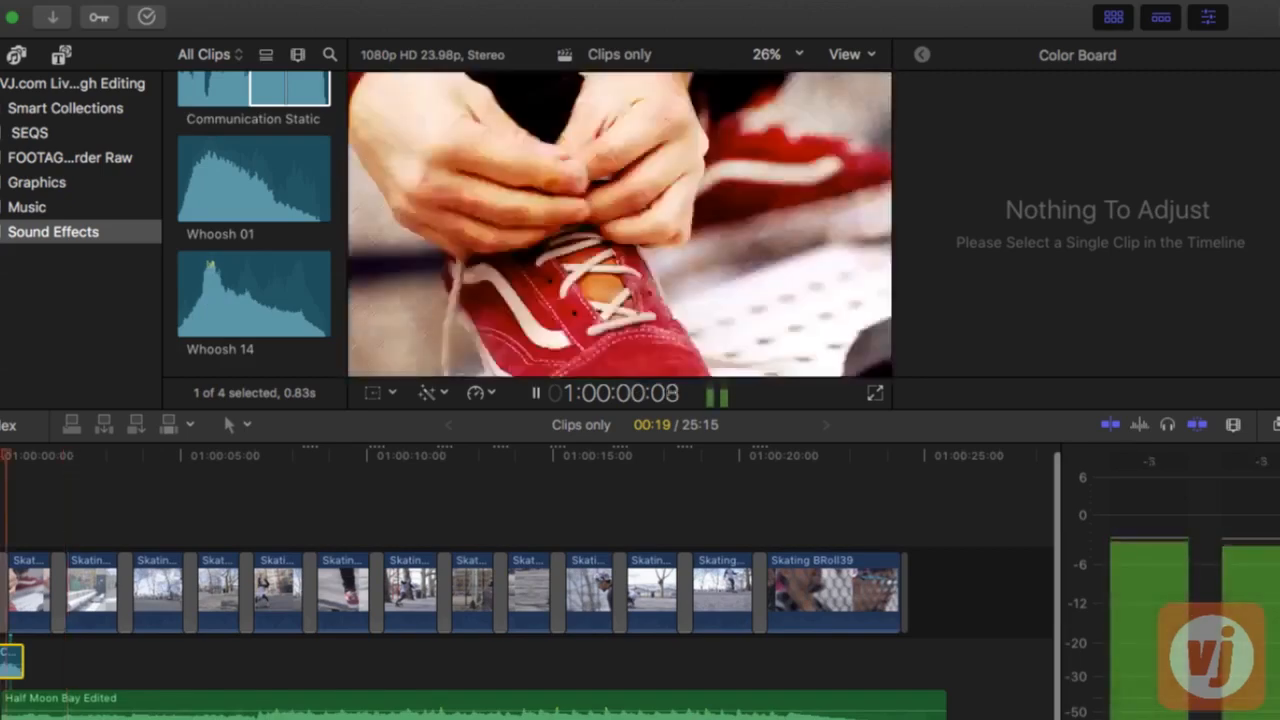
pyautogui.press('space')
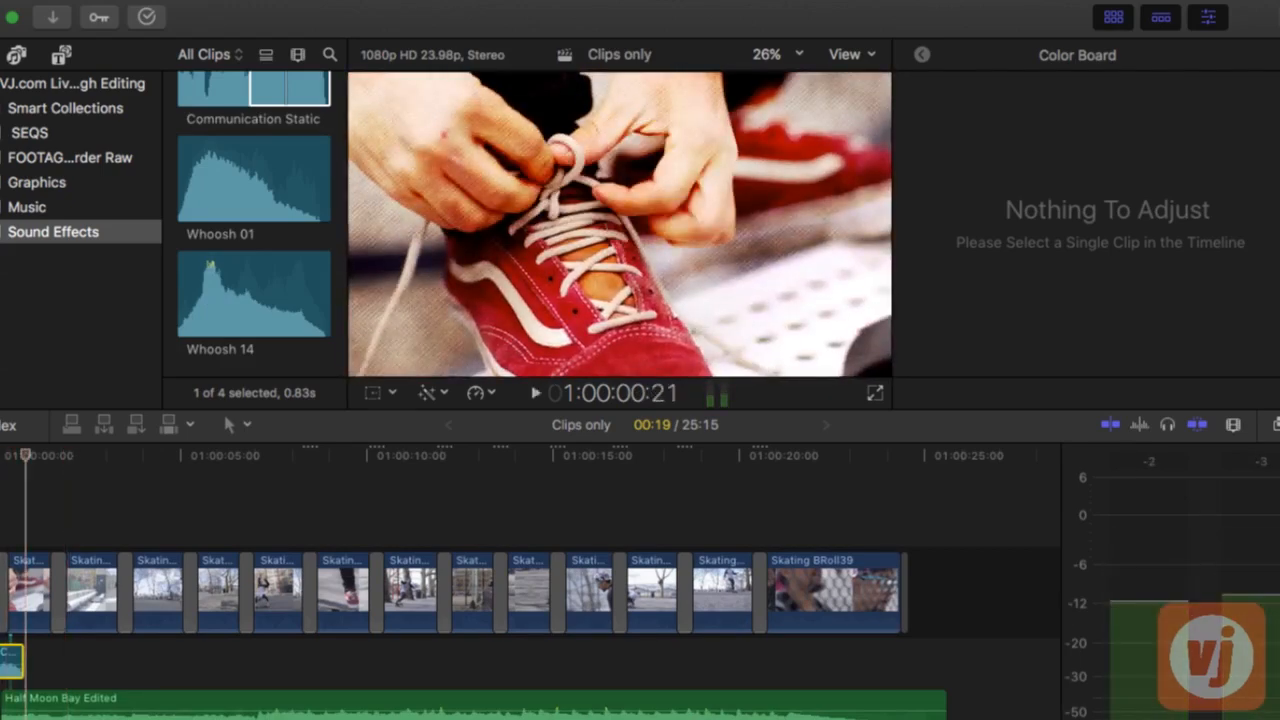
# Lower the volume of the Communication Static clip under the opening transition and listen to the result
pyautogui.moveTo(12, 652); pyautogui.dragTo(12, 659)
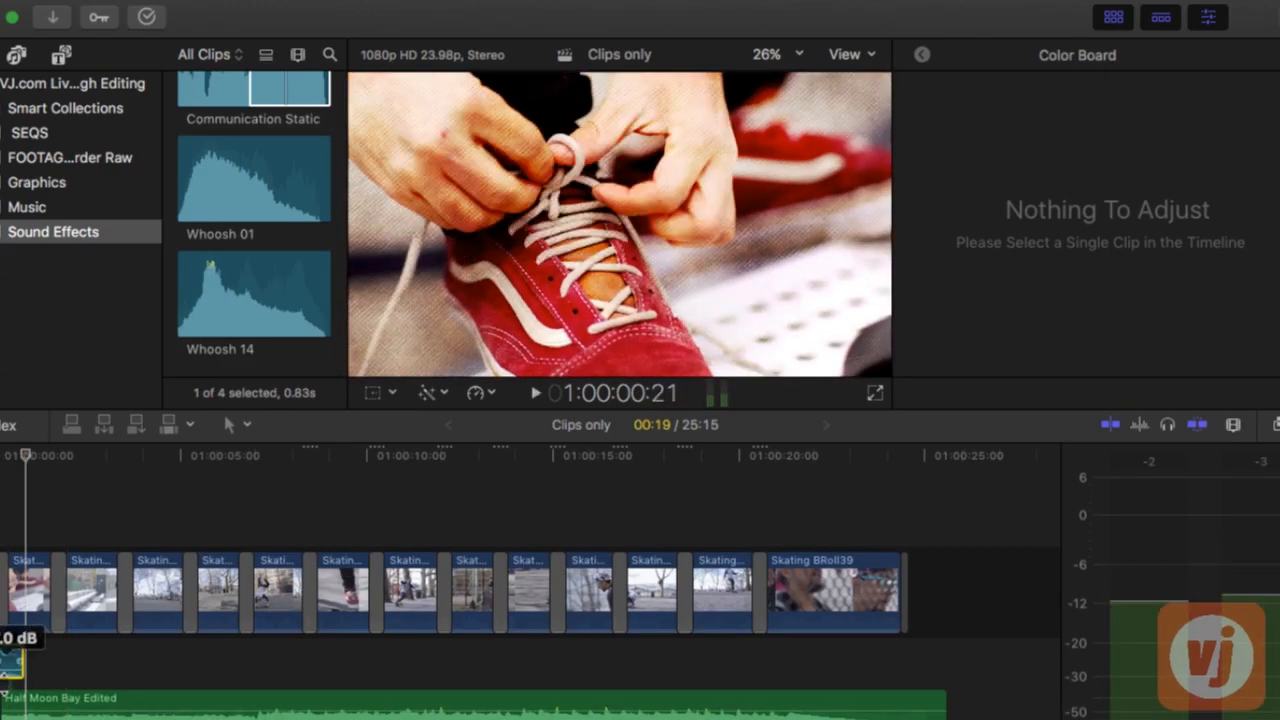
pyautogui.press('space')
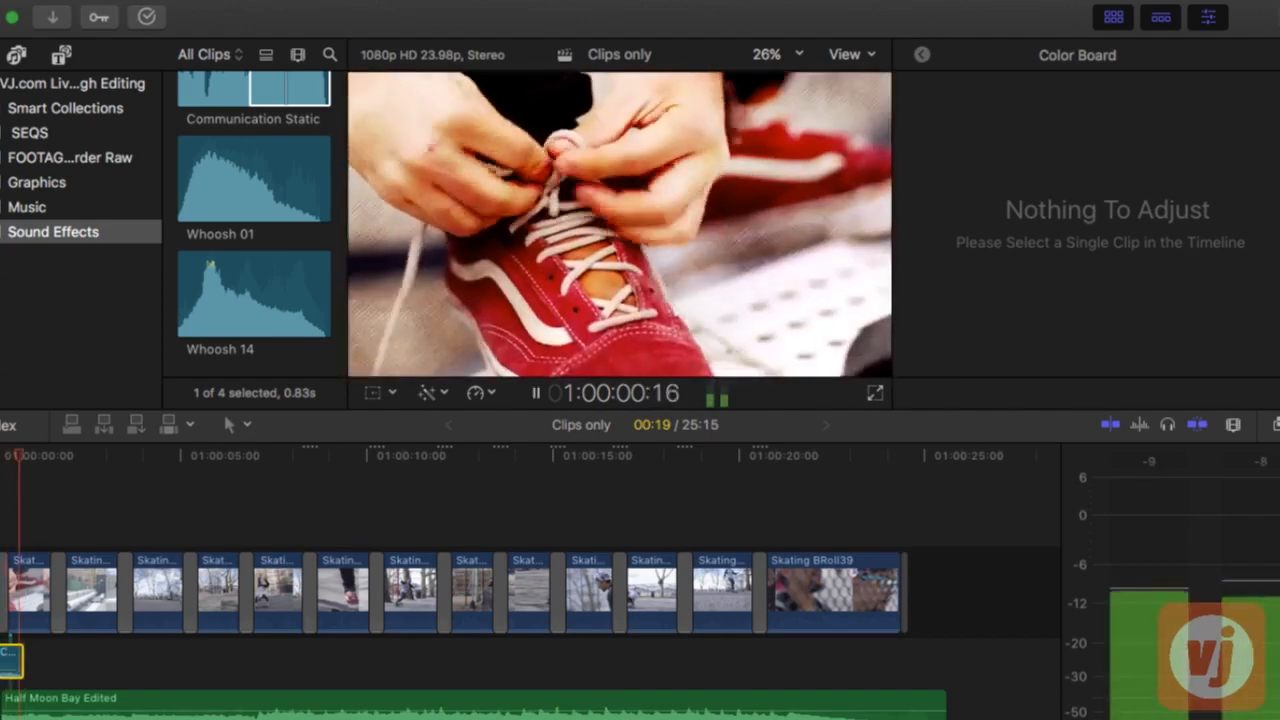
pyautogui.press('space')
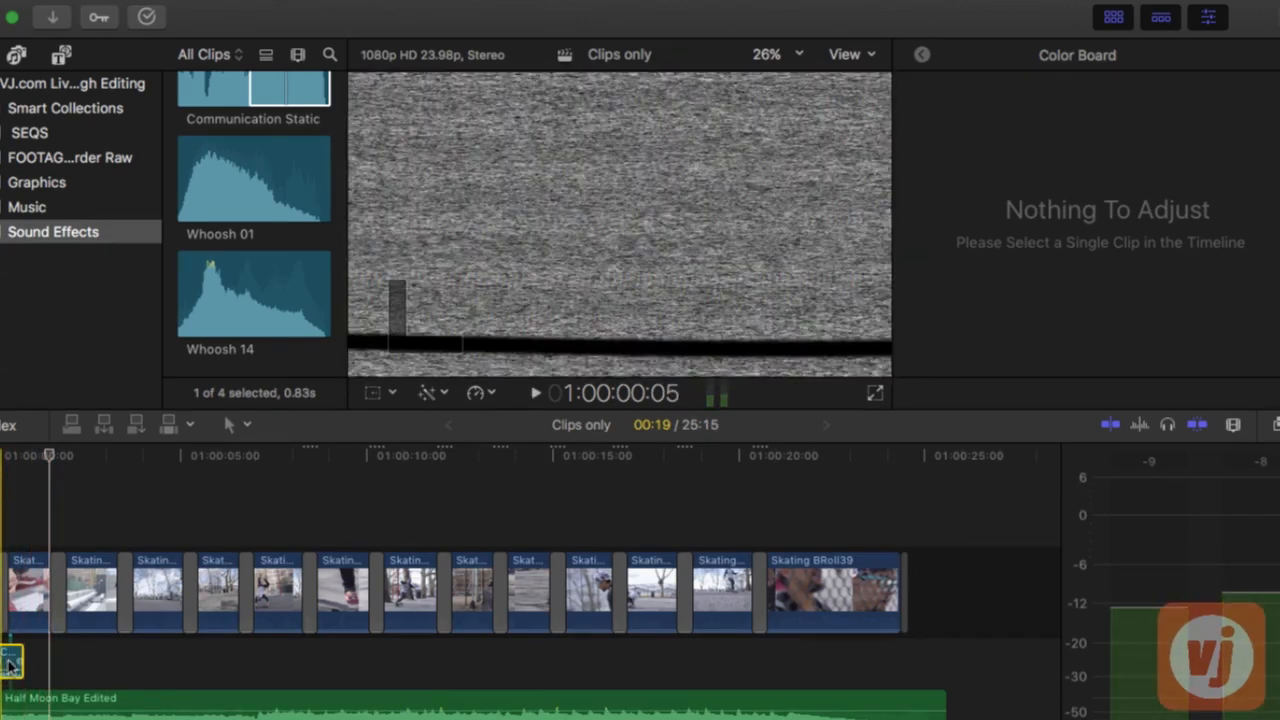
pyautogui.press('super+v')
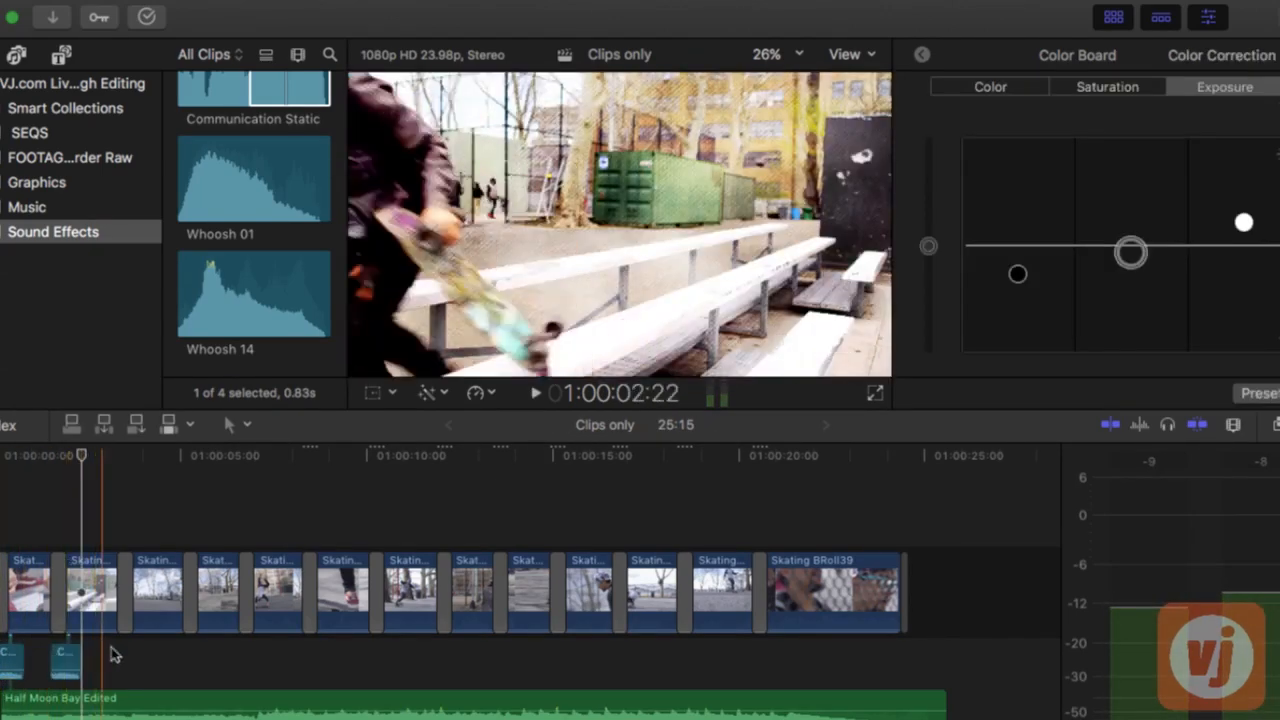
pyautogui.press('super+v')
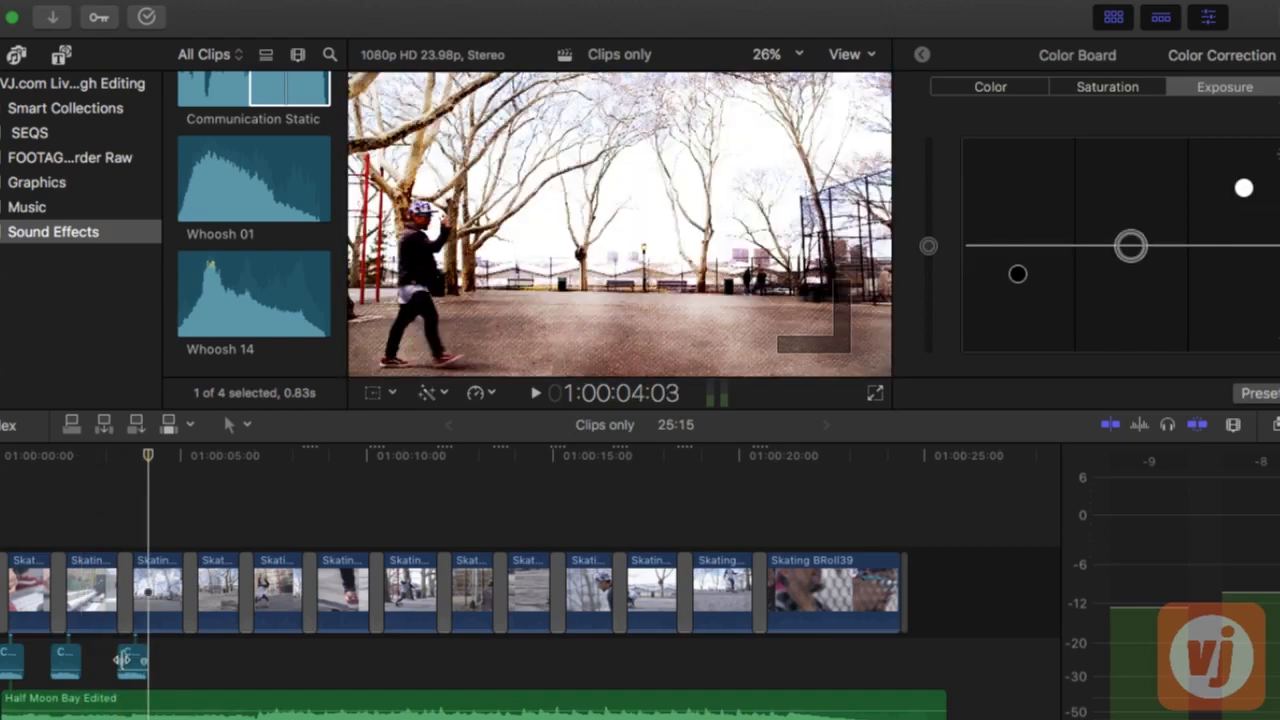
pyautogui.click(22, 662)
pyautogui.moveTo(173, 656); pyautogui.dragTo(67, 663)
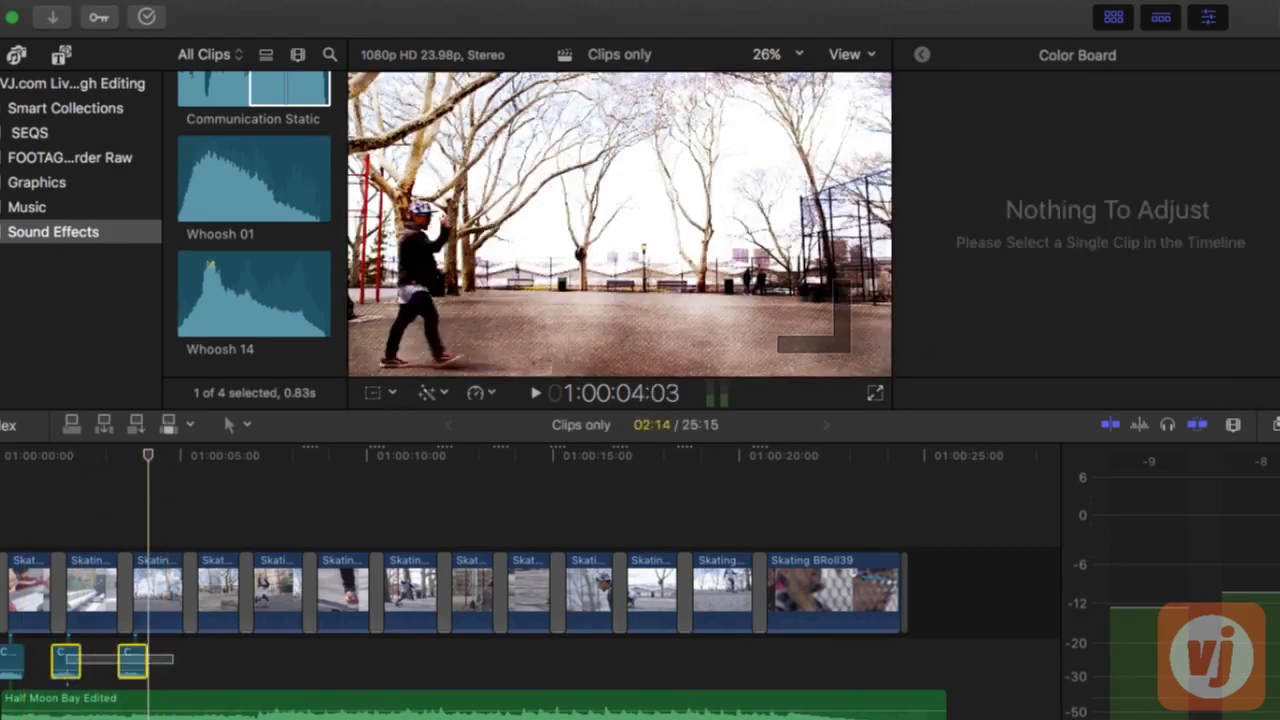
pyautogui.press('Delete')
# Speed up the Communication Static clip to 153% so it lasts 12 frames, and play back the opening
pyautogui.click(8, 664)
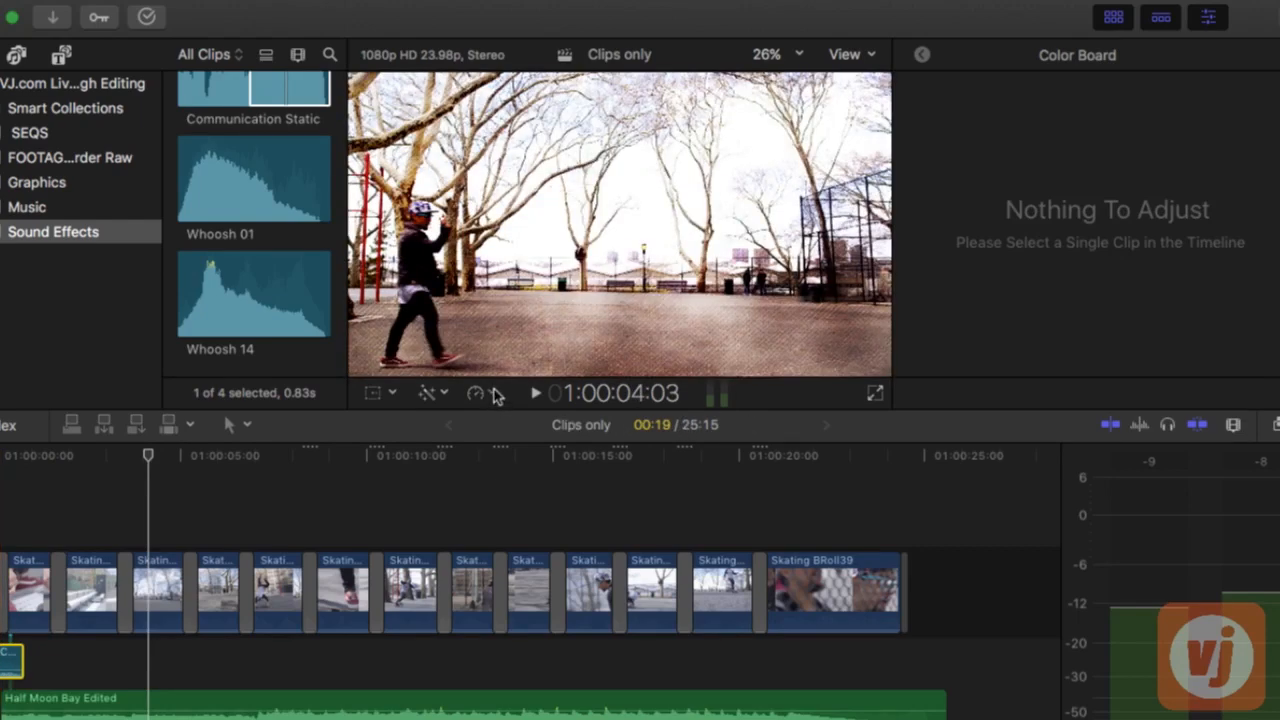
pyautogui.click(490, 505)
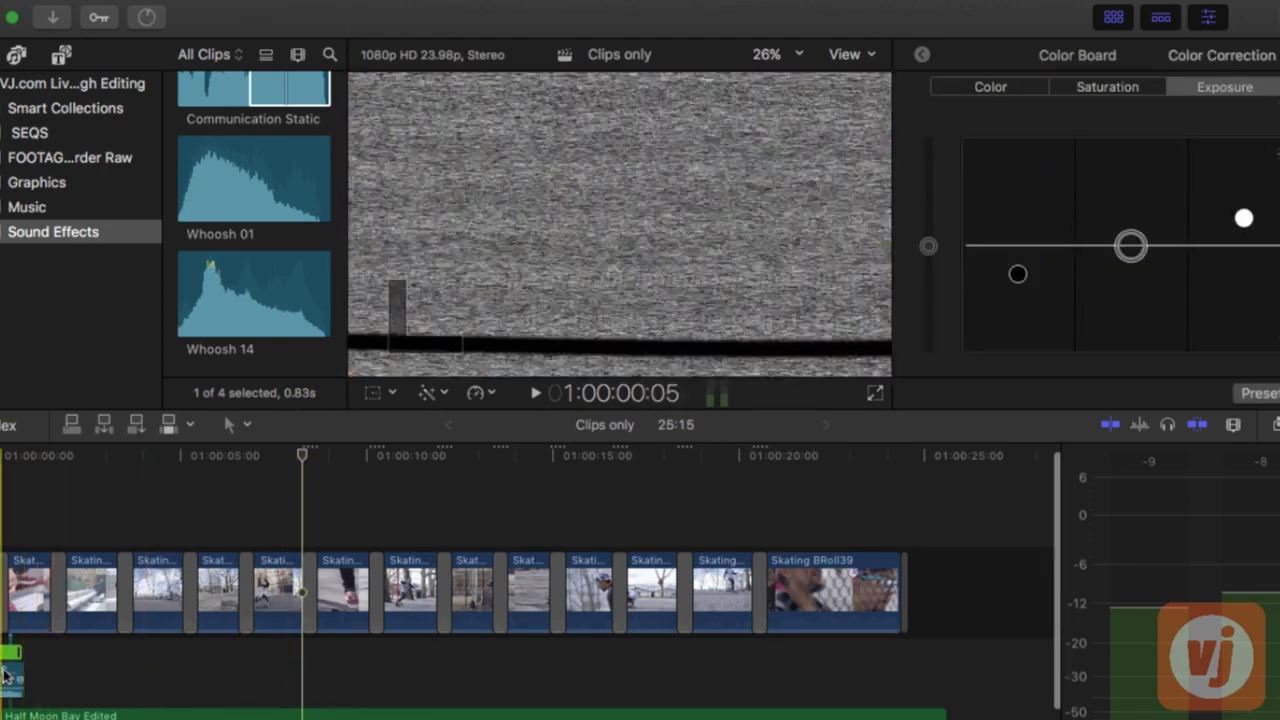
pyautogui.press('super+equal')
pyautogui.press('super+equal')
pyautogui.press('super+equal')
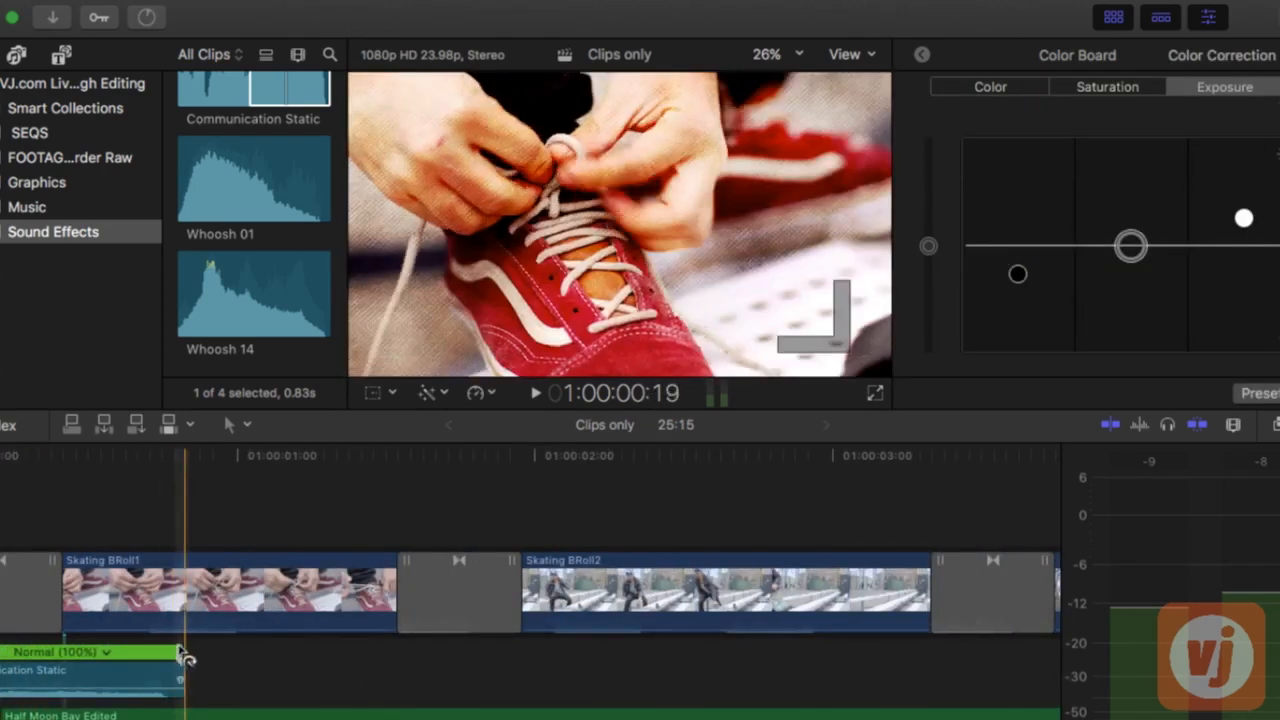
pyautogui.moveTo(184, 653); pyautogui.dragTo(12, 672)
pyautogui.hscroll(-3, 76, 668)
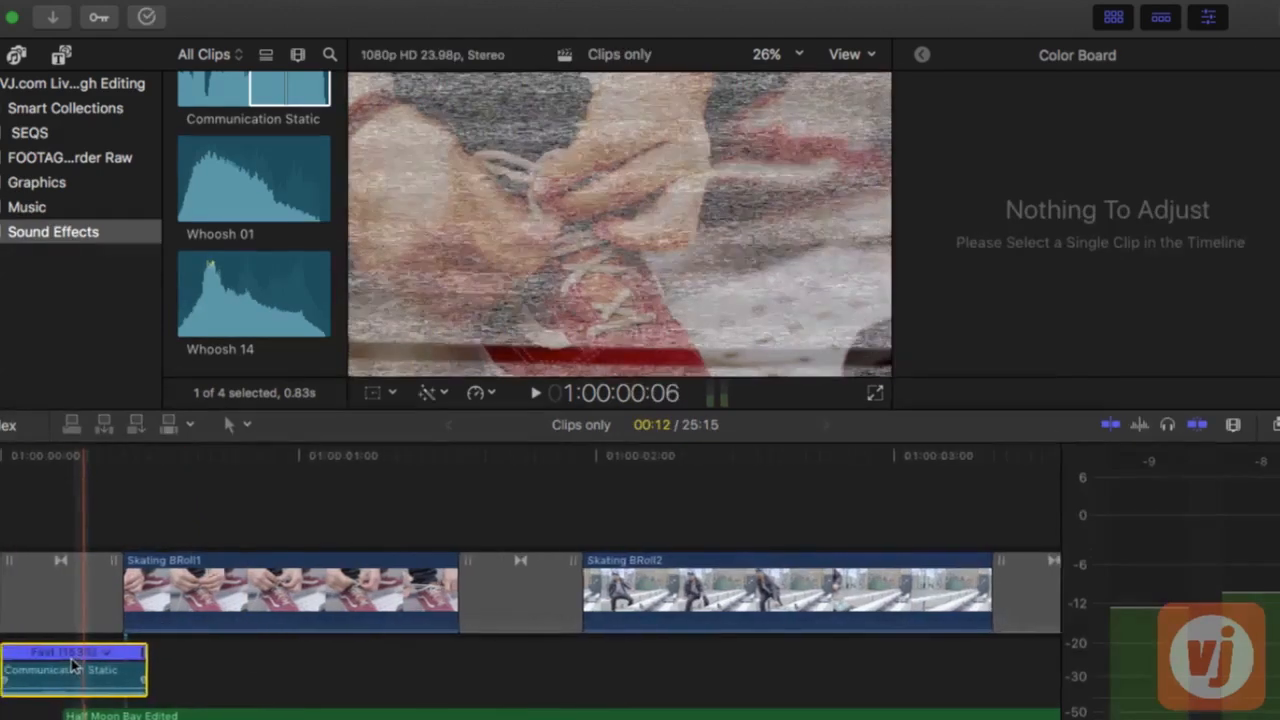
pyautogui.press('space')
pyautogui.press('space')
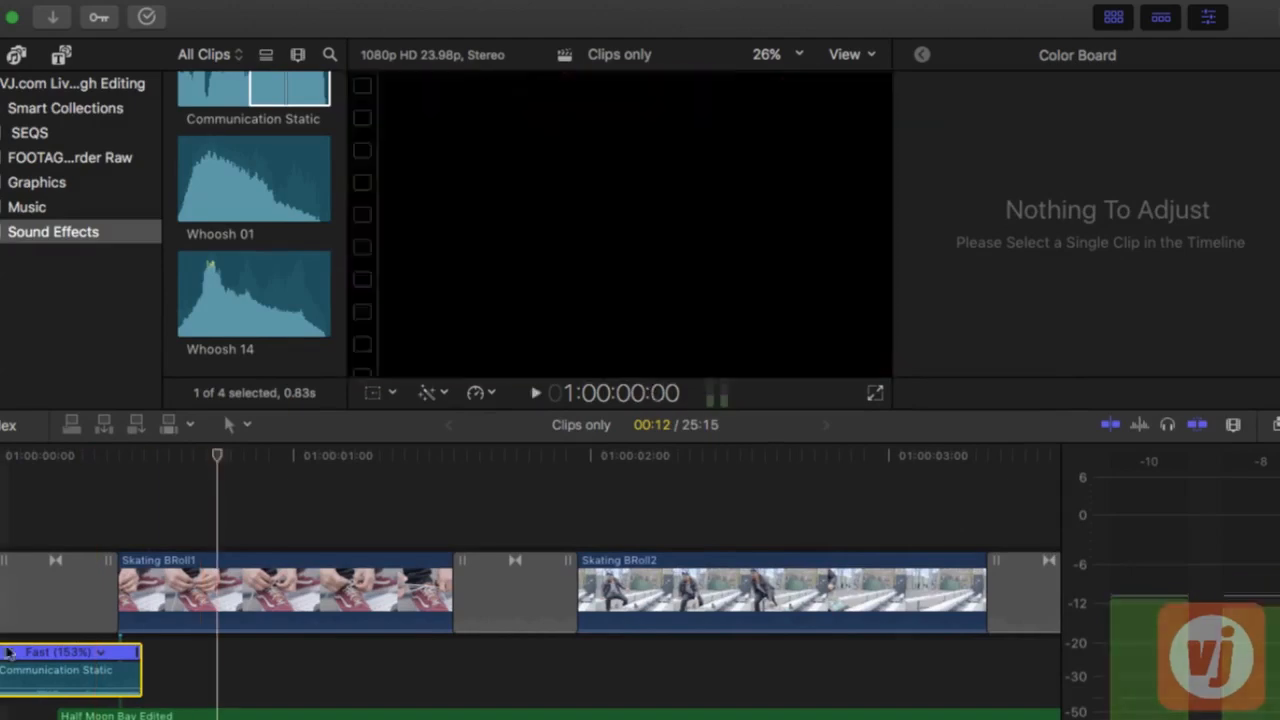
# Copy the sped-up Communication Static clip under the next four transitions and play back the opening of the sequence
pyautogui.hotkey('shift', 'z')
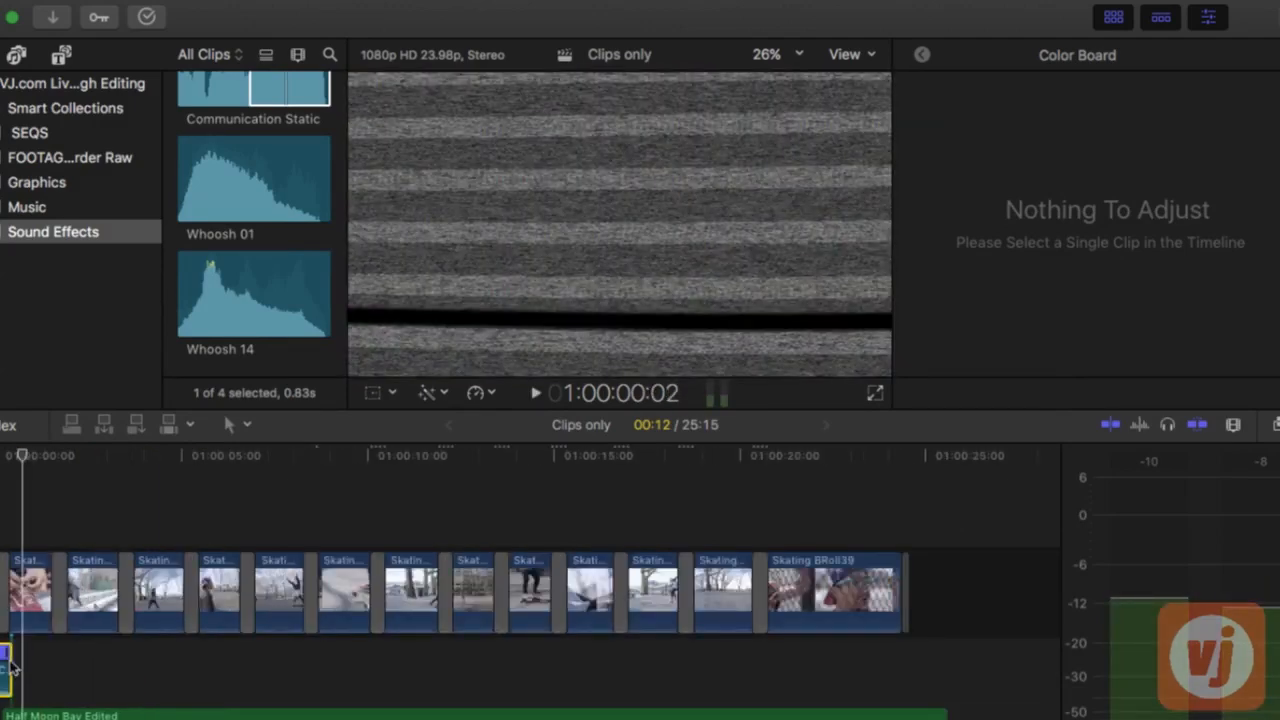
pyautogui.click(56, 651)
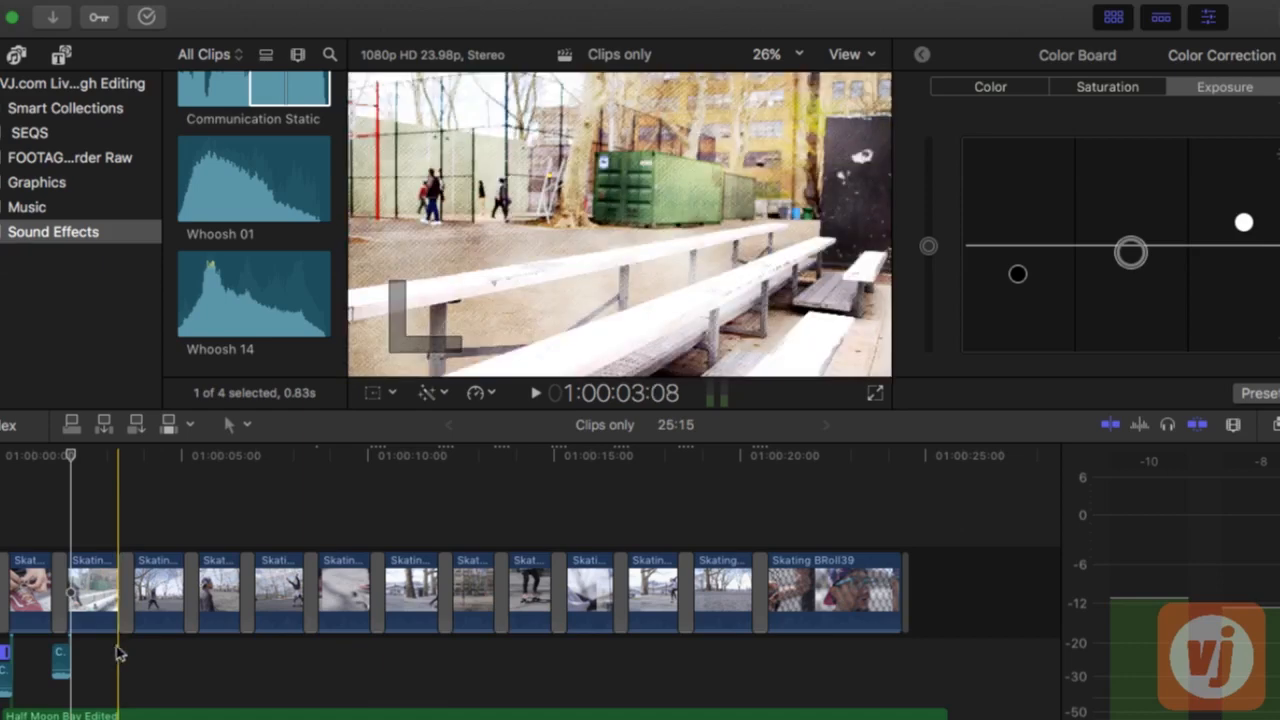
pyautogui.press('q')
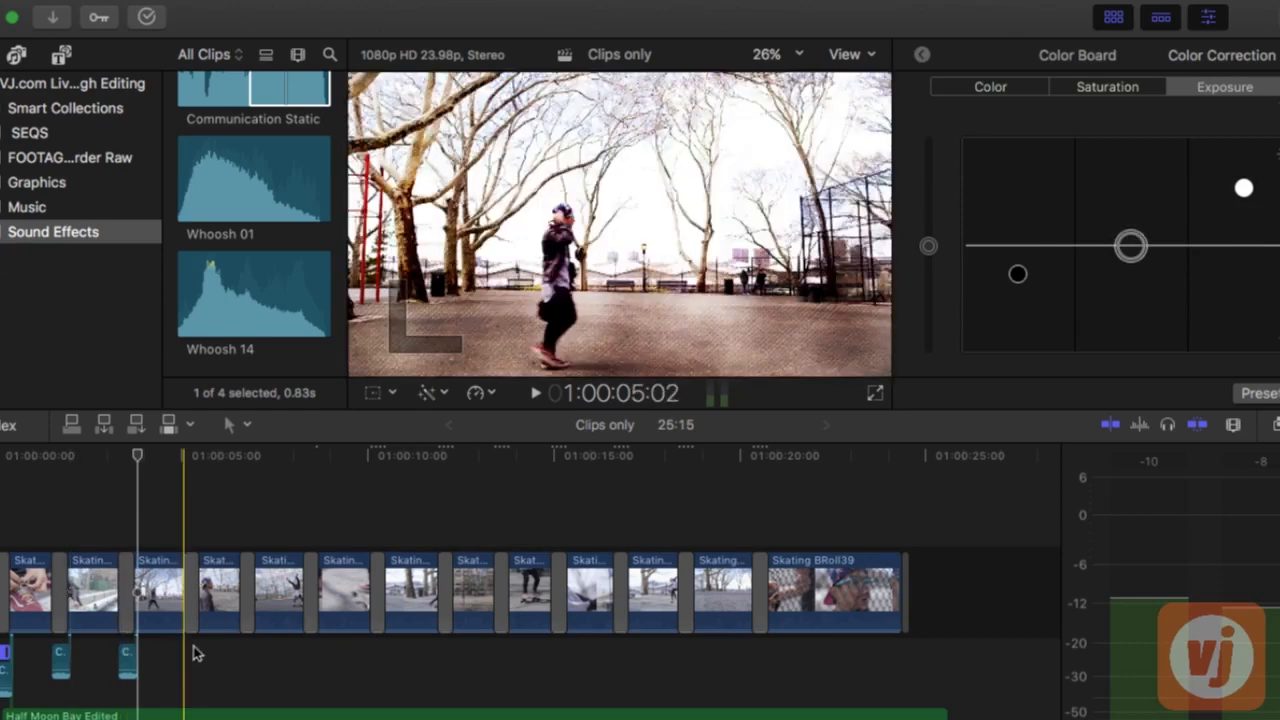
pyautogui.press('q')
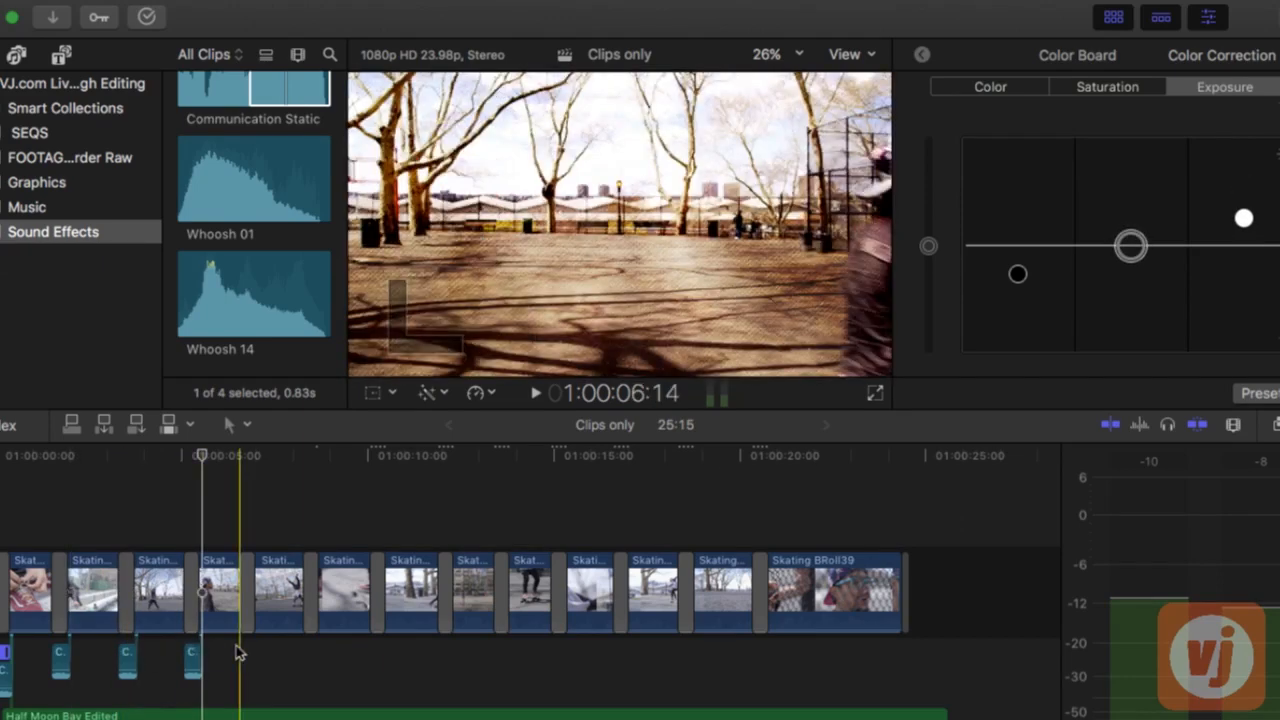
pyautogui.press('q')
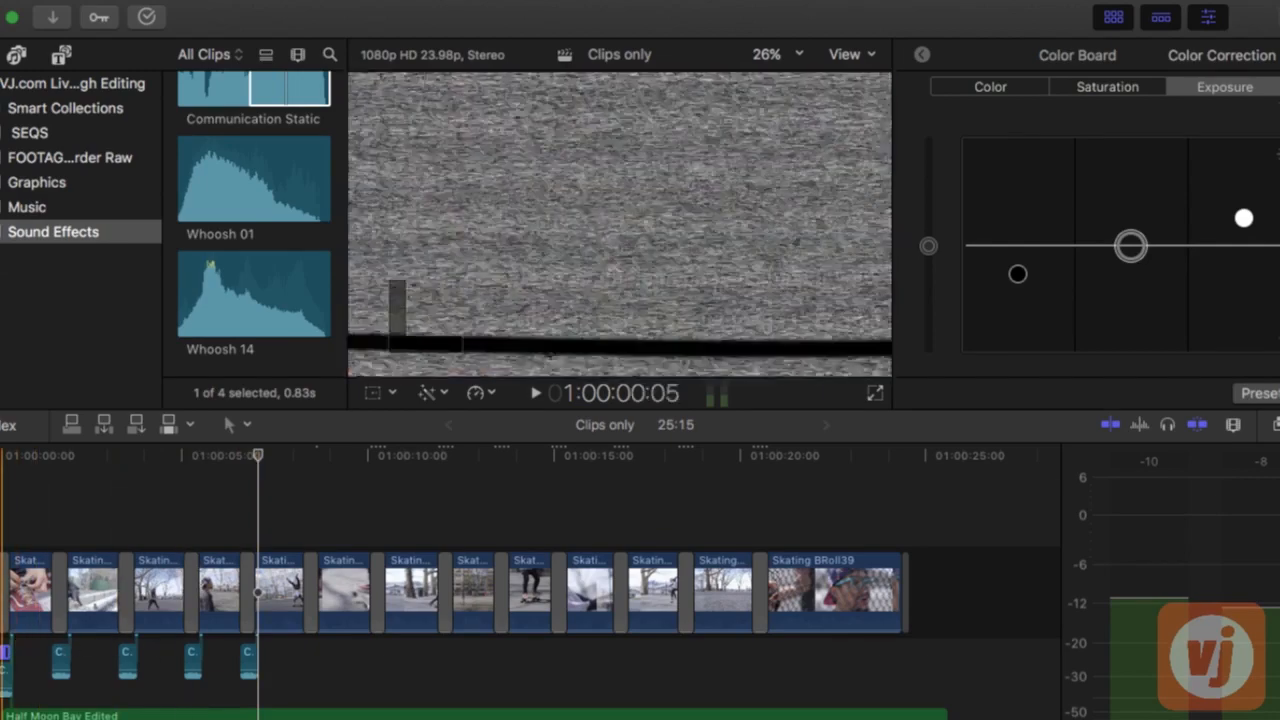
pyautogui.press('space')
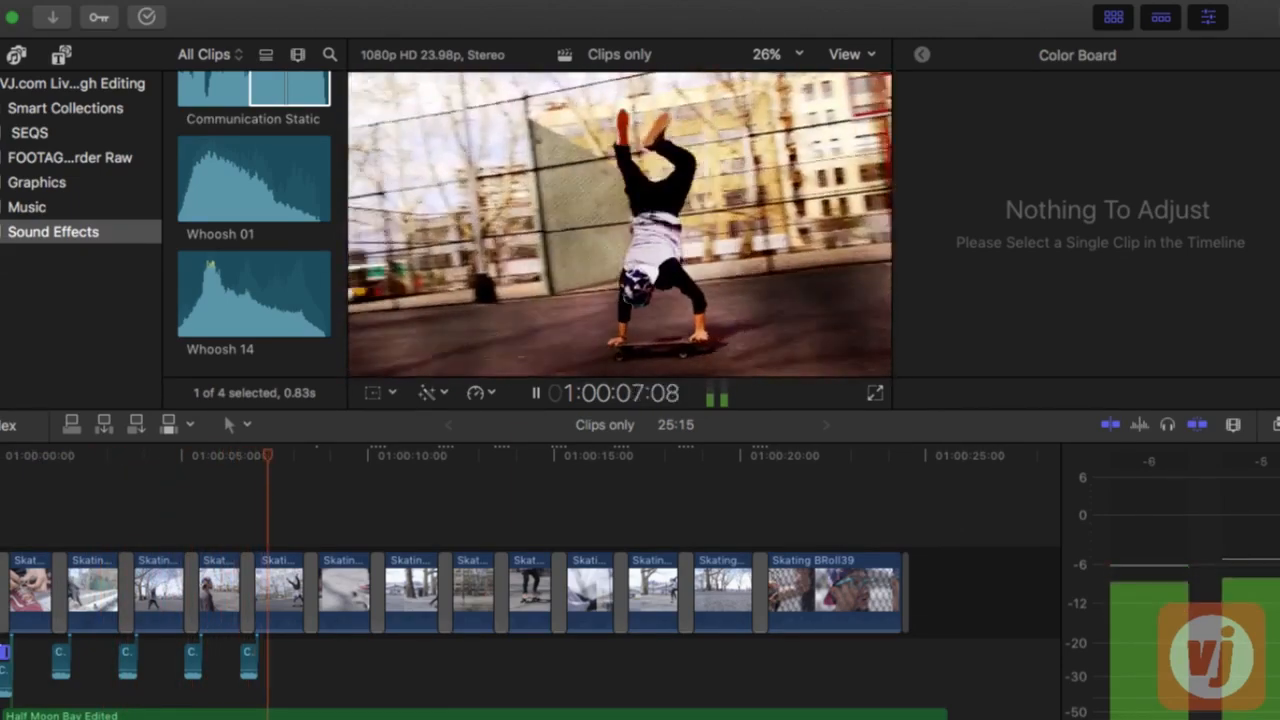
pyautogui.press('space')
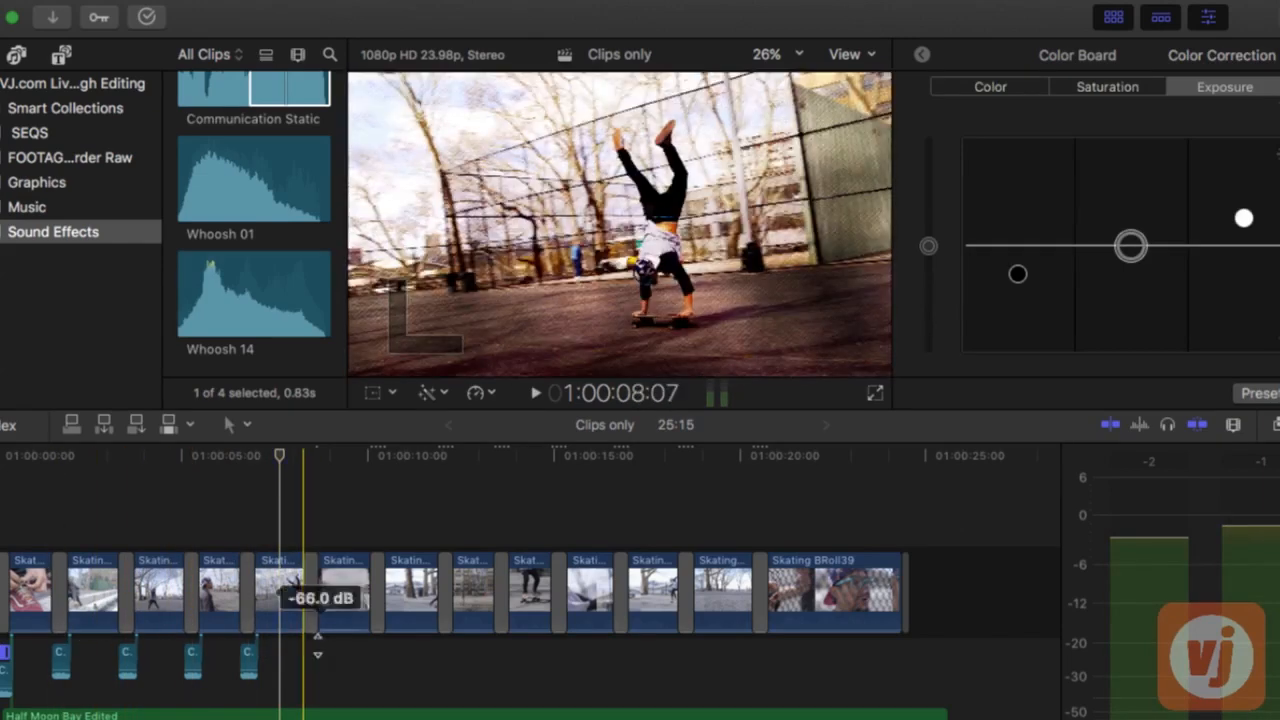
# Connect the marked range of the Whoosh 14 sound effect under the transition between Skating BRoll35 and Skating BRoll43
pyautogui.scroll(2, 272, 254)
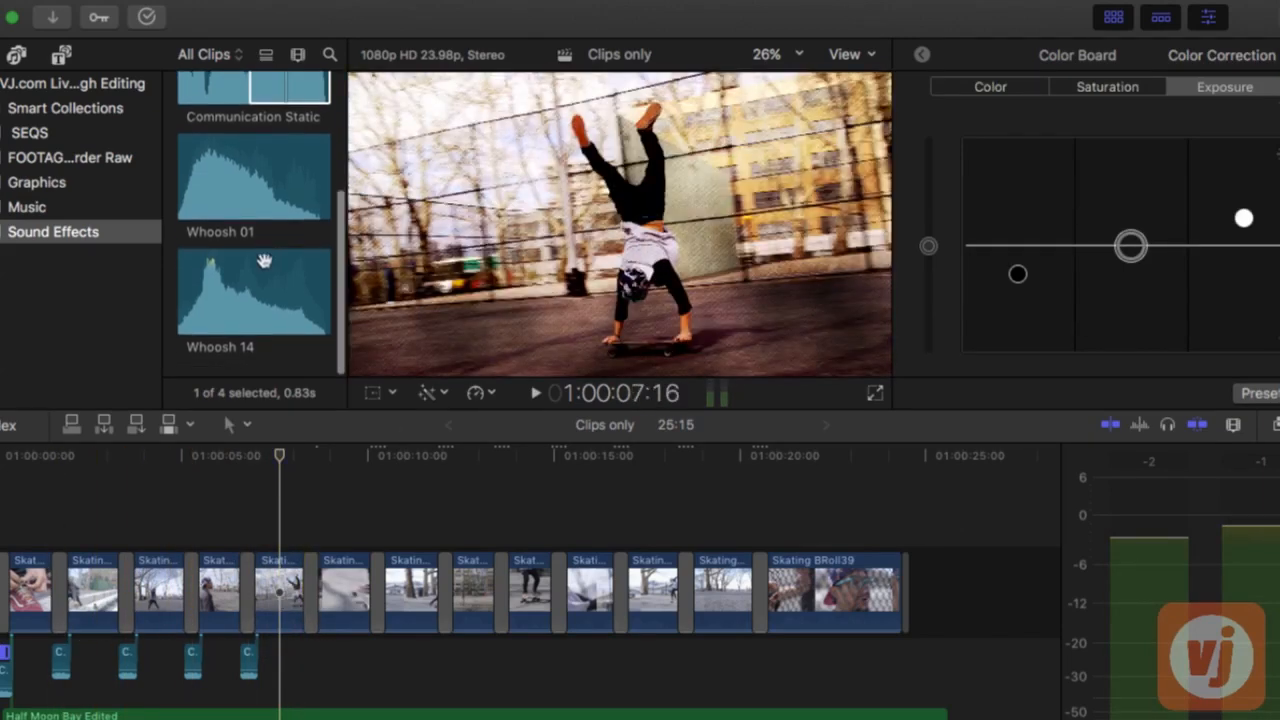
pyautogui.click(201, 320)
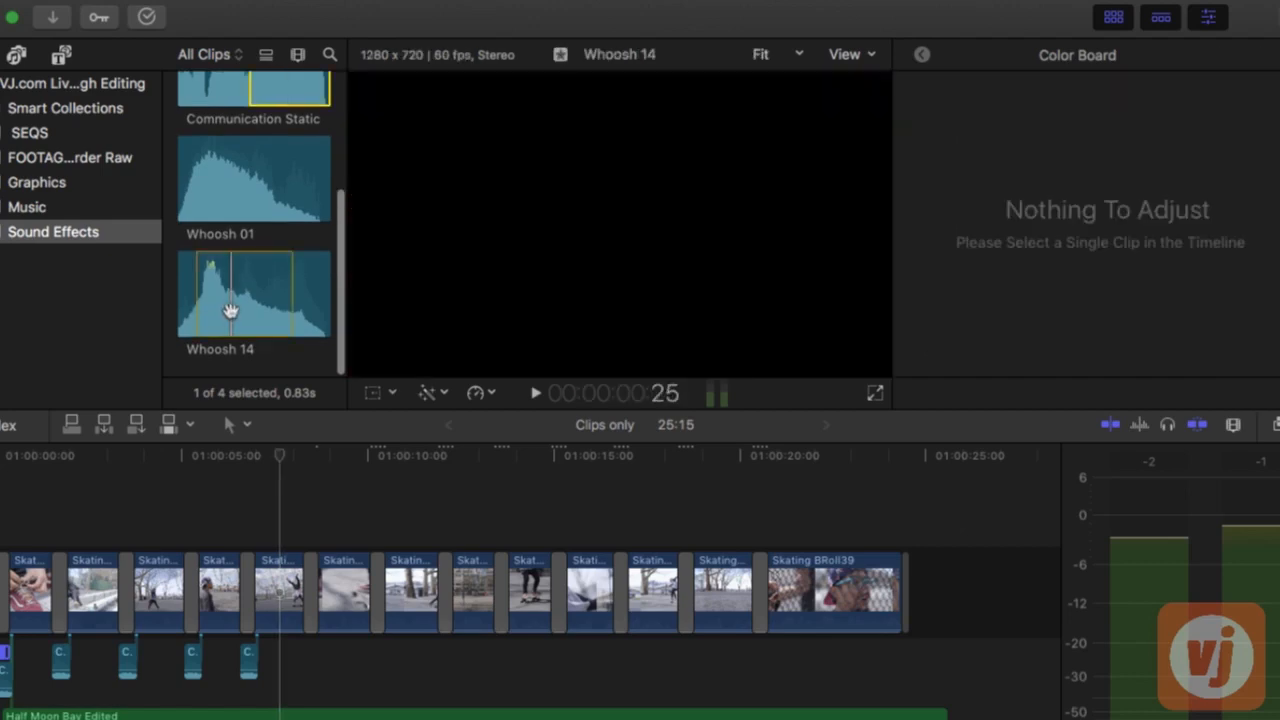
pyautogui.moveTo(230, 311); pyautogui.dragTo(306, 662)
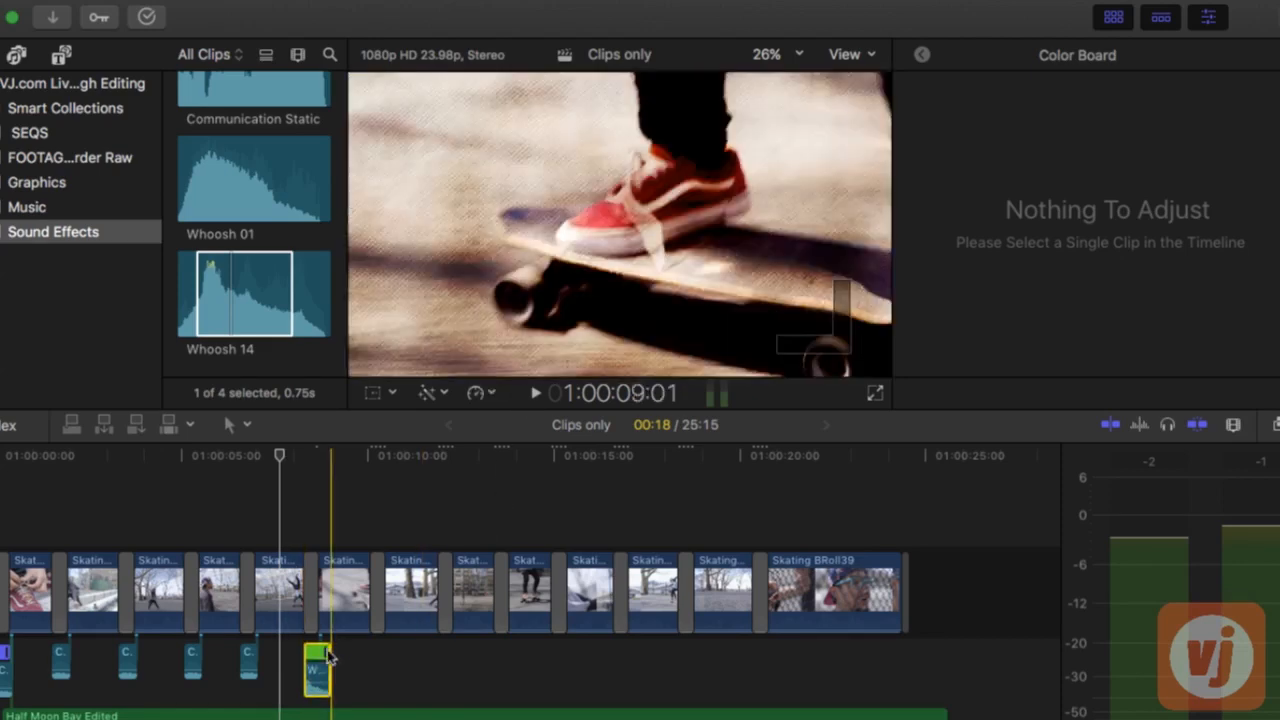
# Speed up the Whoosh 14 clip to 132% so that it lasts 14 frames
pyautogui.press('super+equal')
pyautogui.press('super+equal')
pyautogui.click(355, 664)
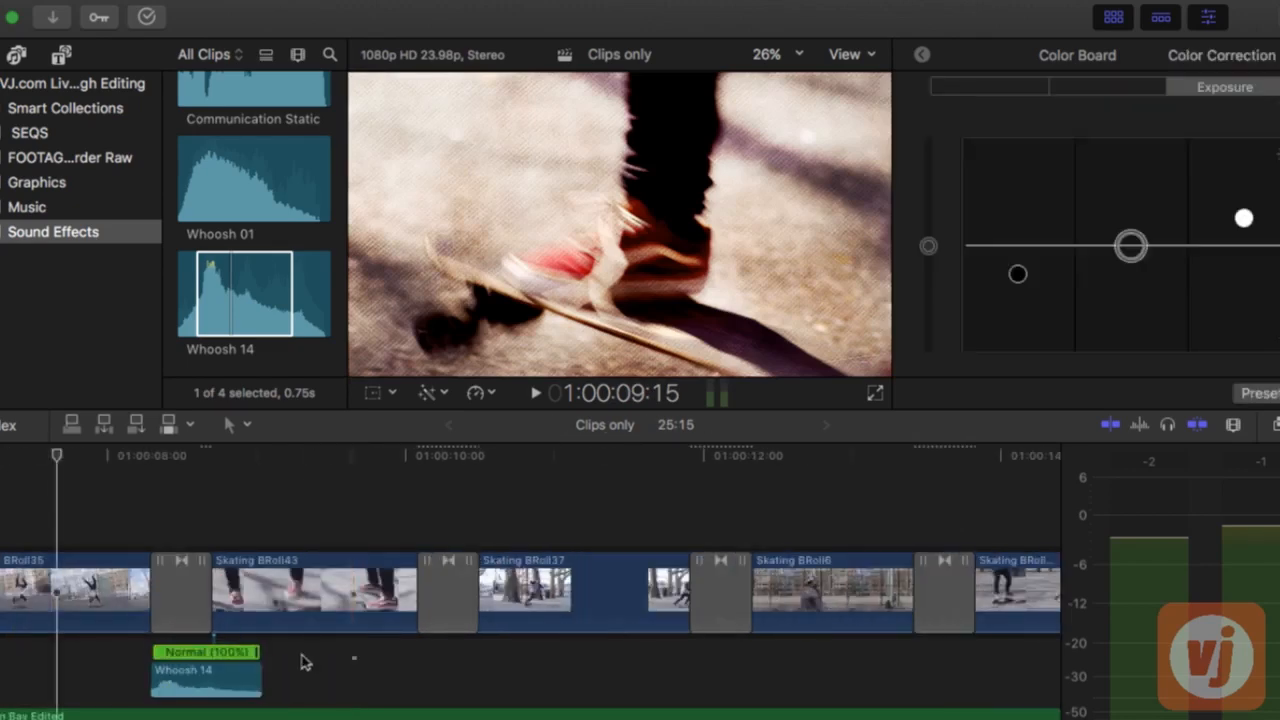
pyautogui.moveTo(274, 660); pyautogui.dragTo(182, 668)
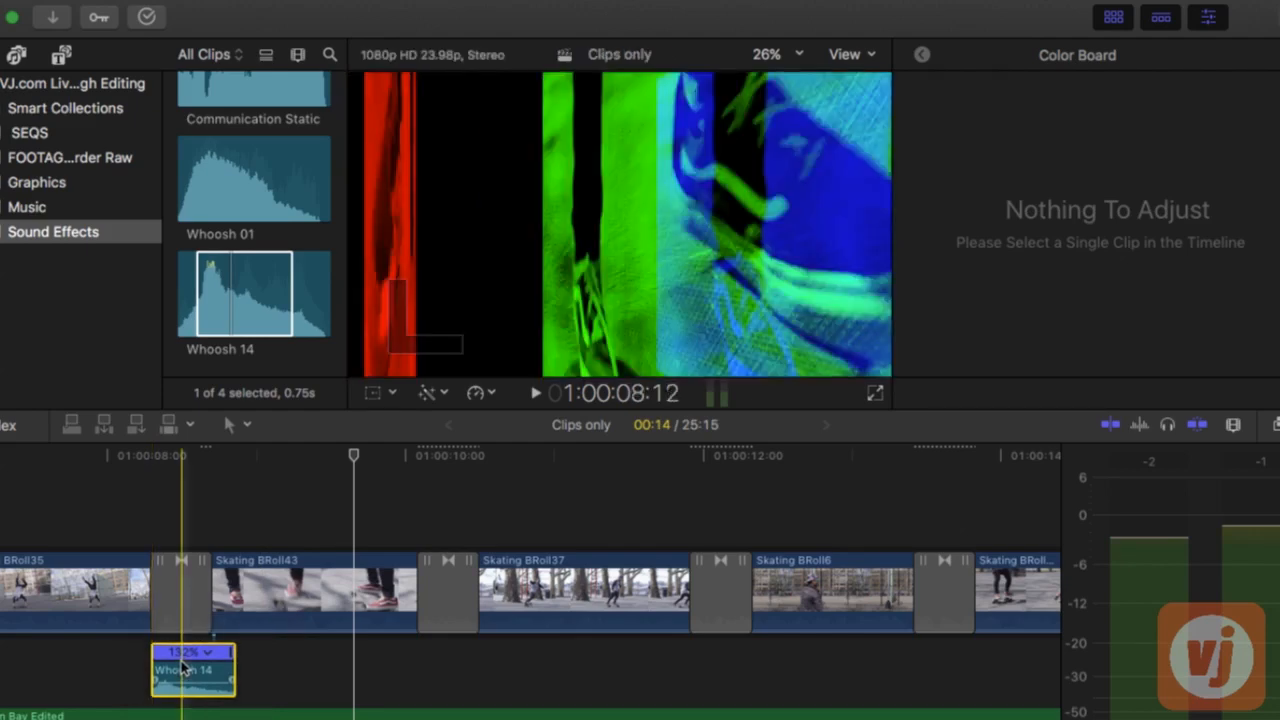
pyautogui.press('super+minus')
pyautogui.press('super+minus')
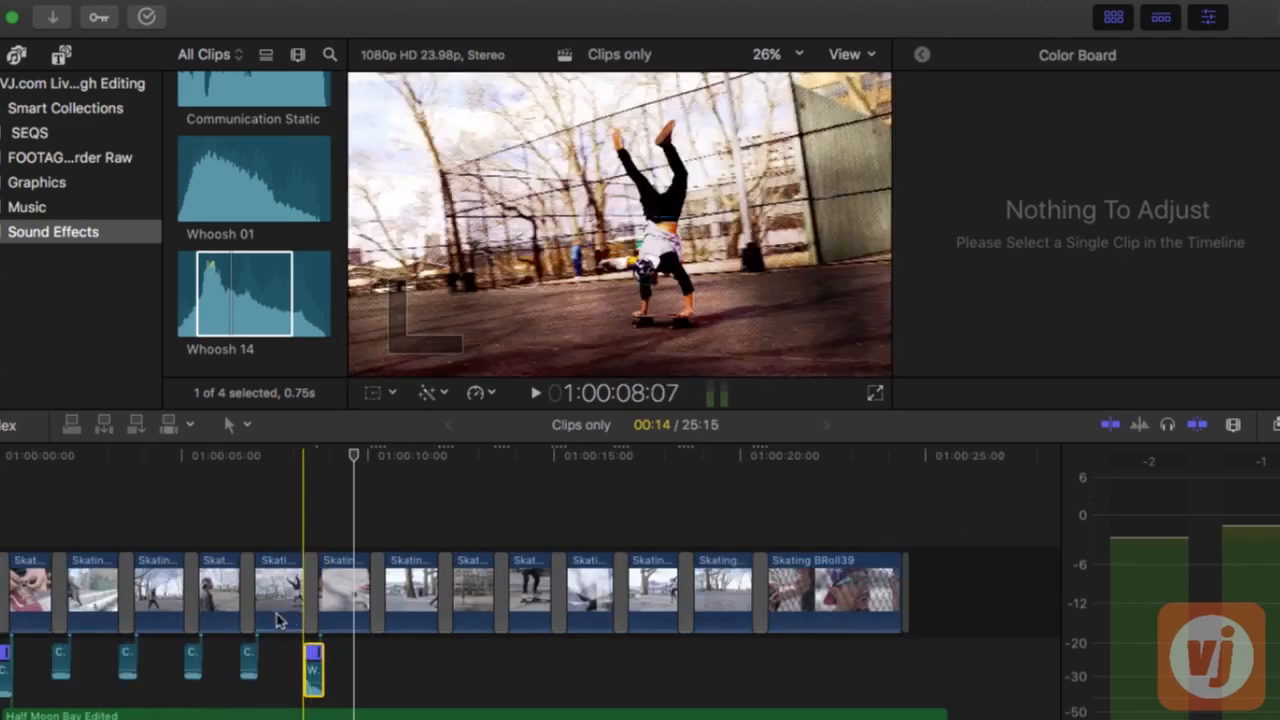
# Play back the transition into Skating BRoll43 several times to check the timing of the whoosh sound
pyautogui.press('space')
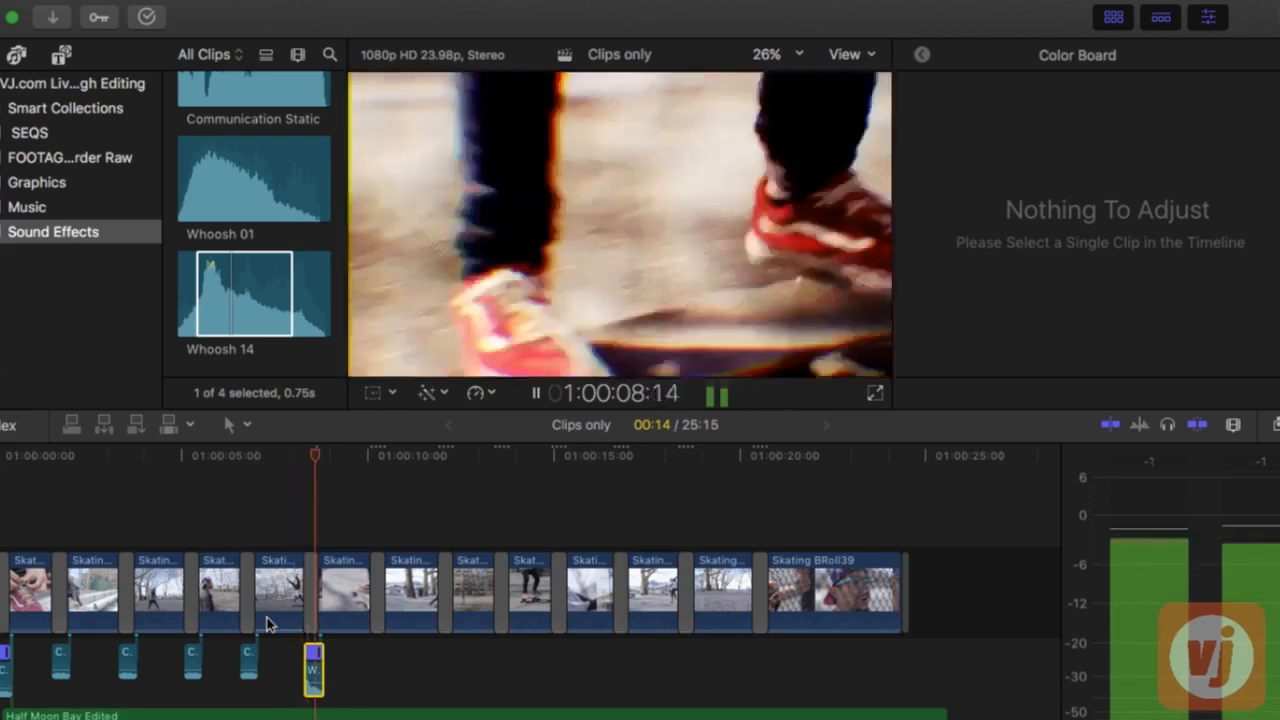
pyautogui.press('space')
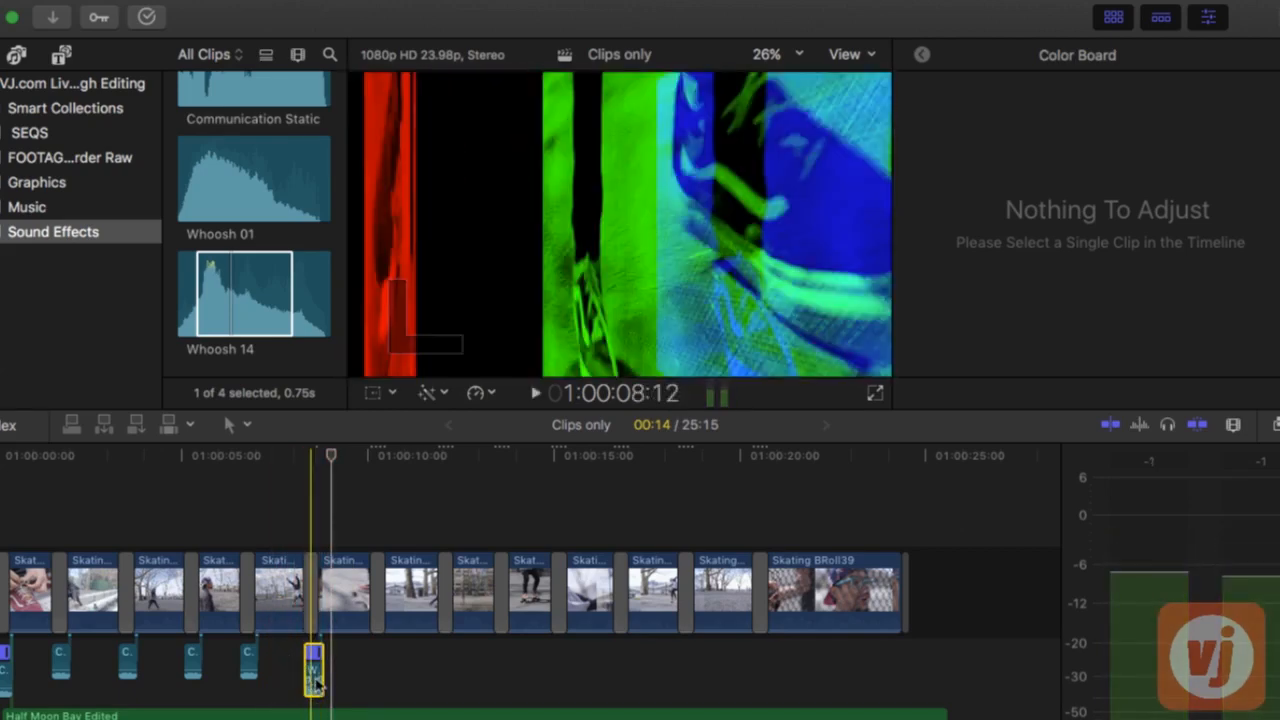
pyautogui.press('space')
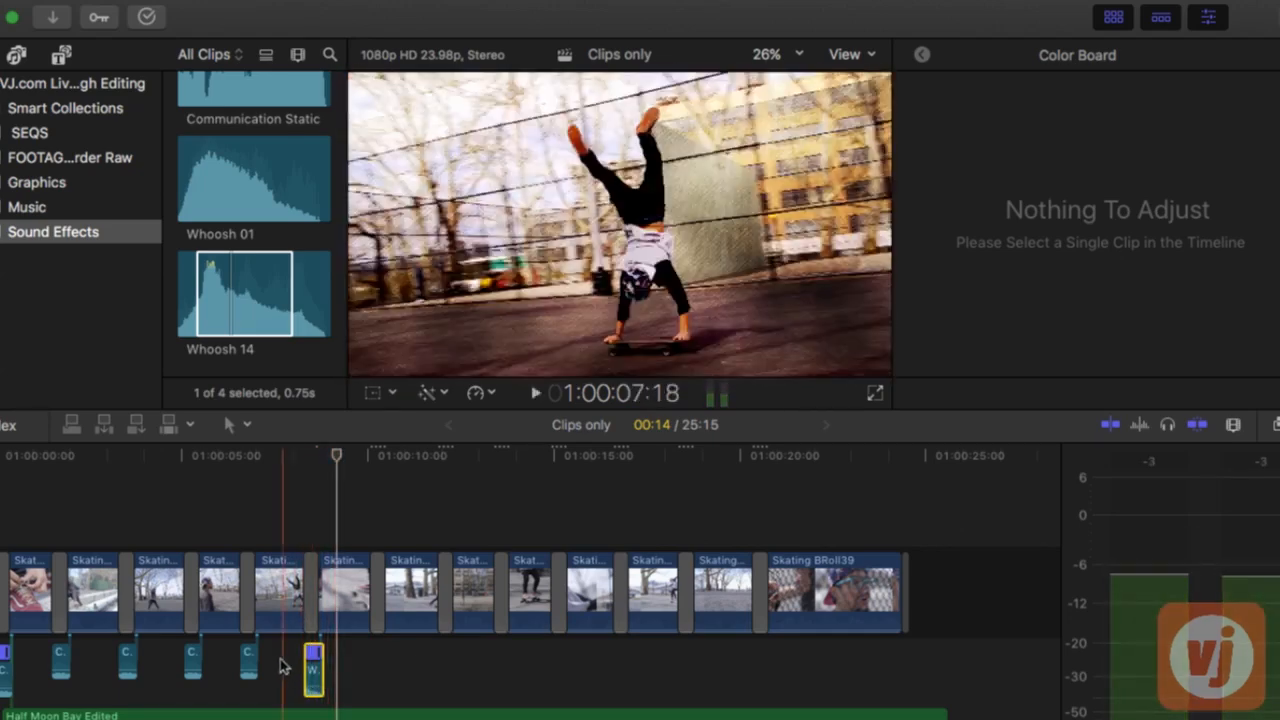
pyautogui.press('space')
pyautogui.press('space')
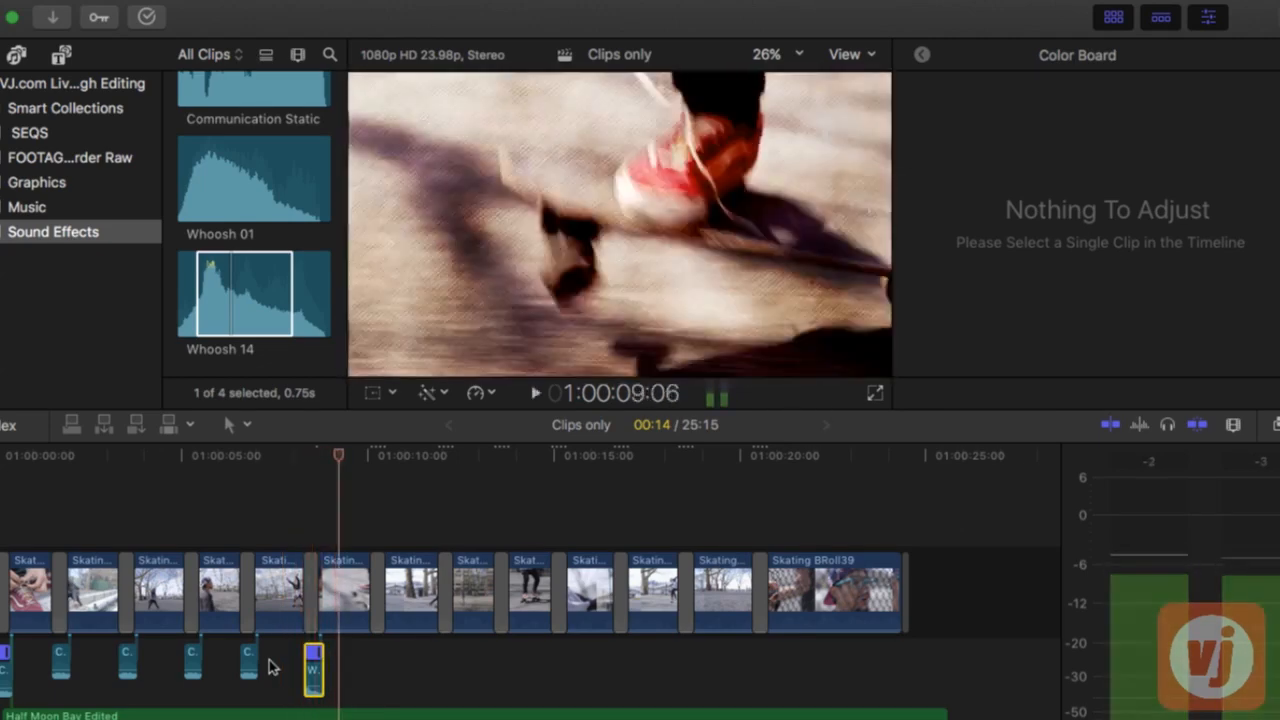
# Paste the sped-up Whoosh 14 clip under each of the remaining seven transitions between clips and play back the whole sequence
pyautogui.press('l')
pyautogui.hotkey('alt', 'v')
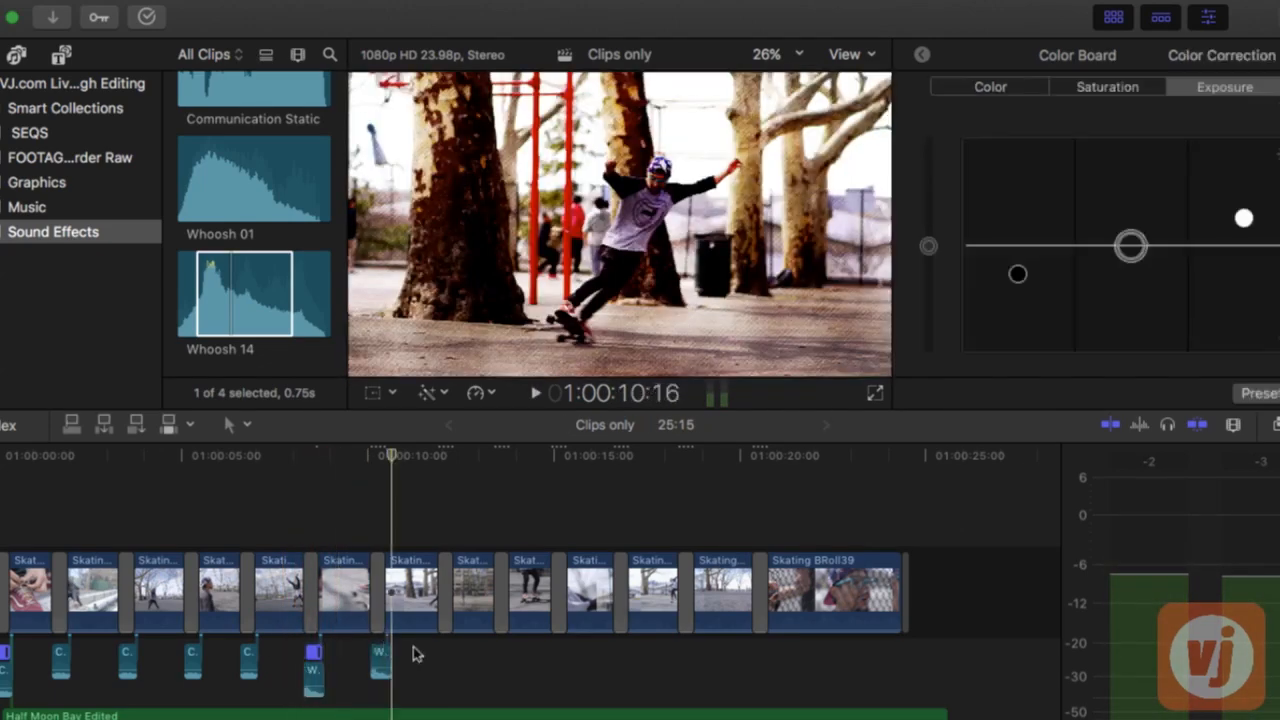
pyautogui.hotkey('alt', 'v')
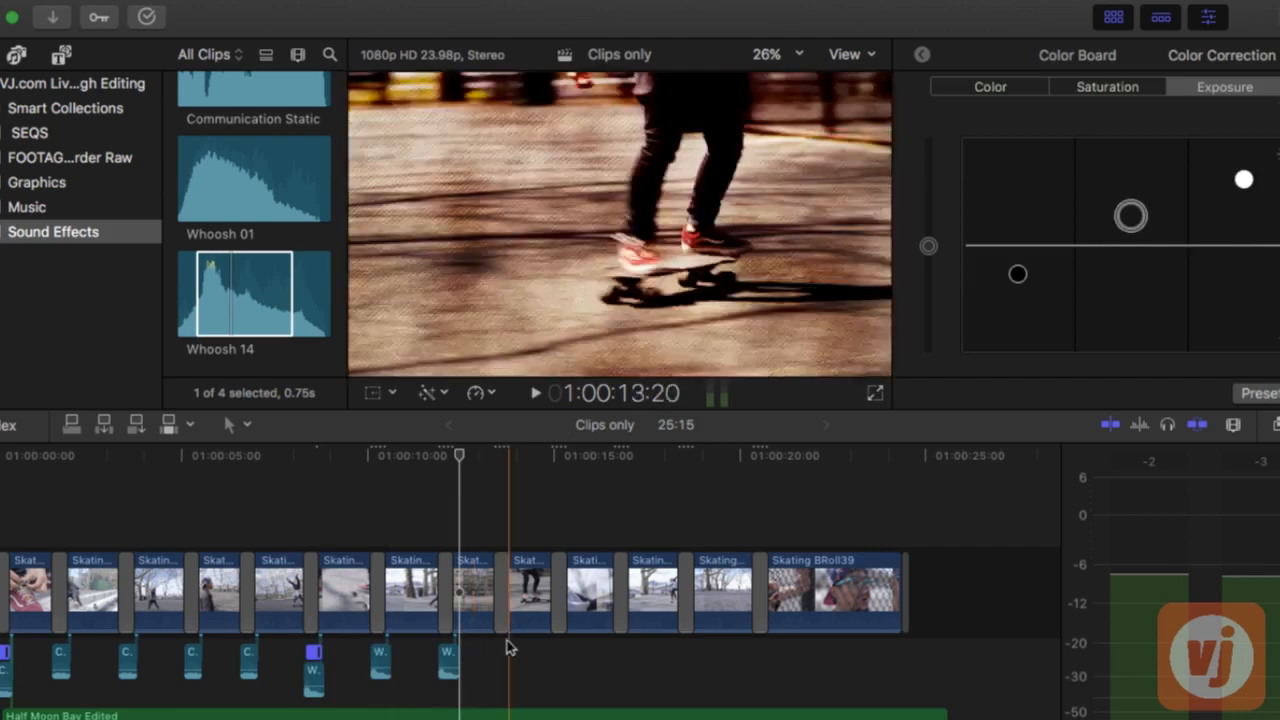
pyautogui.hotkey('alt', 'v')
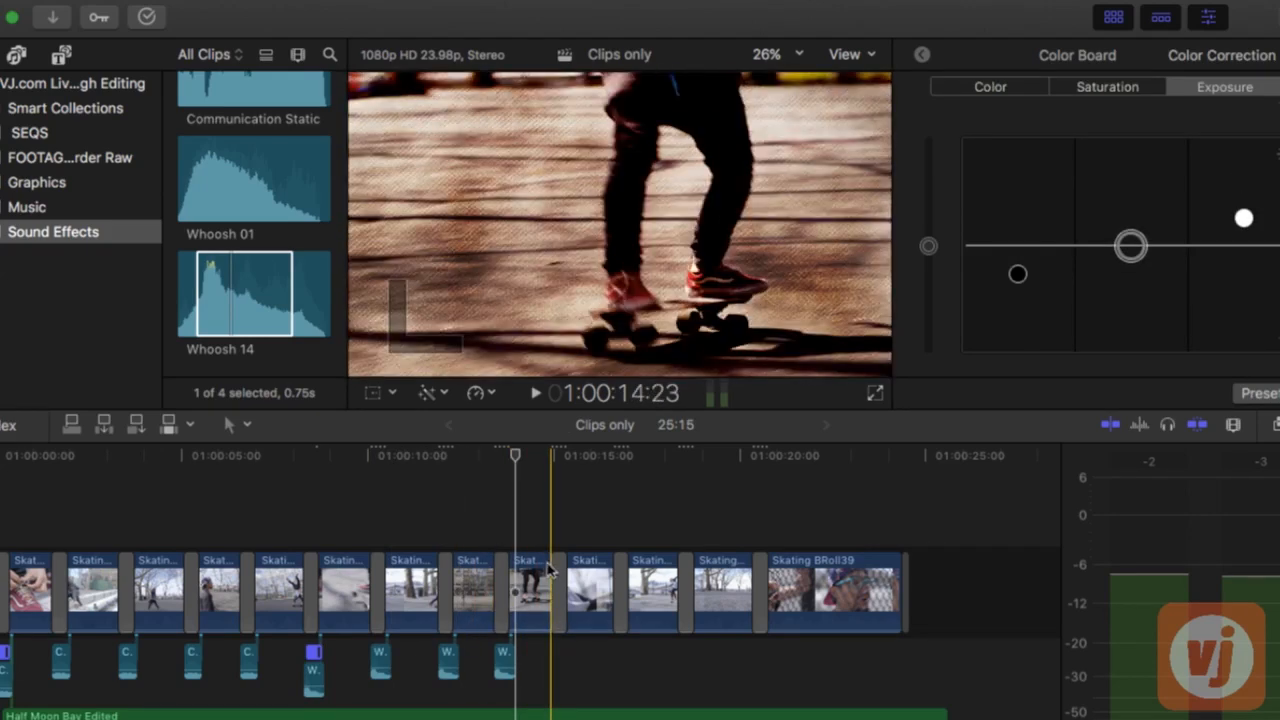
pyautogui.hotkey('alt', 'v')
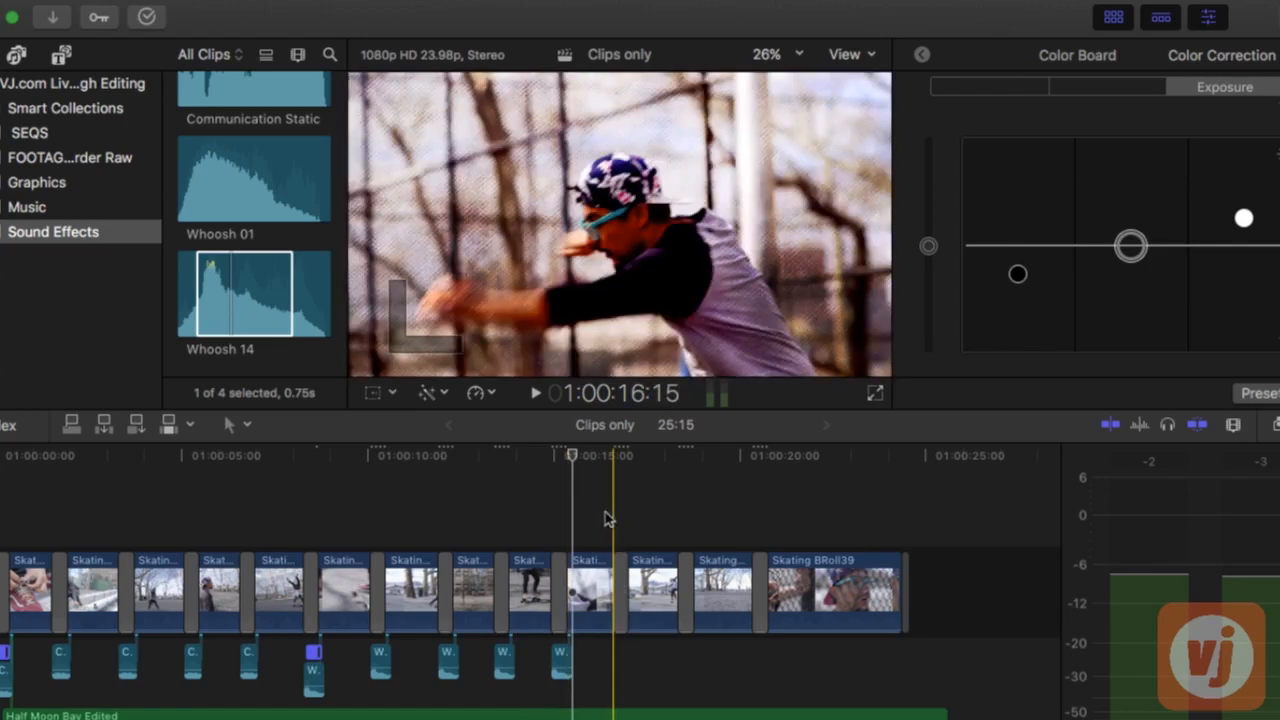
pyautogui.hotkey('alt', 'v')
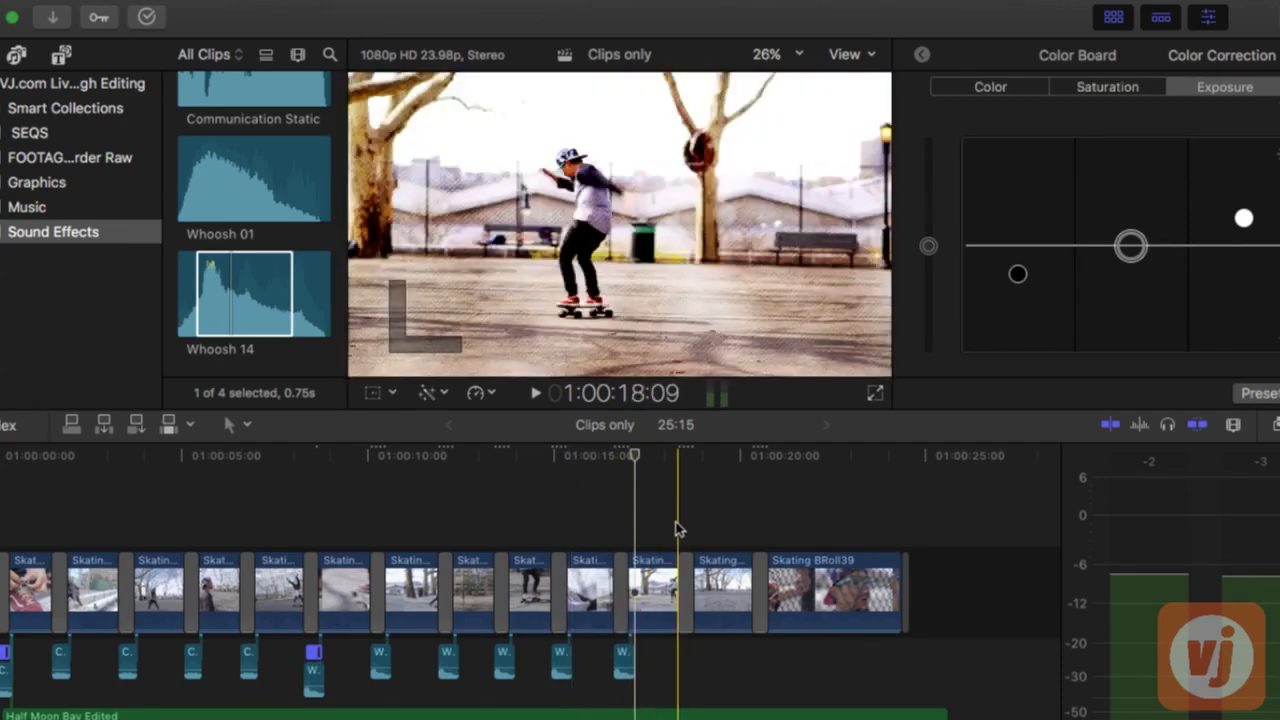
pyautogui.hotkey('alt', 'v')
pyautogui.hotkey('alt', 'v')
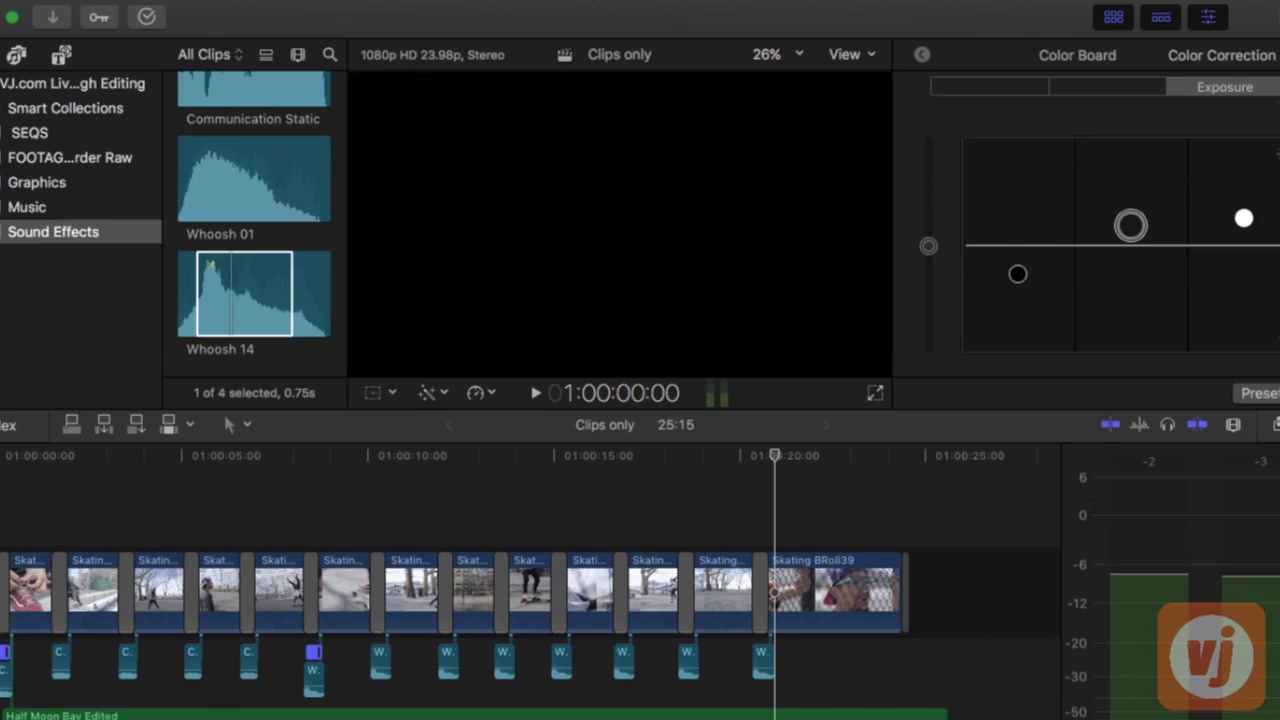
pyautogui.press('space')
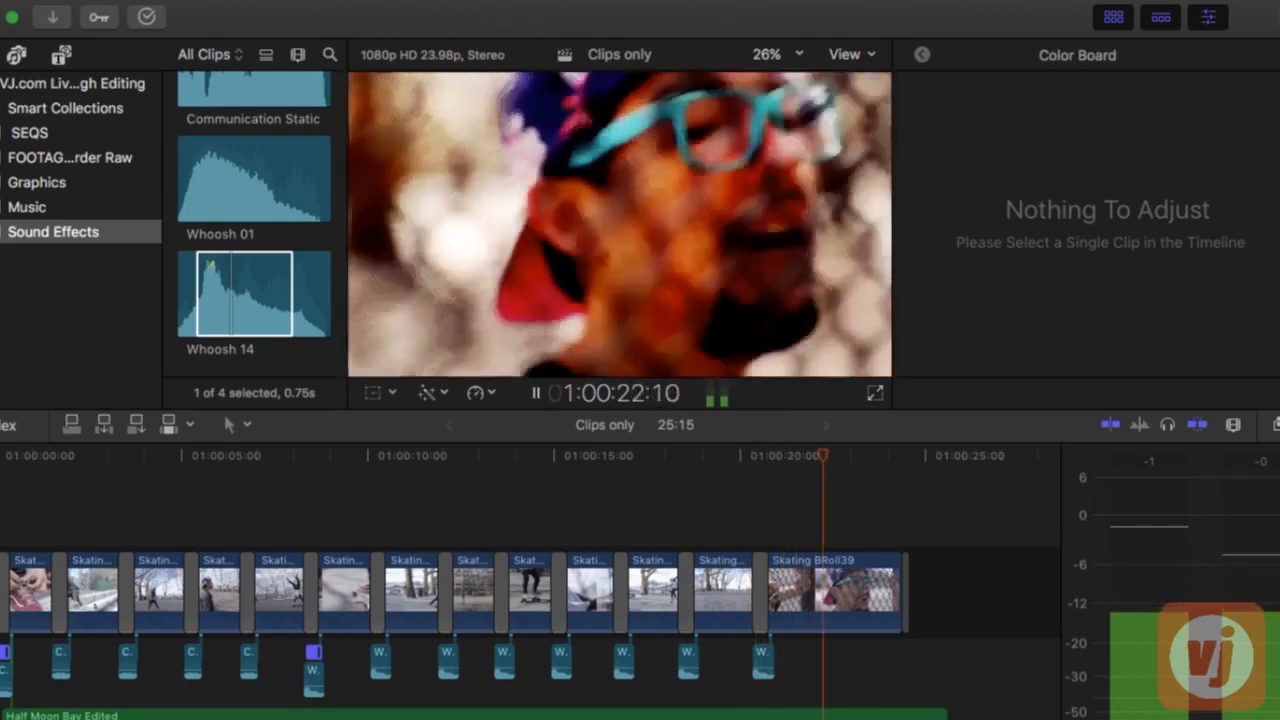
pyautogui.press('space')
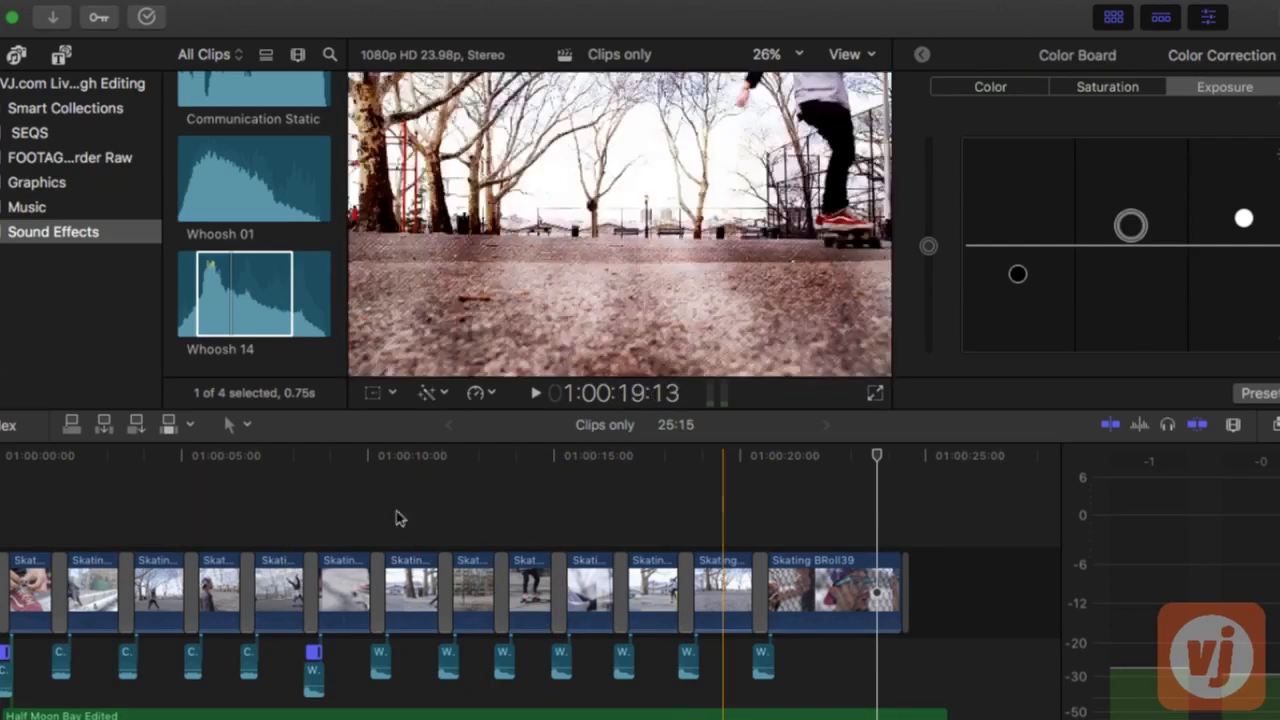
# Connect the full City 4 sound effect as background ambience from the start of the sequence, below the other sound effects
pyautogui.scroll(2, 255, 295)
pyautogui.scroll(3, 255, 295)
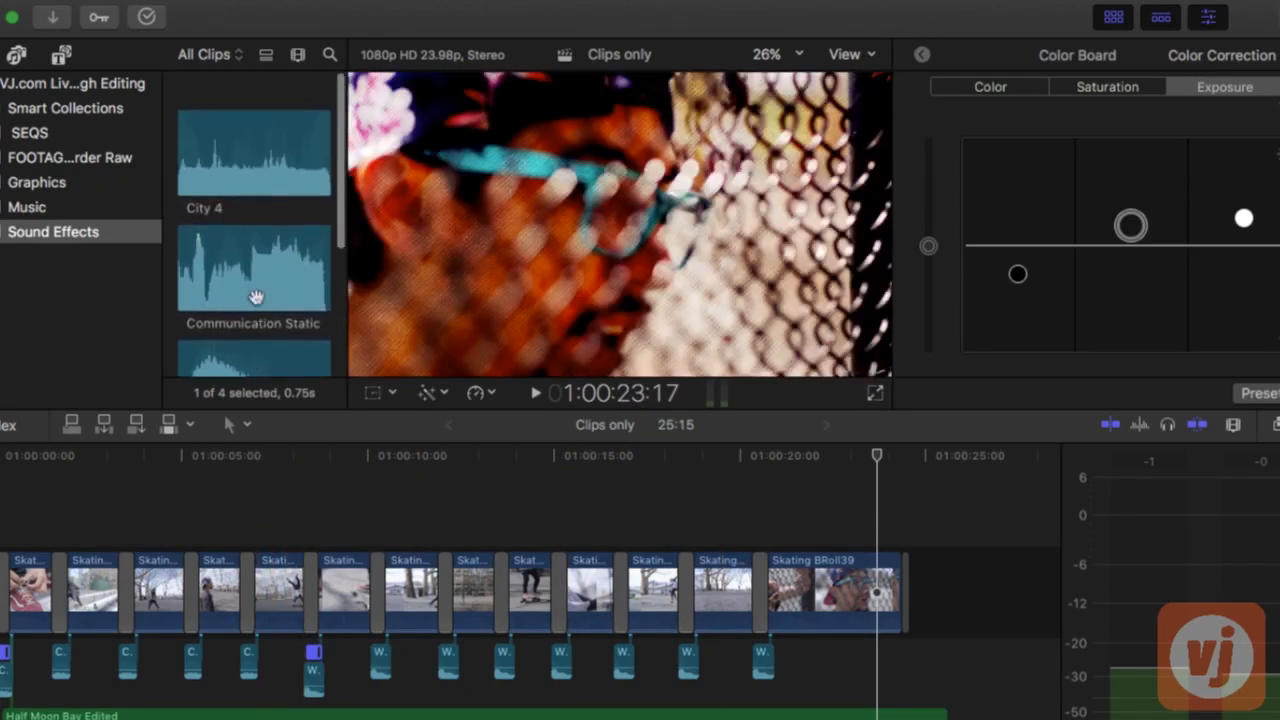
pyautogui.click(233, 112)
pyautogui.moveTo(233, 116); pyautogui.dragTo(8, 714)
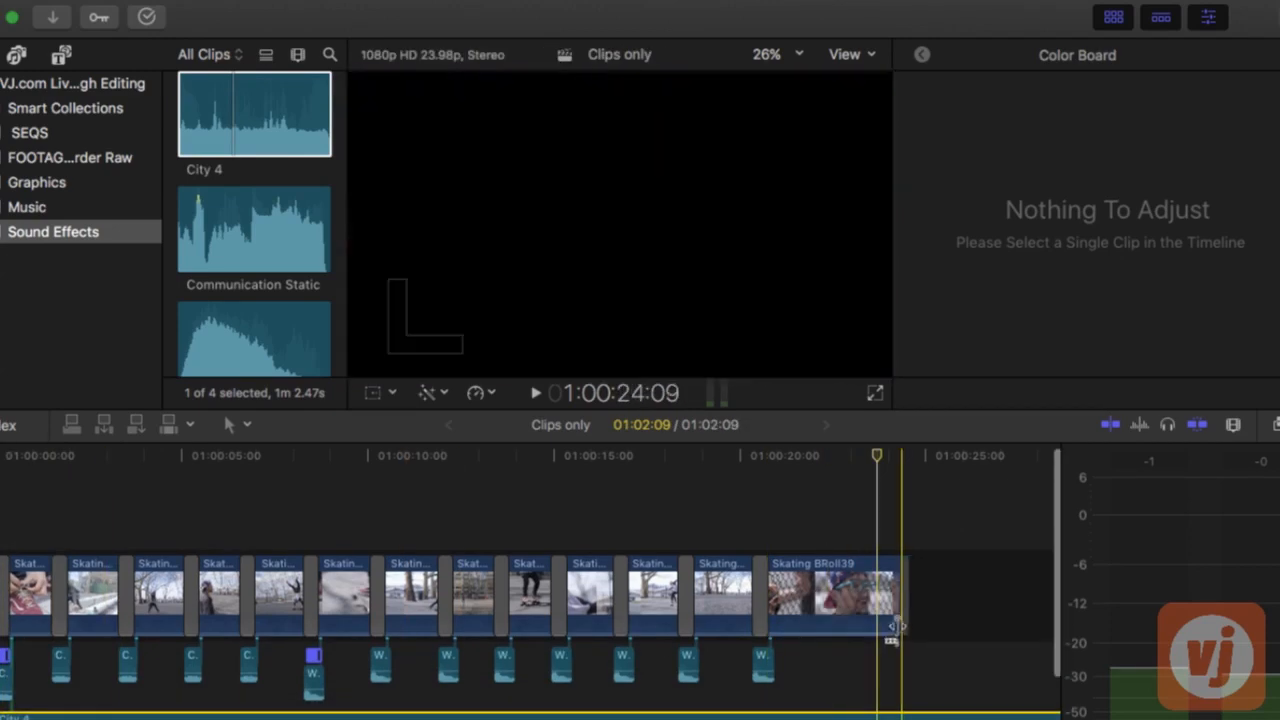
# Cut City 4 at the end of the last video clip, delete the excess, and play back the sequence from the start
pyautogui.click(910, 716)
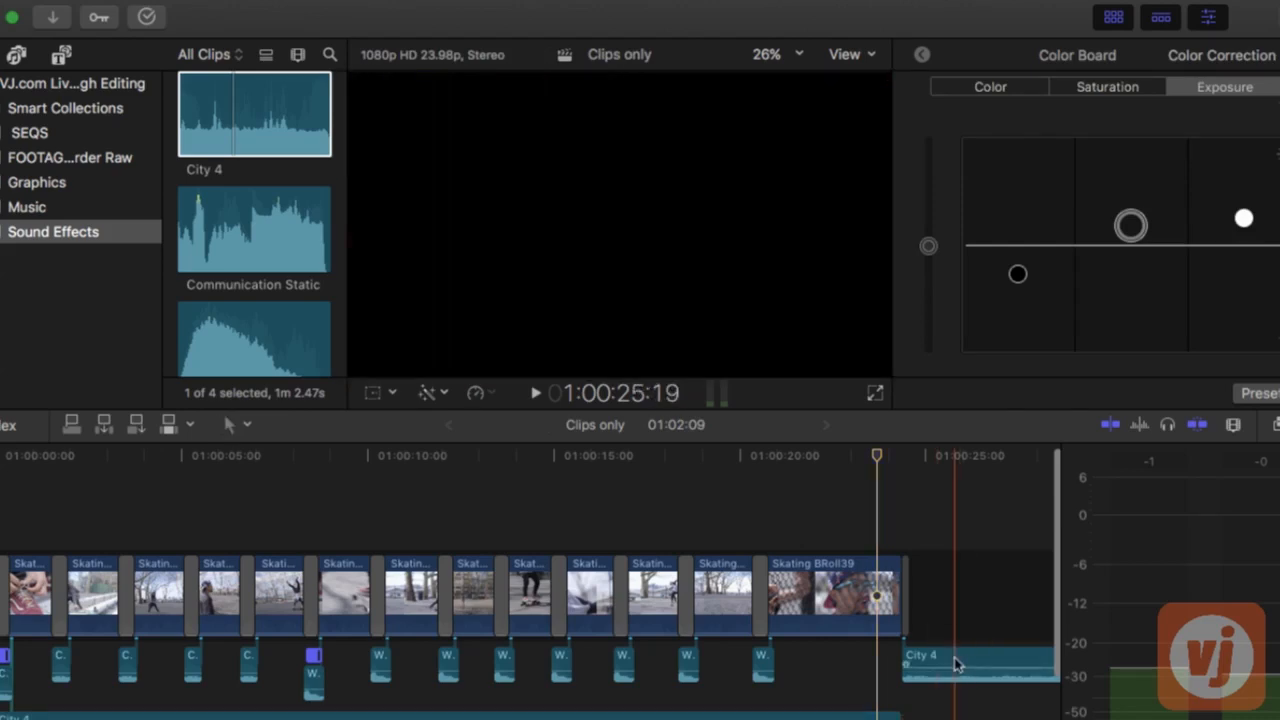
pyautogui.click(960, 663)
pyautogui.press('Delete')
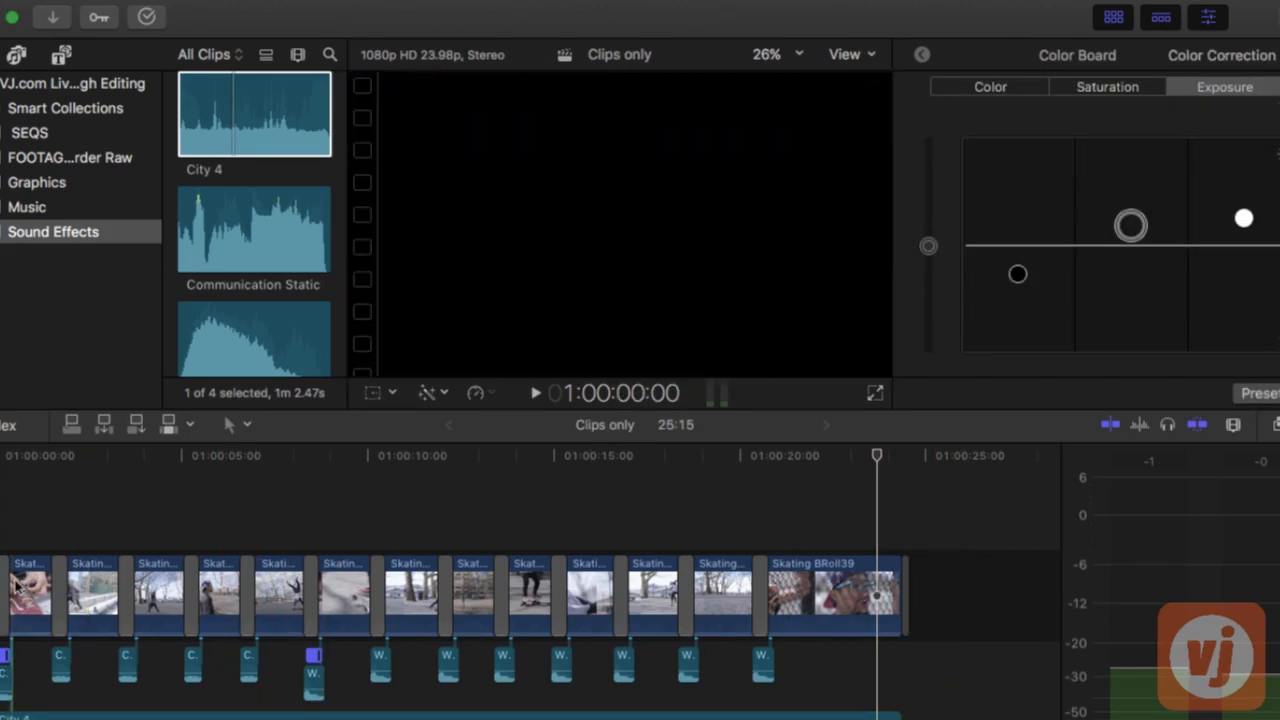
pyautogui.press('space')
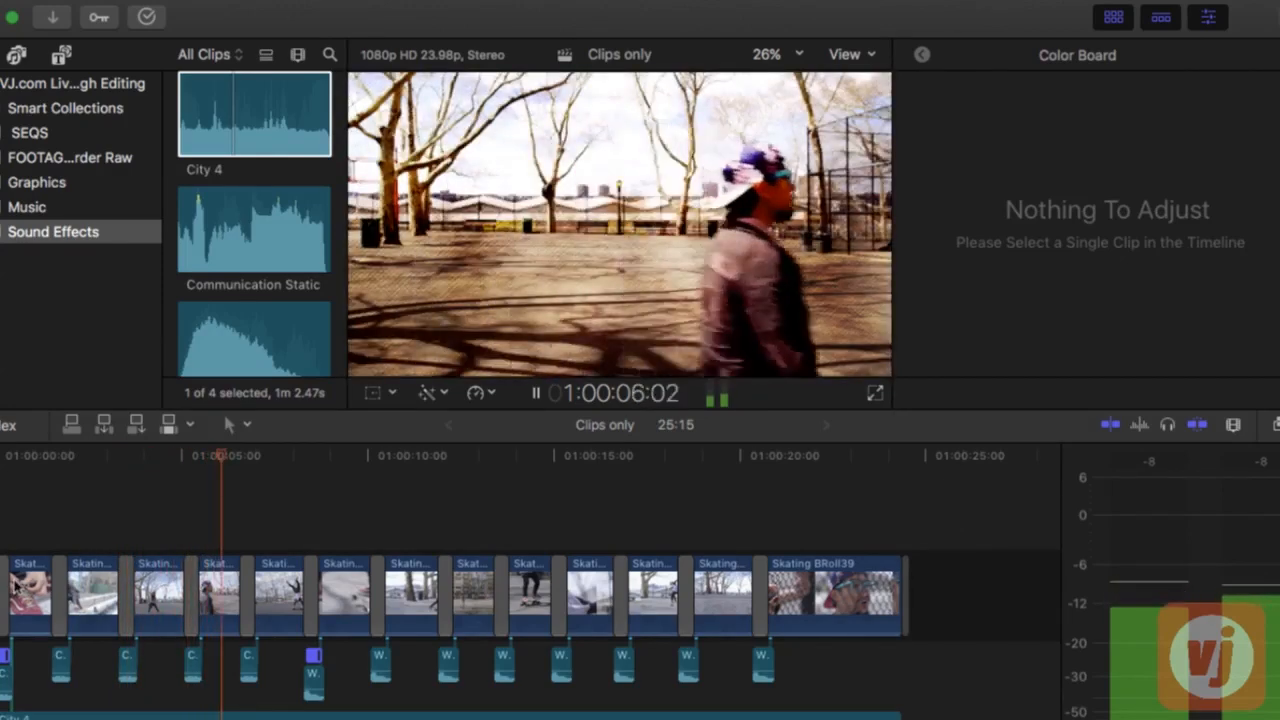
pyautogui.press('space')
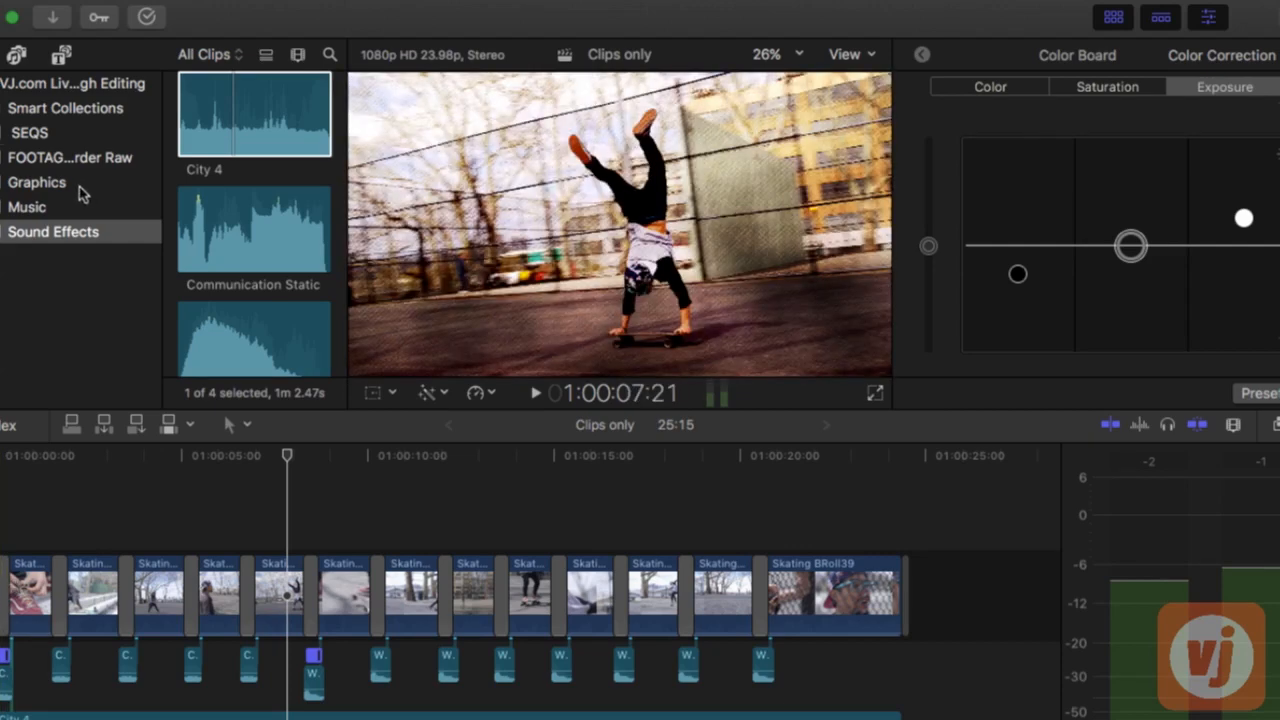
# Copy the HOW, DO, YOU and PLAY? titles from the Titles project in Graphics and paste them at the start of the Clips only sequence
pyautogui.click(1, 474)
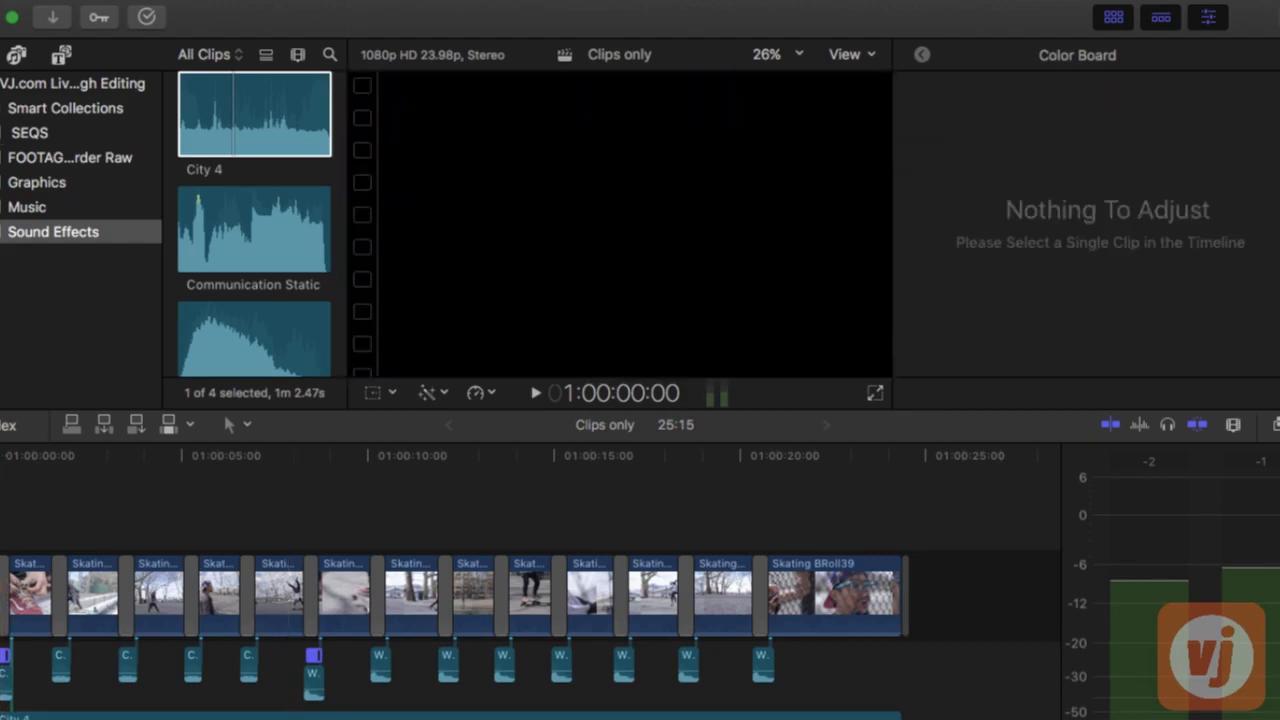
pyautogui.click(62, 185)
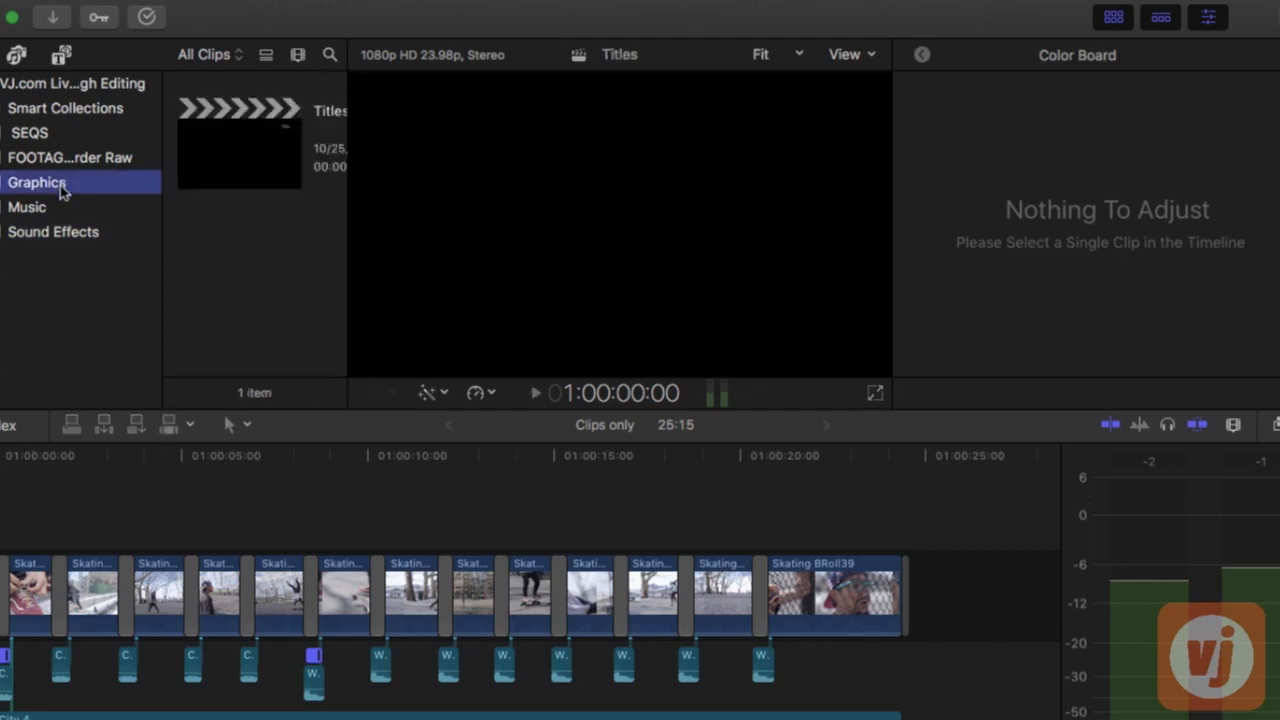
pyautogui.doubleClick(220, 147)
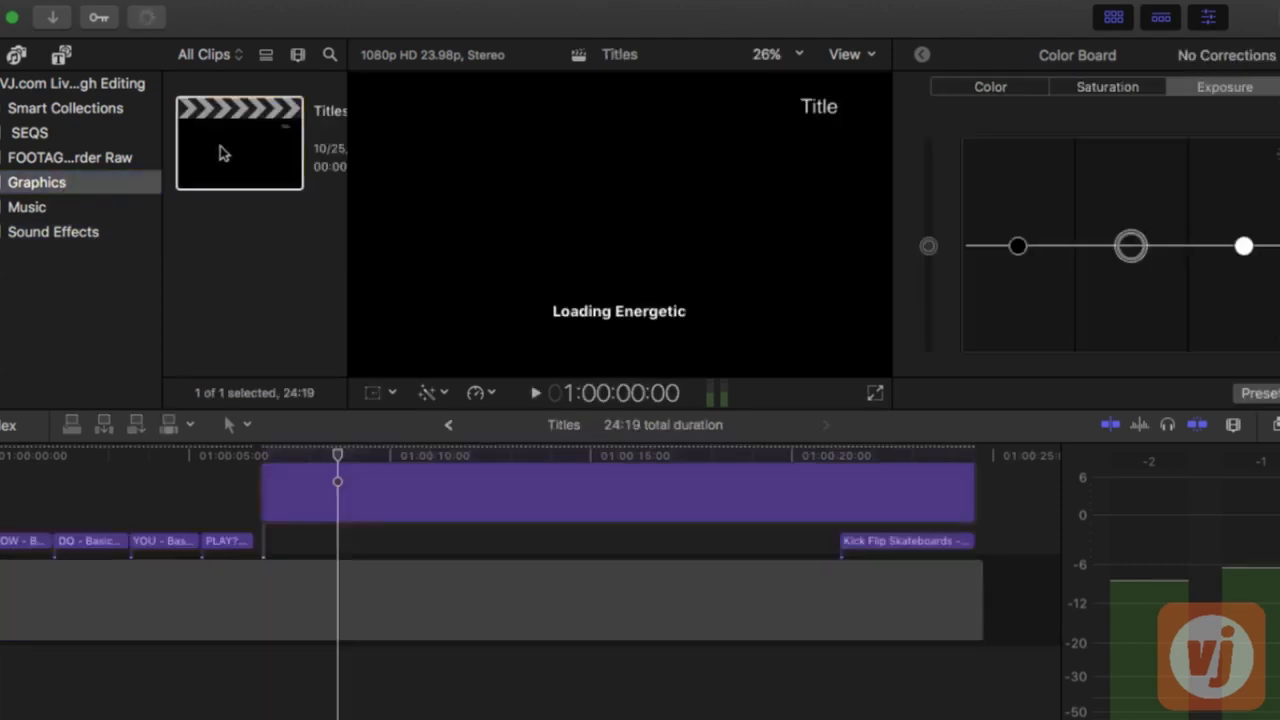
pyautogui.moveTo(6, 513); pyautogui.dragTo(214, 545)
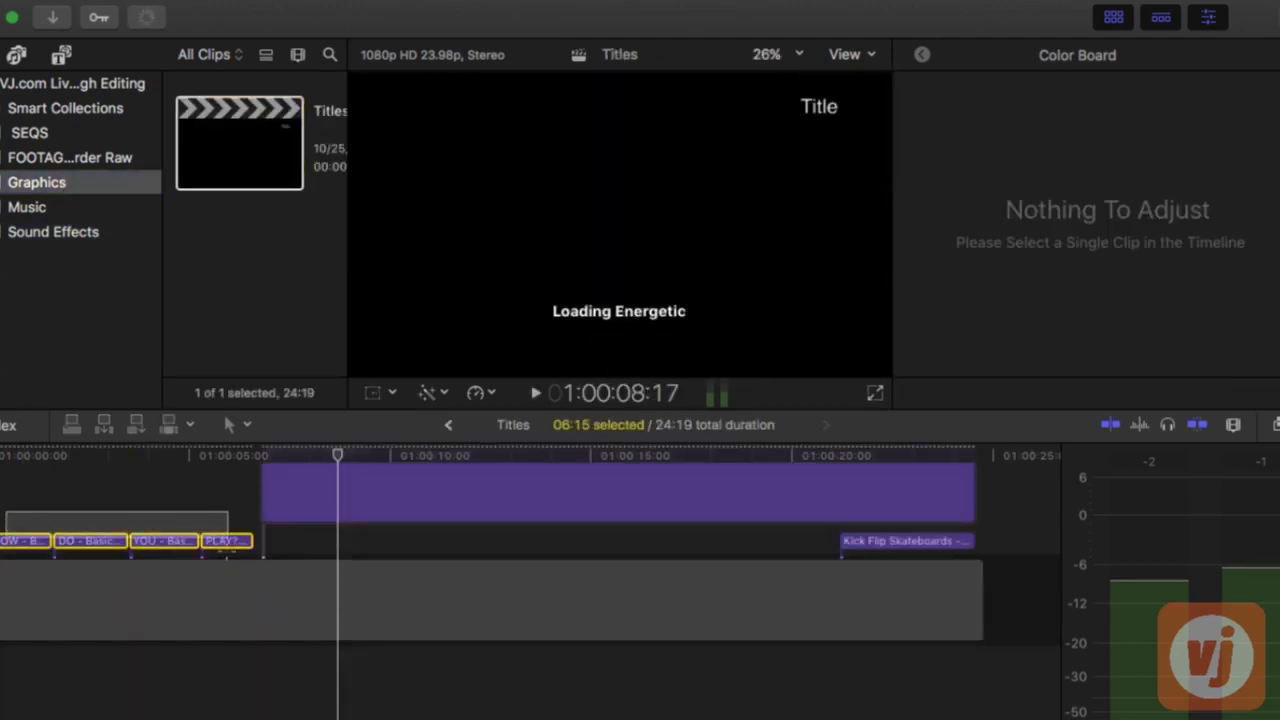
pyautogui.click(450, 426)
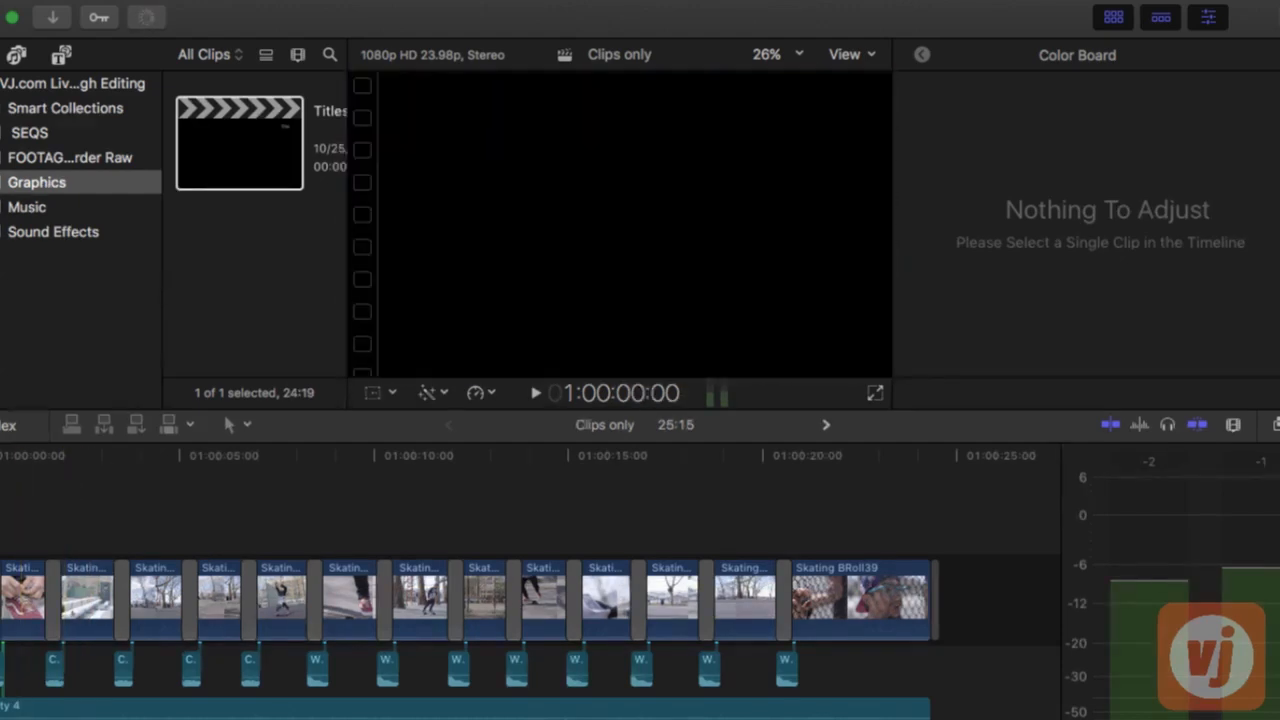
pyautogui.click(242, 600)
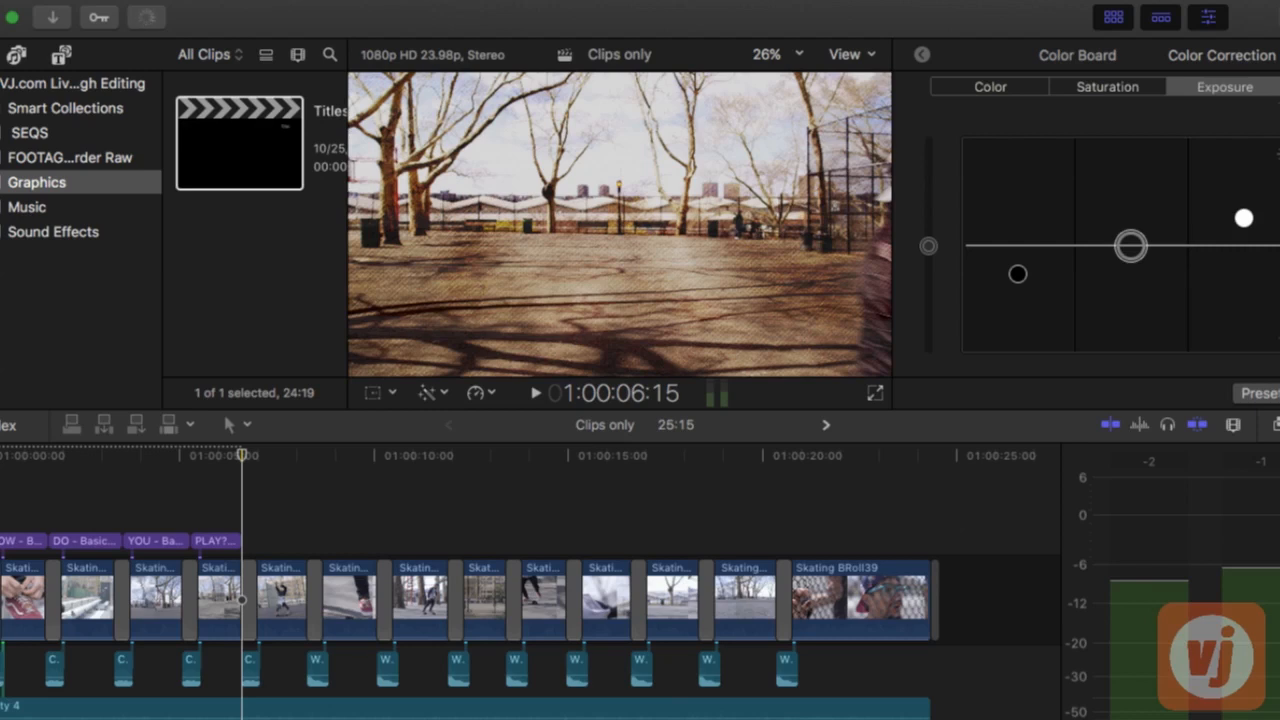
# Play back the opening of the sequence to check the timing of the HOW, DO, YOU and PLAY? titles
pyautogui.press('Home')
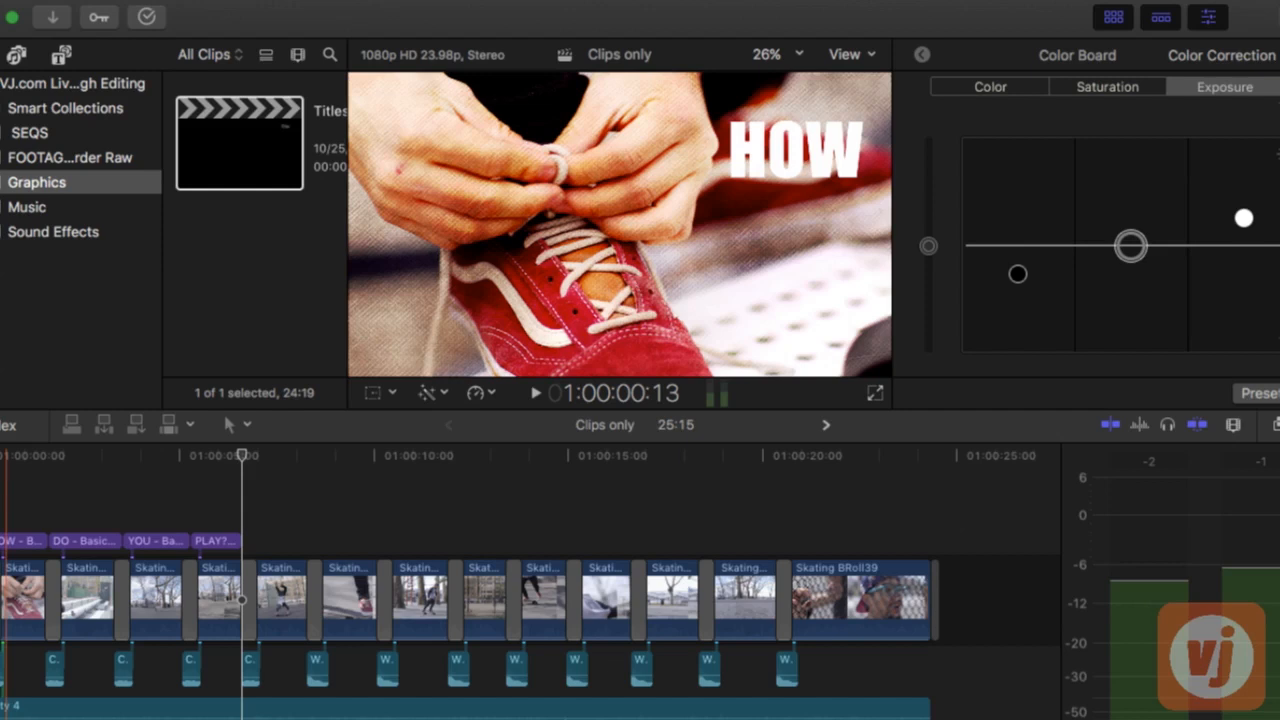
pyautogui.press('Home')
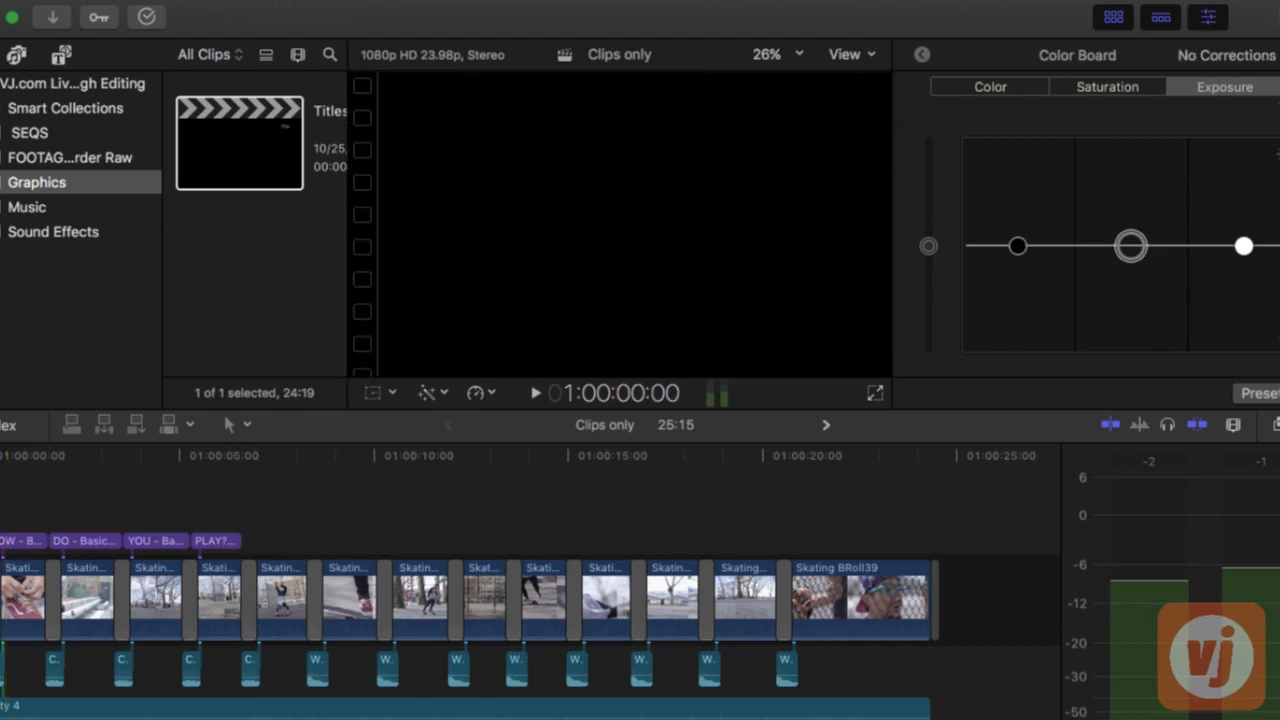
pyautogui.press('space')
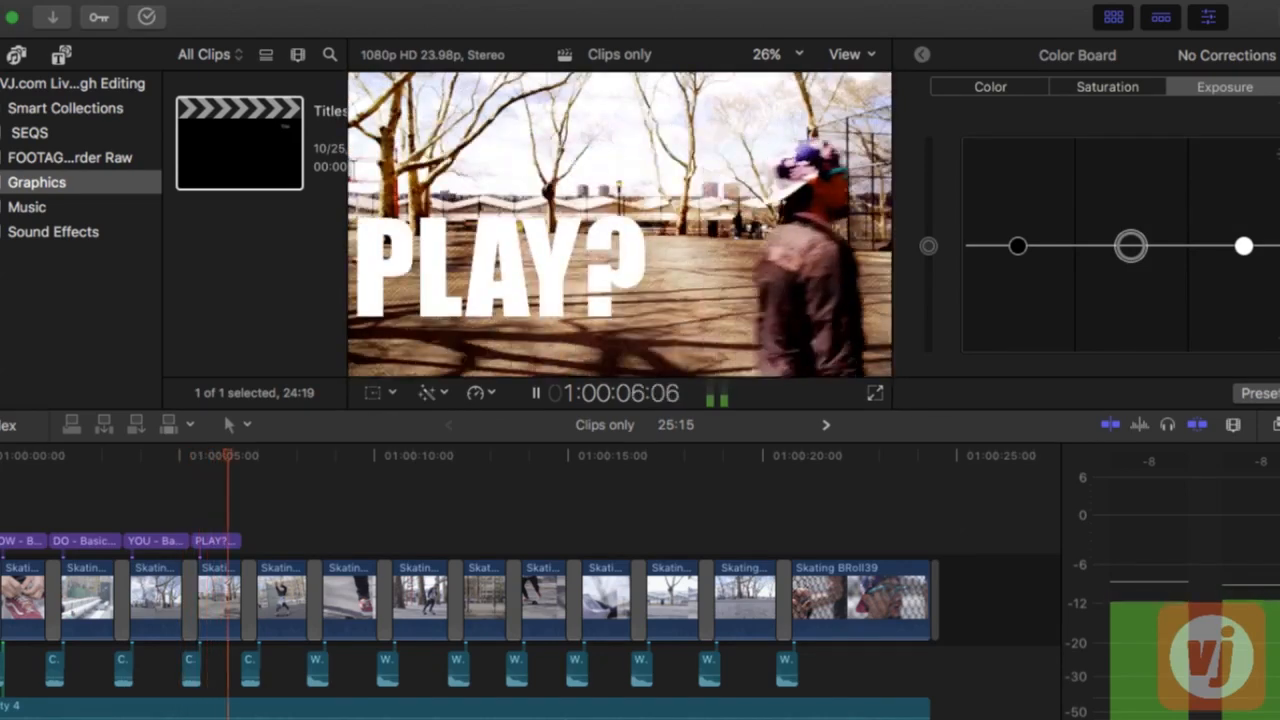
pyautogui.press('space')
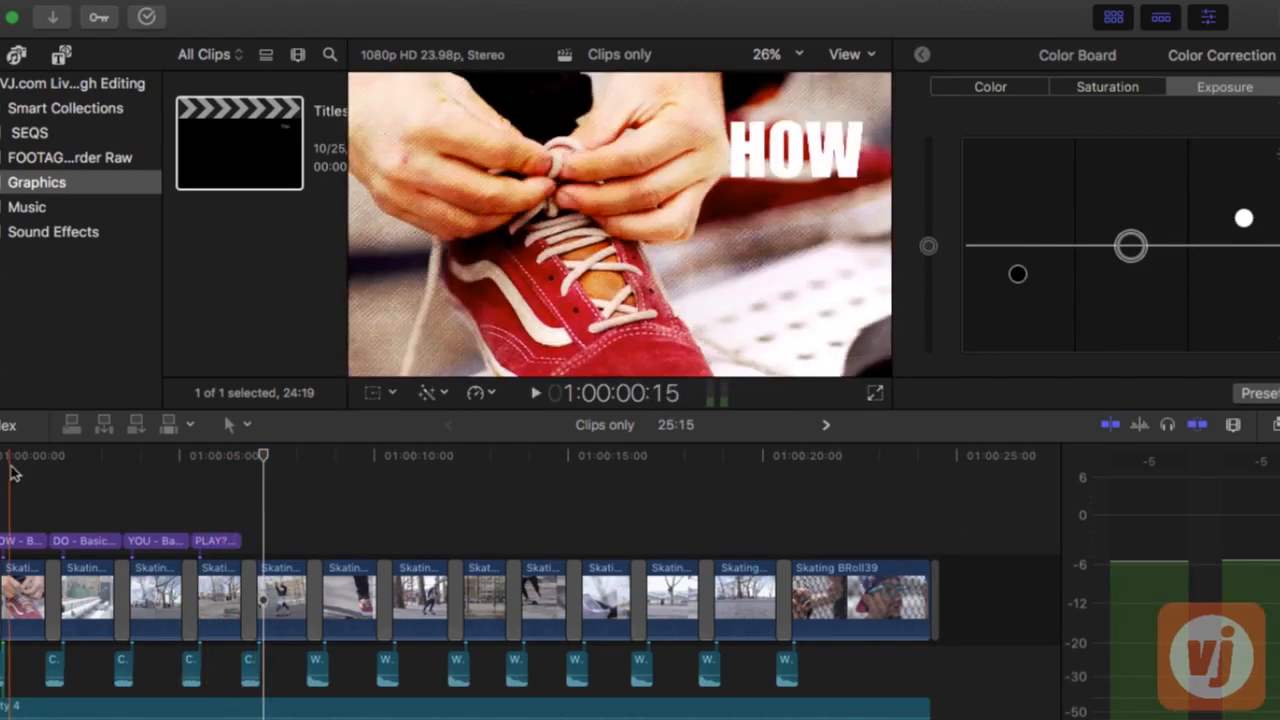
pyautogui.click(13, 458)
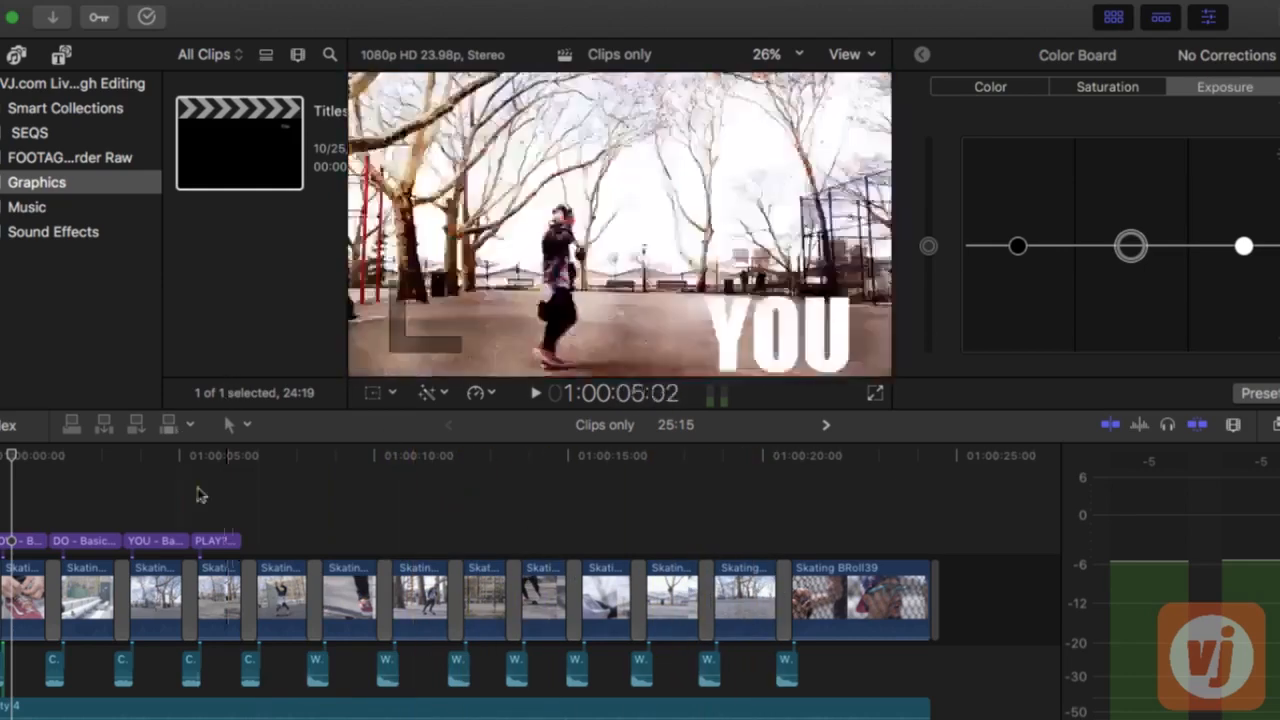
# Copy the #kickflip Energetic title from the Titles project and connect it to Clips only directly after the PLAY? title
pyautogui.click(828, 426)
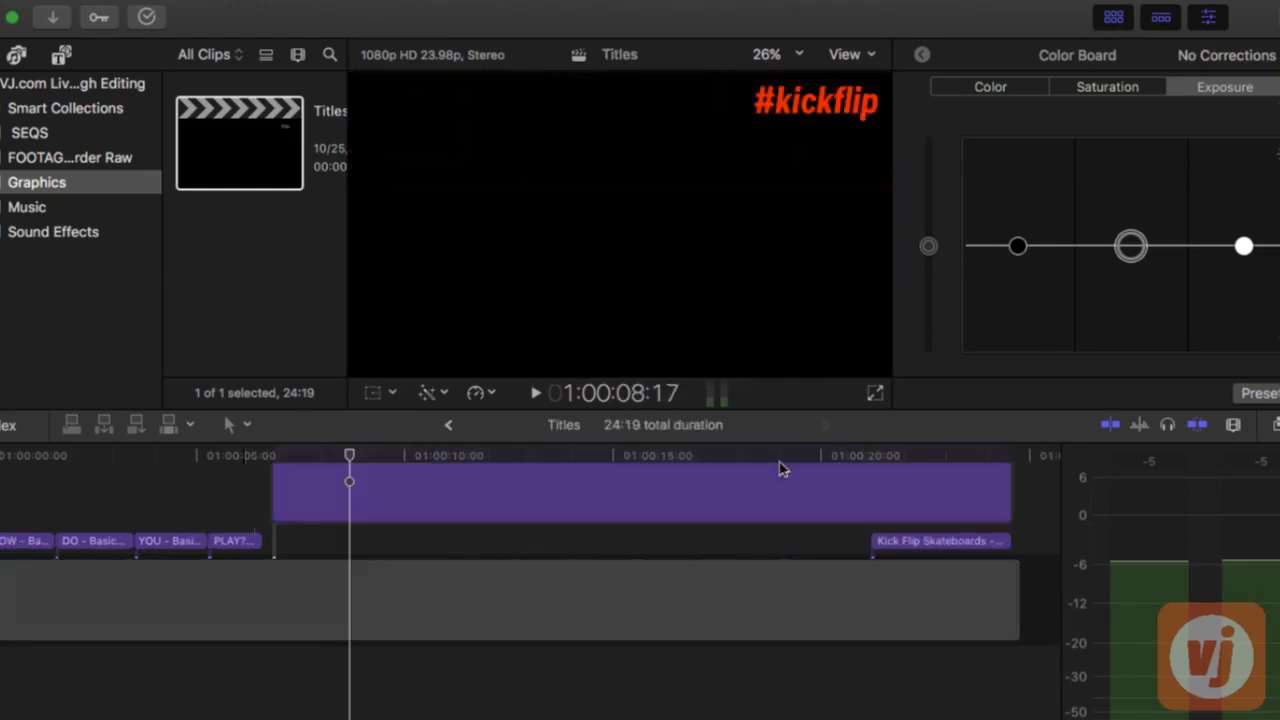
pyautogui.click(501, 501)
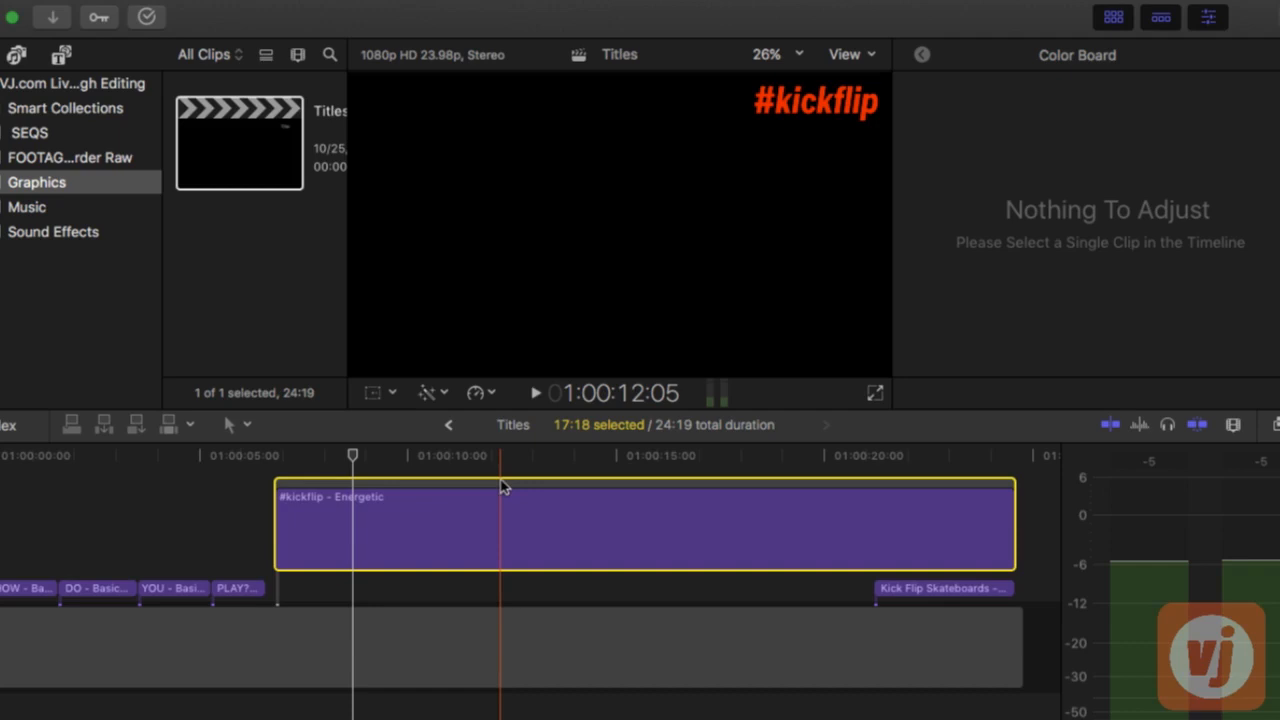
pyautogui.click(448, 424)
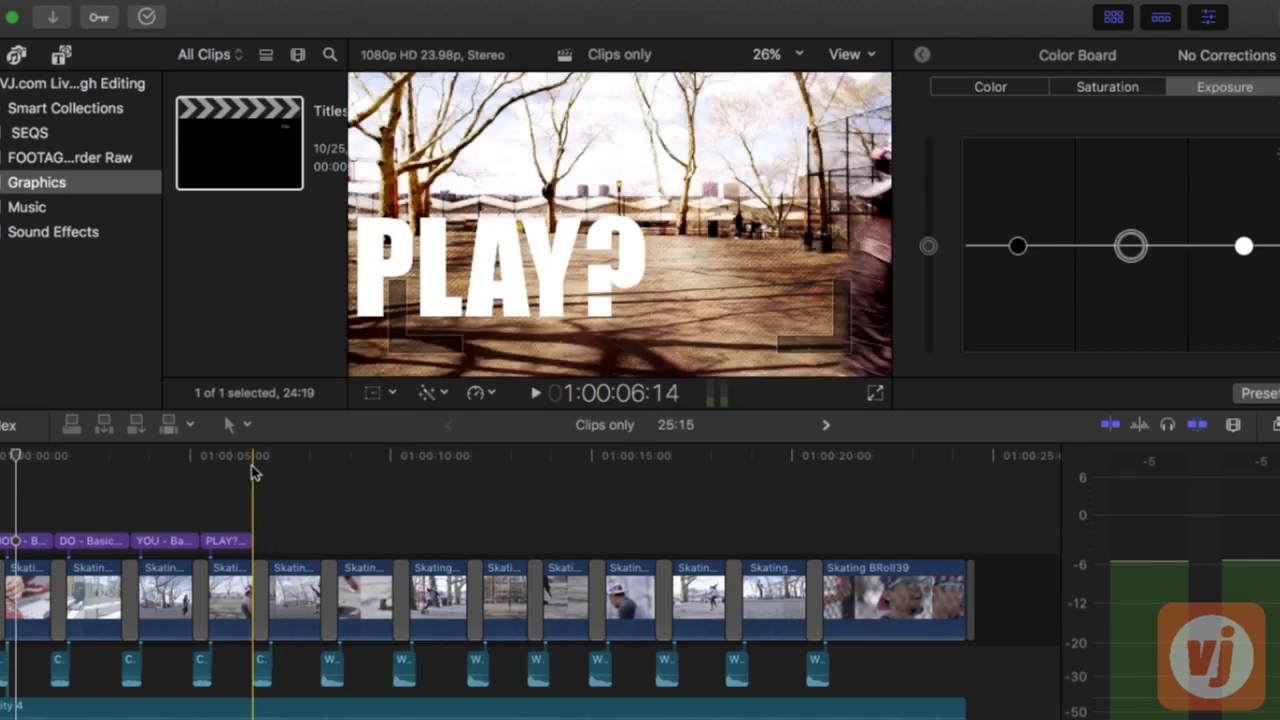
pyautogui.press('q')
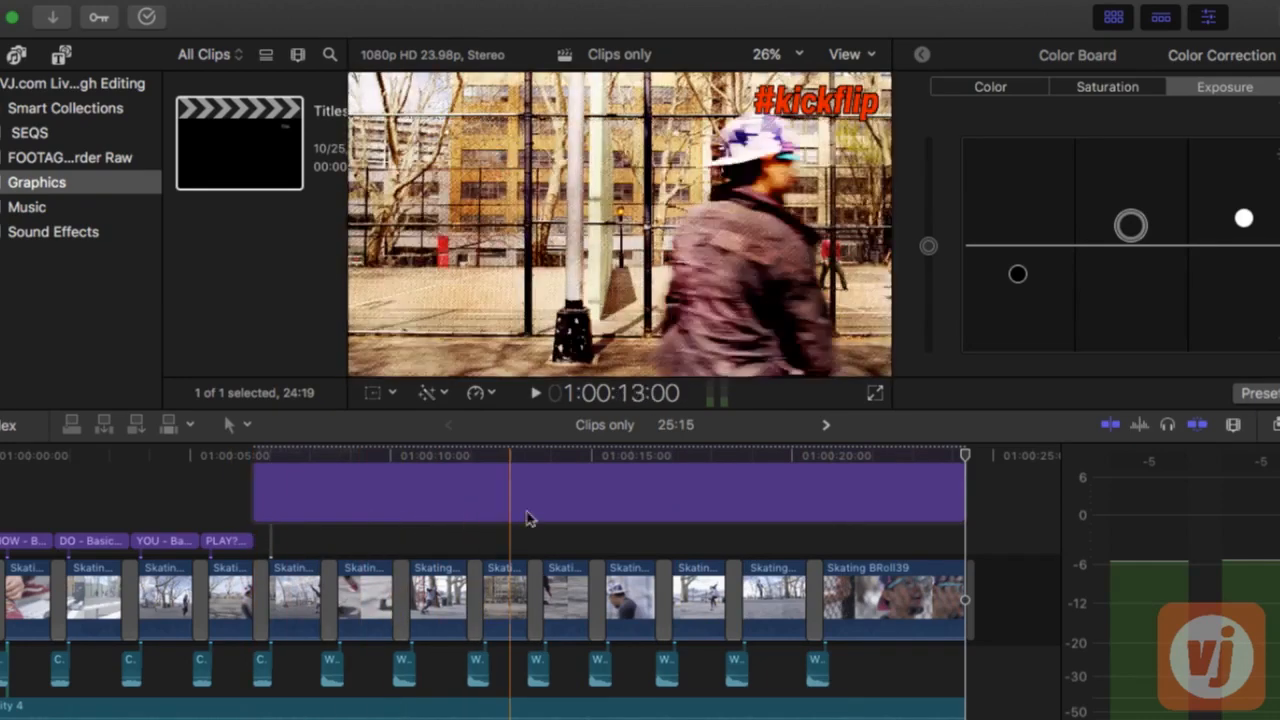
pyautogui.press('space')
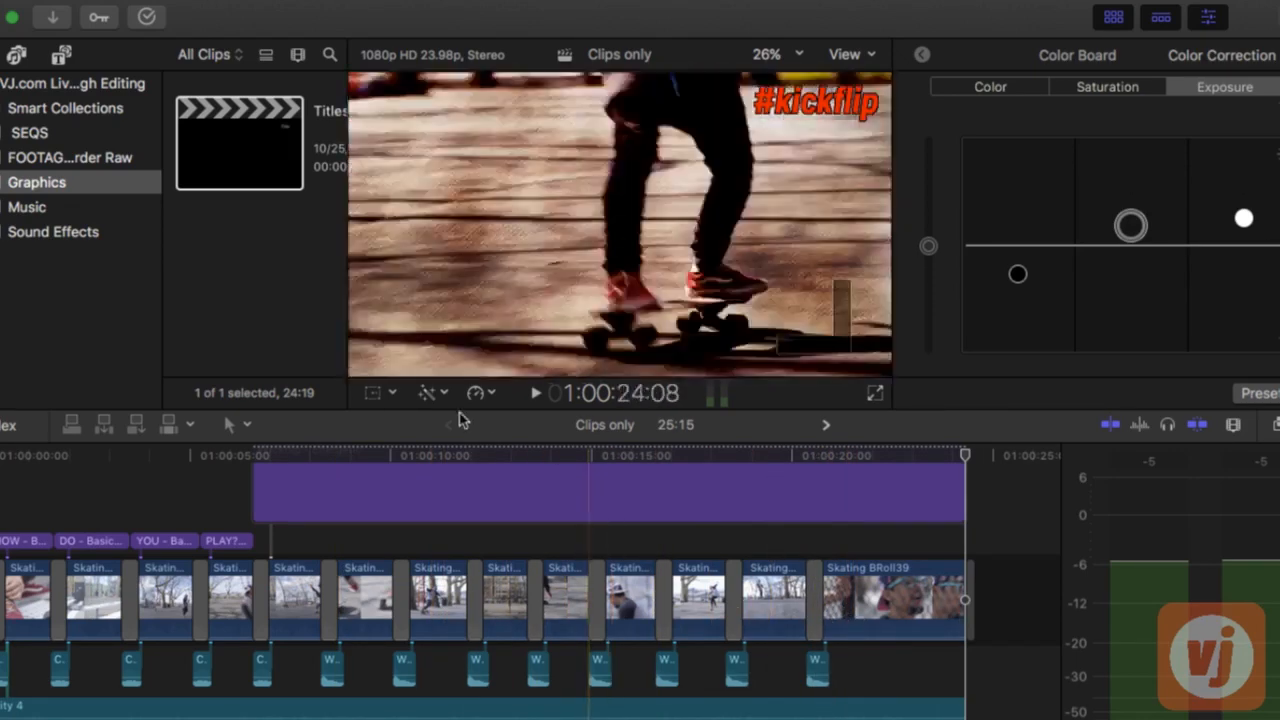
# Copy the Kick Flip Skateboards title from the Titles project and return to the Clips only sequence
pyautogui.click(826, 424)
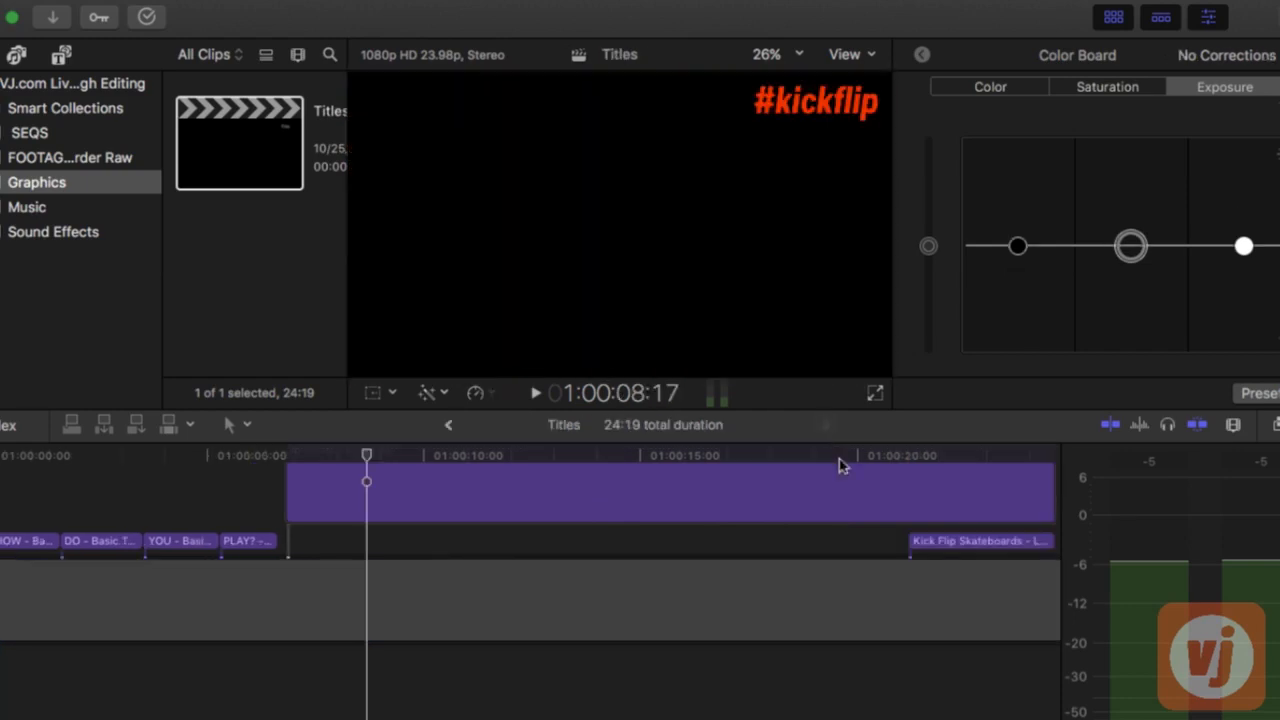
pyautogui.click(940, 545)
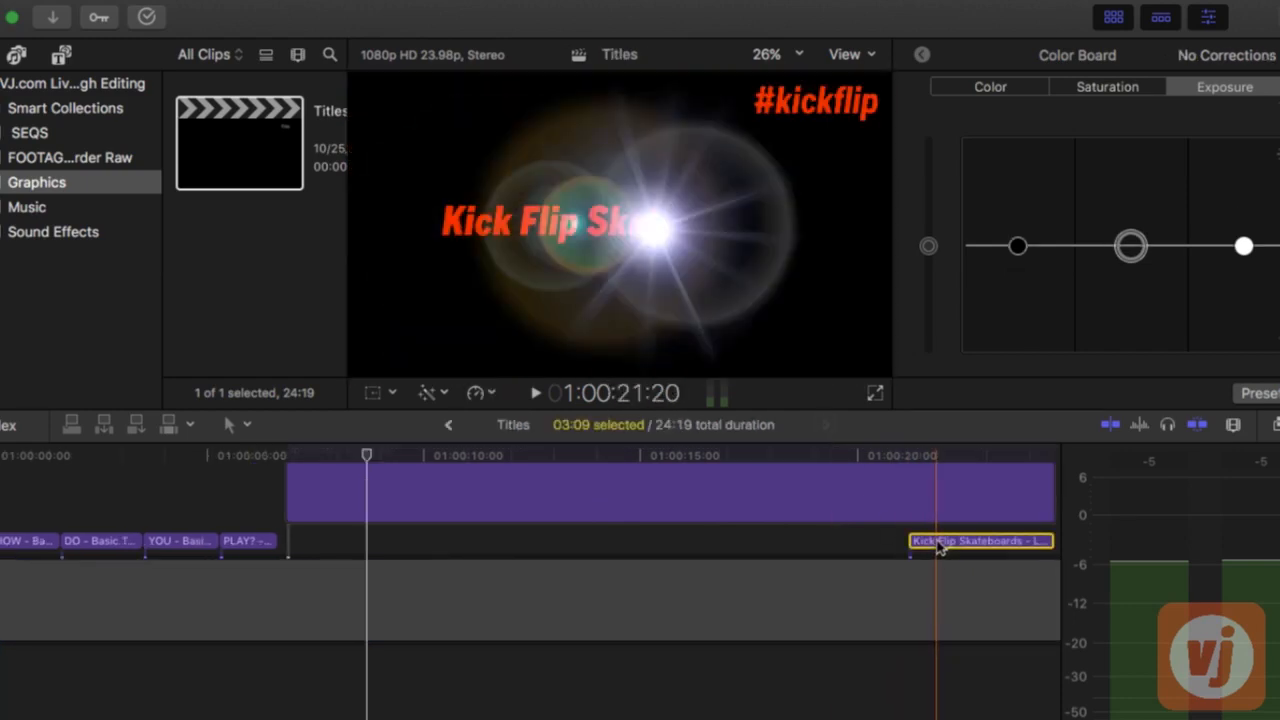
pyautogui.click(450, 428)
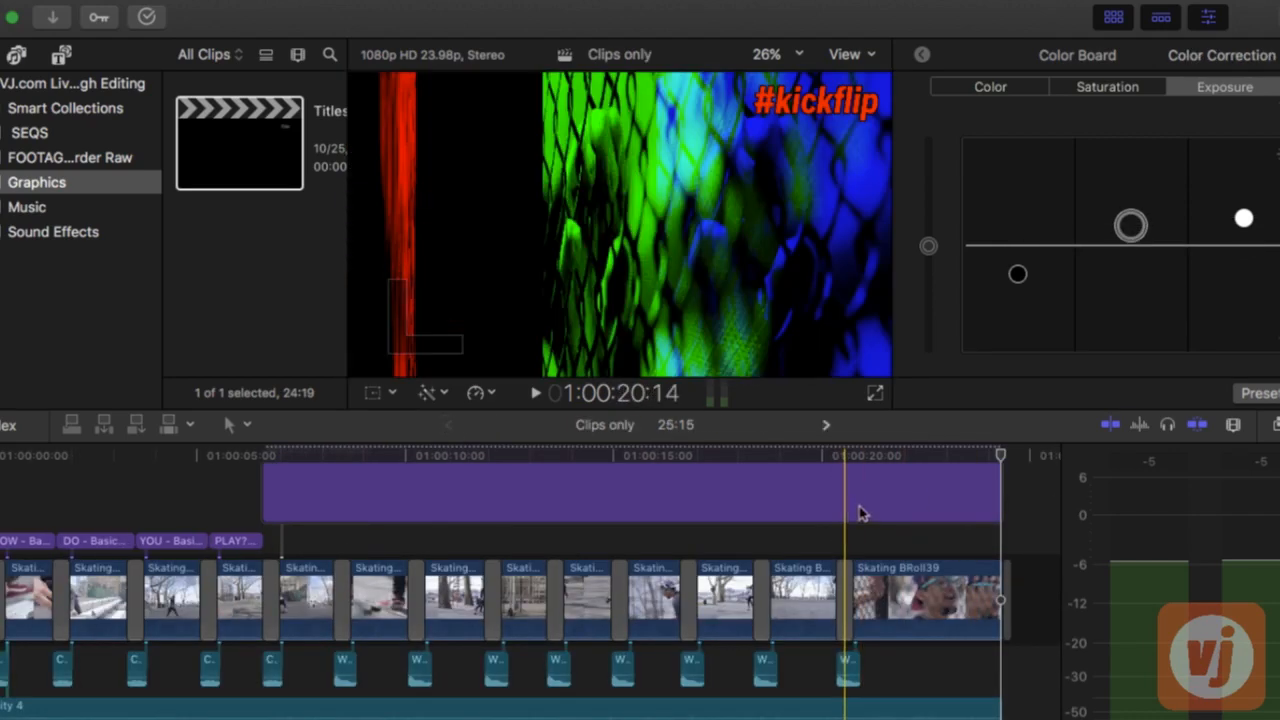
# Play through the transition into Skating BRoll39 to find the spot, and paste the Kick Flip Skateboards title at 01:00:21:06
pyautogui.click(819, 458)
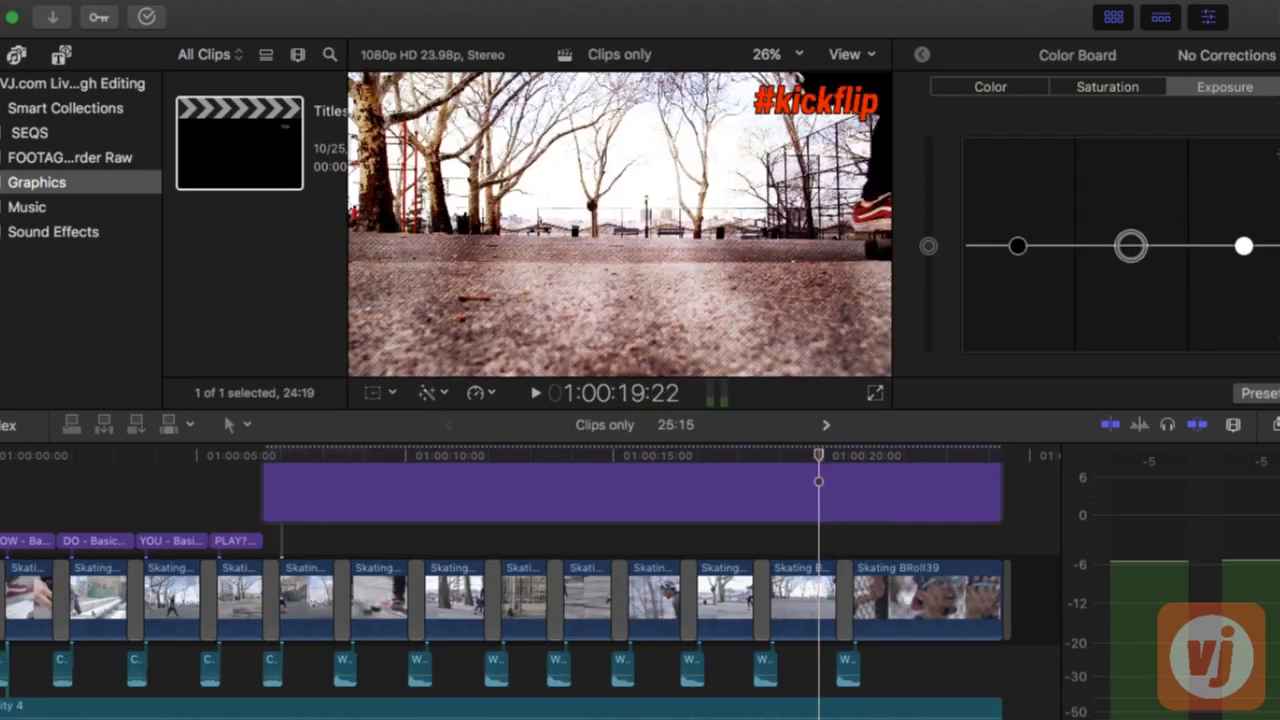
pyautogui.click(788, 459)
pyautogui.press('space')
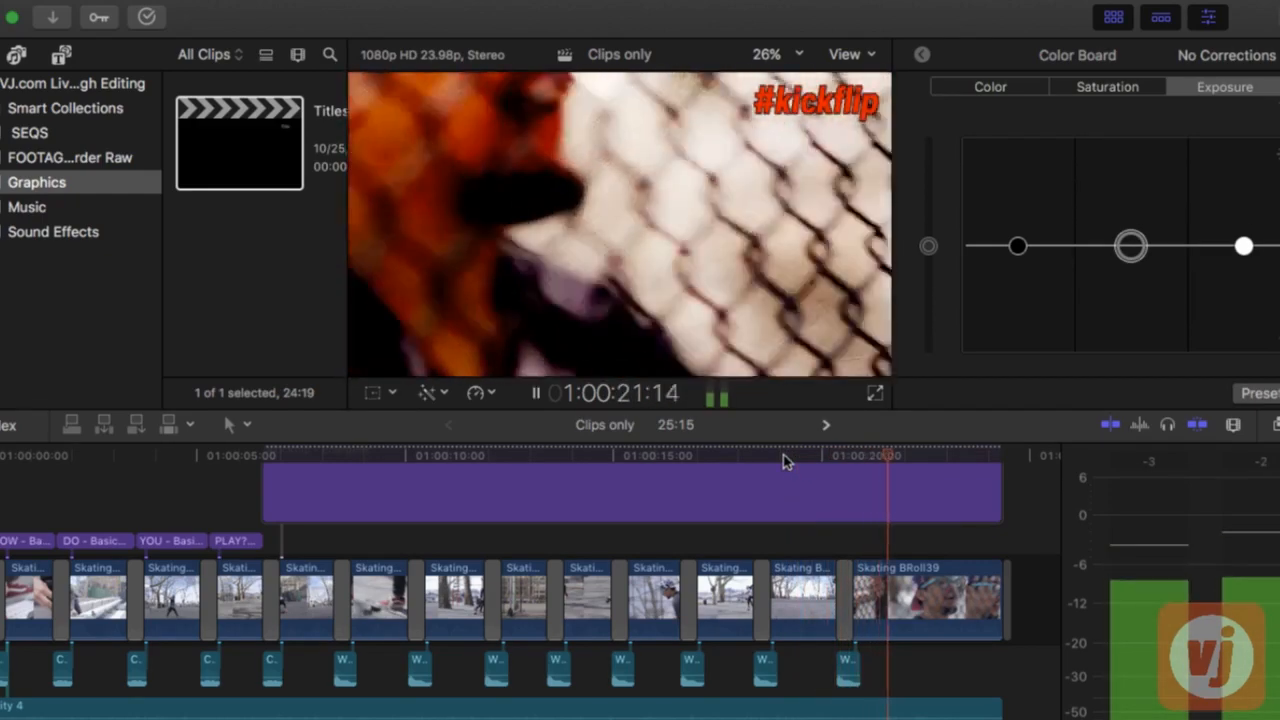
pyautogui.press('space')
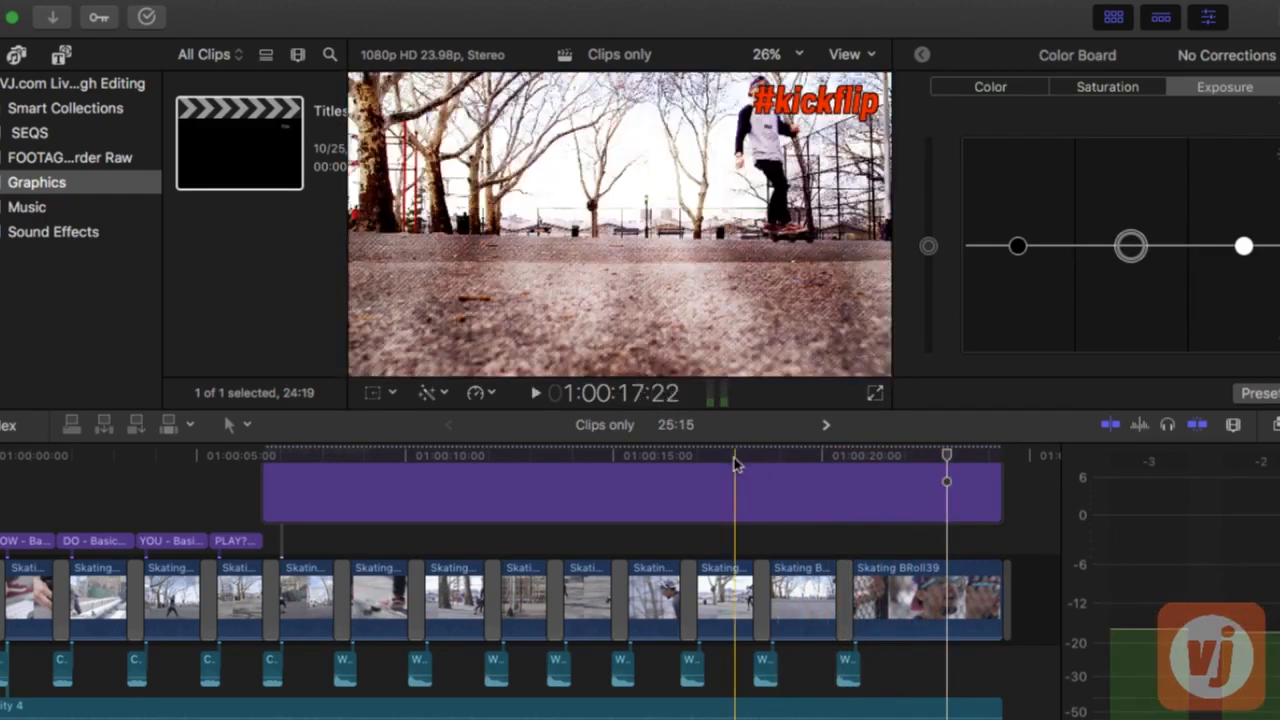
pyautogui.click(728, 456)
pyautogui.press('space')
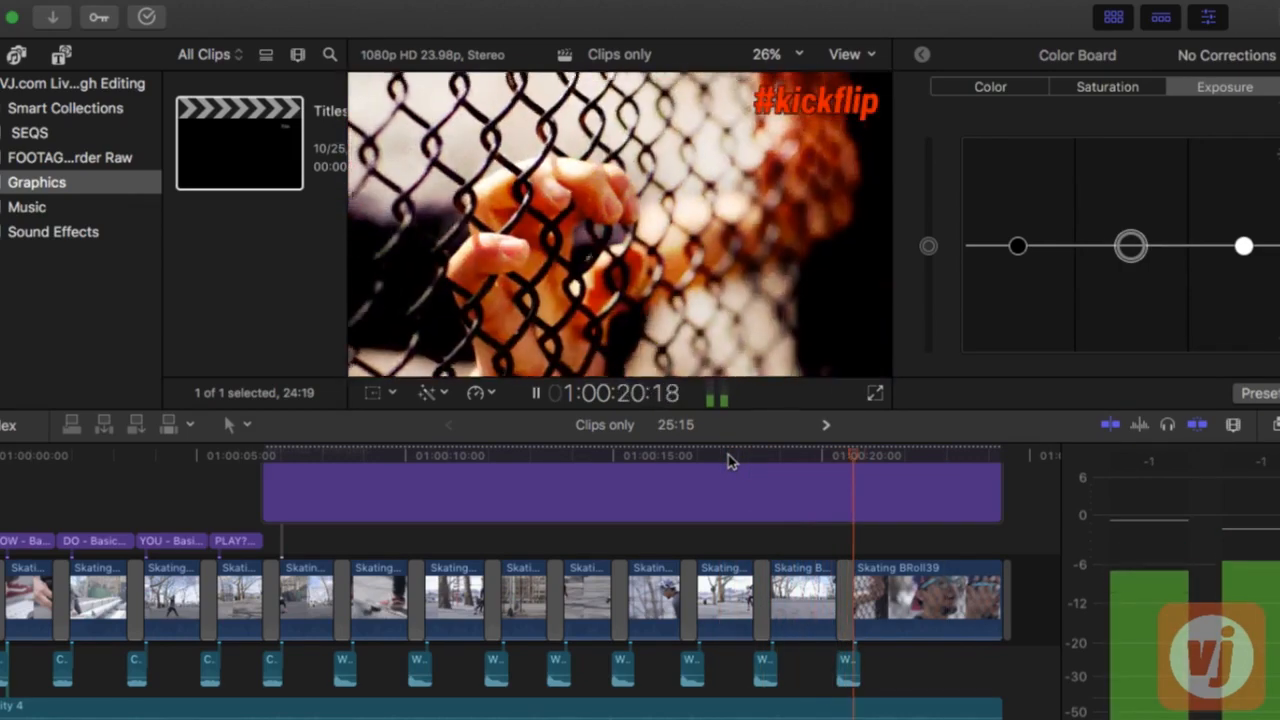
pyautogui.press('space')
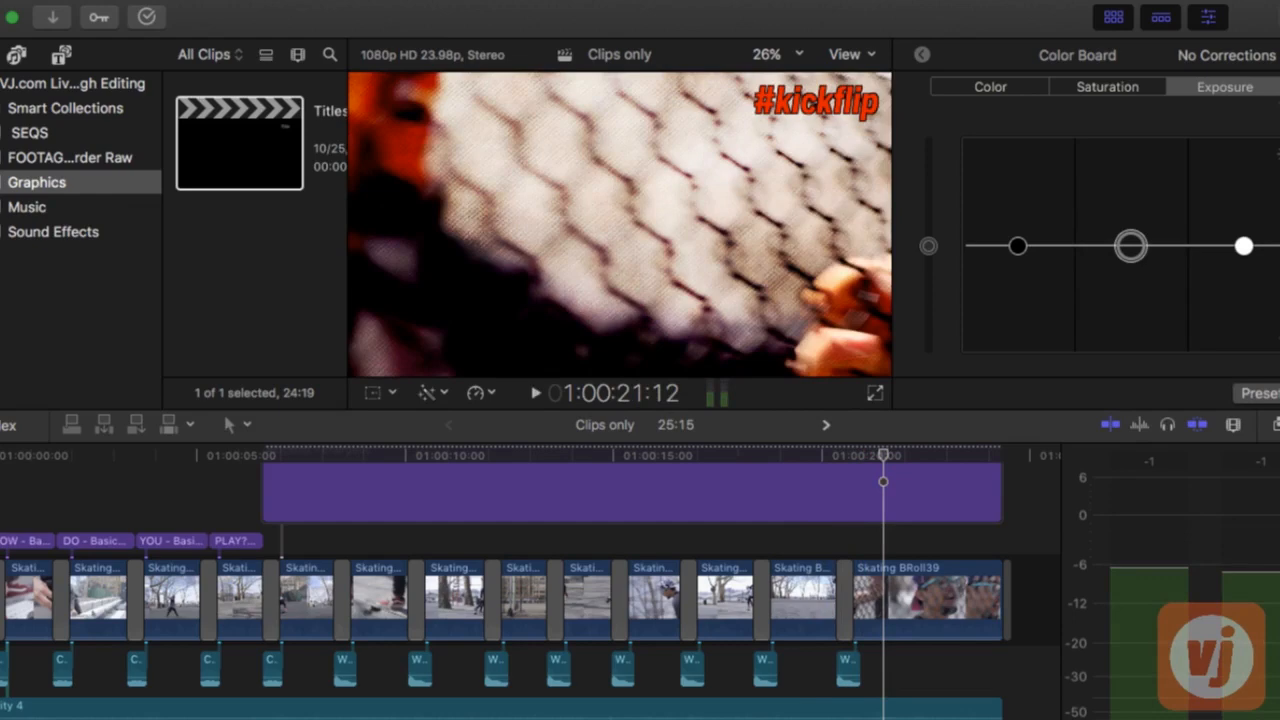
pyautogui.press('Left')
pyautogui.press('Left')
pyautogui.press('Left')
pyautogui.press('Left')
pyautogui.press('Left')
pyautogui.press('Left')
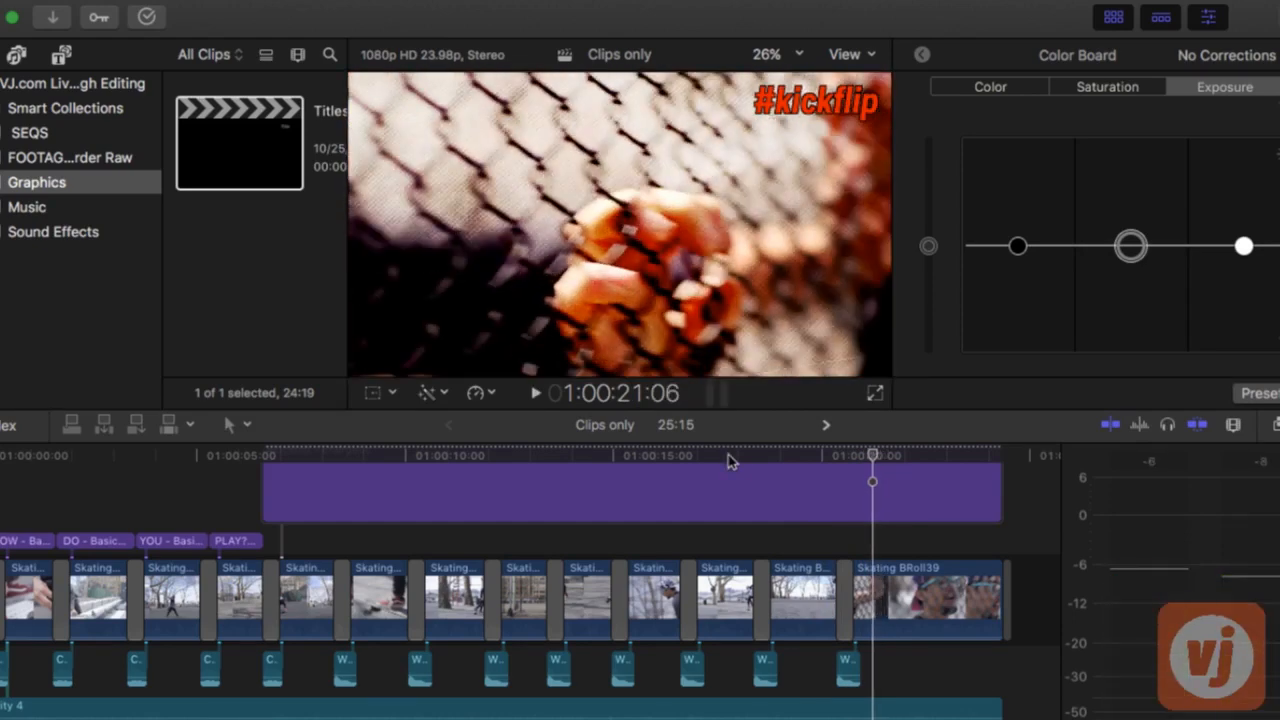
pyautogui.press('End')
# Play back the Kick Flip Skateboards title, and move it slightly earlier so it ends near the end of the #kickflip title
pyautogui.click(811, 467)
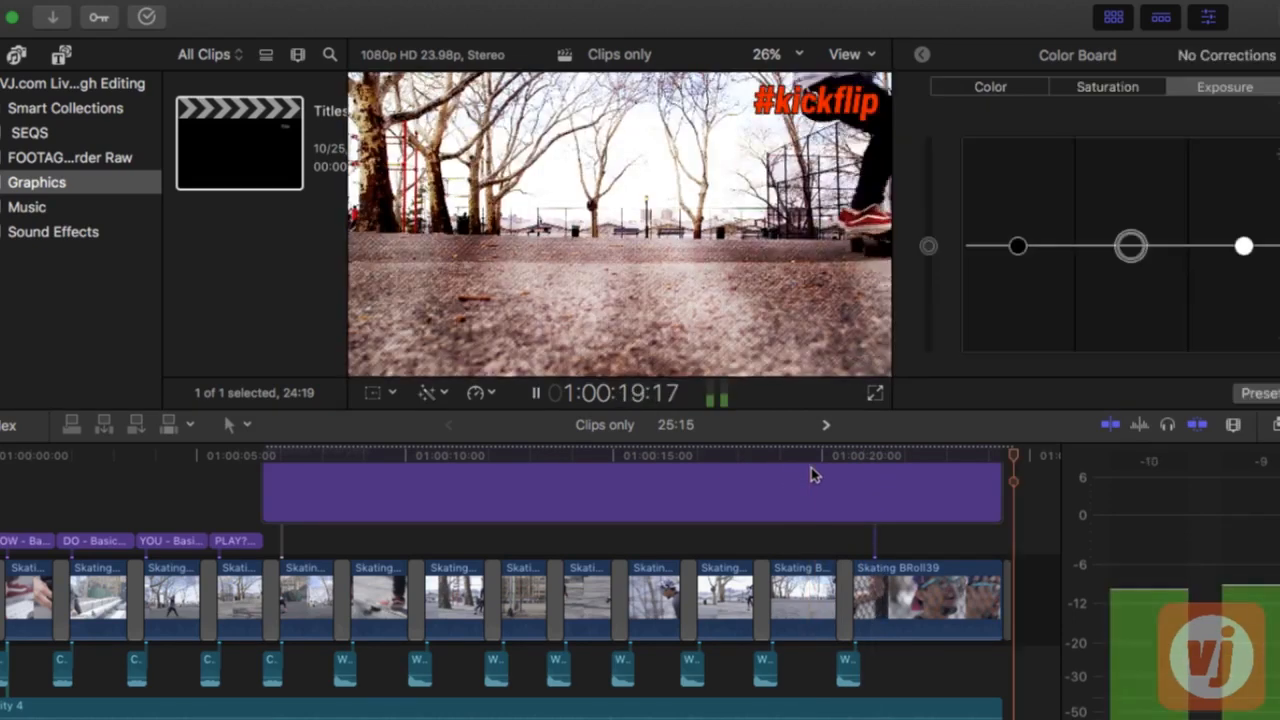
pyautogui.press('space')
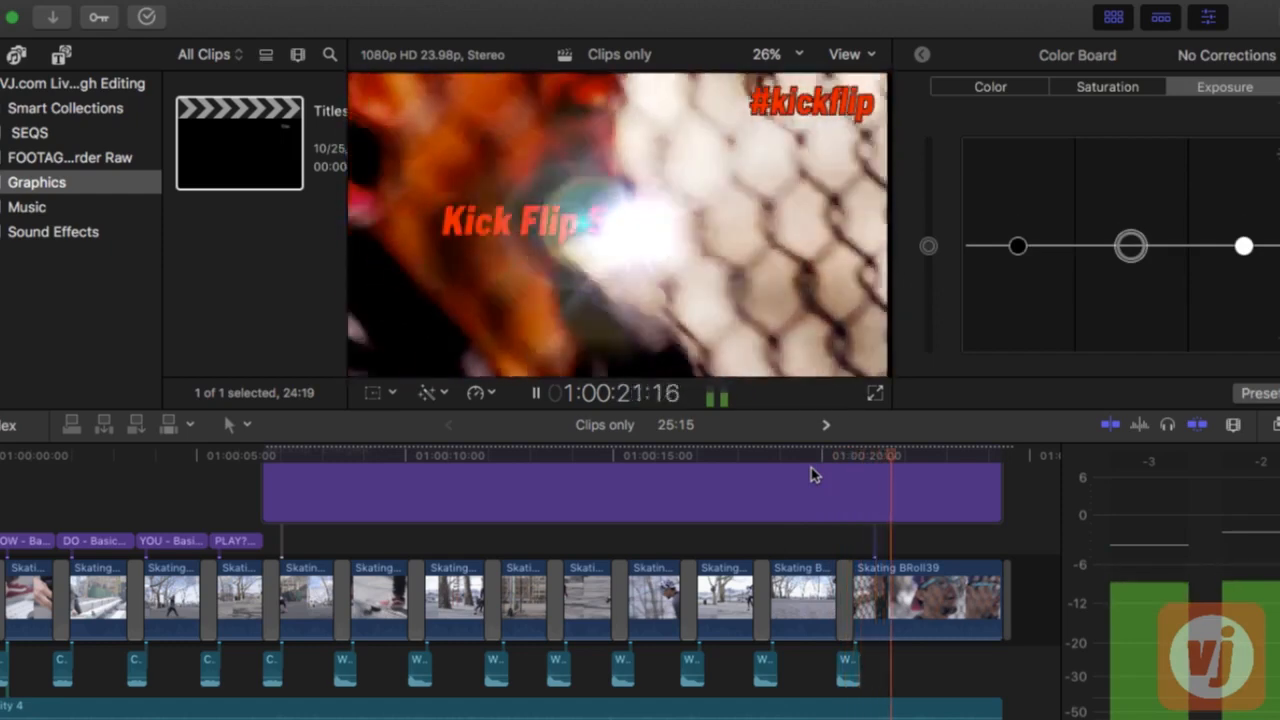
pyautogui.press('space')
pyautogui.scroll(3, 928, 500)
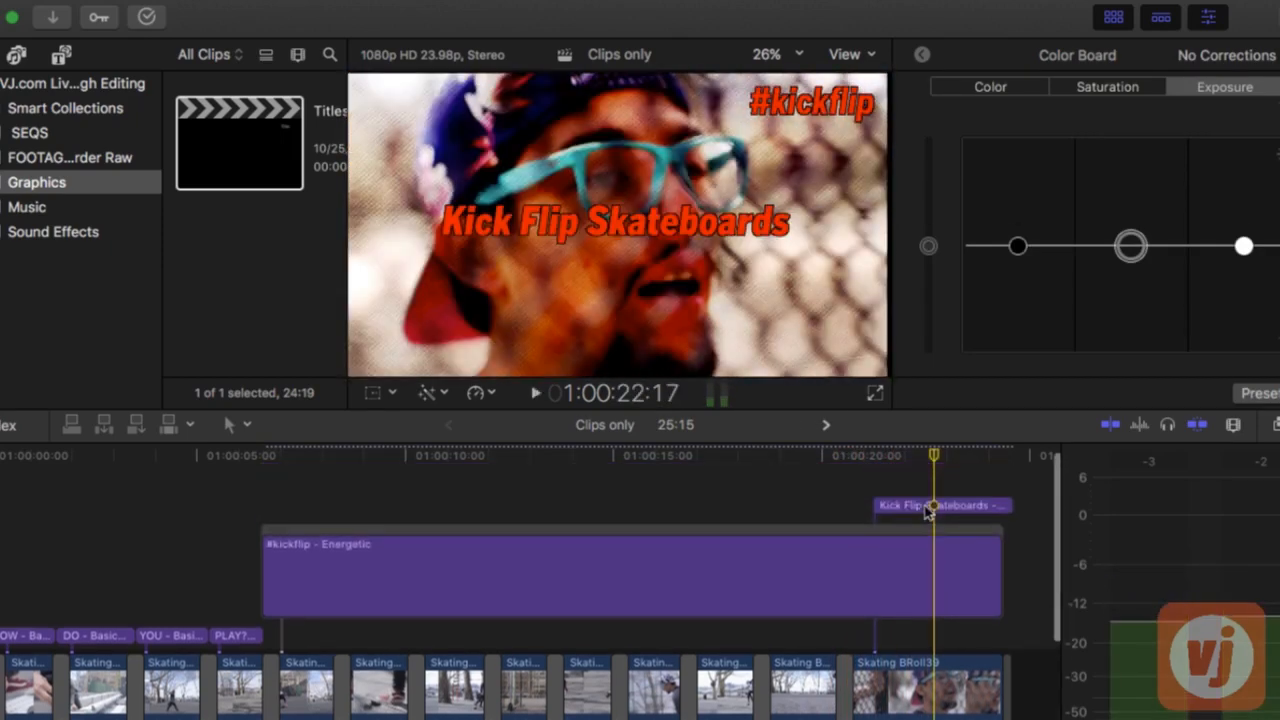
pyautogui.click(927, 507)
pyautogui.moveTo(928, 510); pyautogui.dragTo(916, 510)
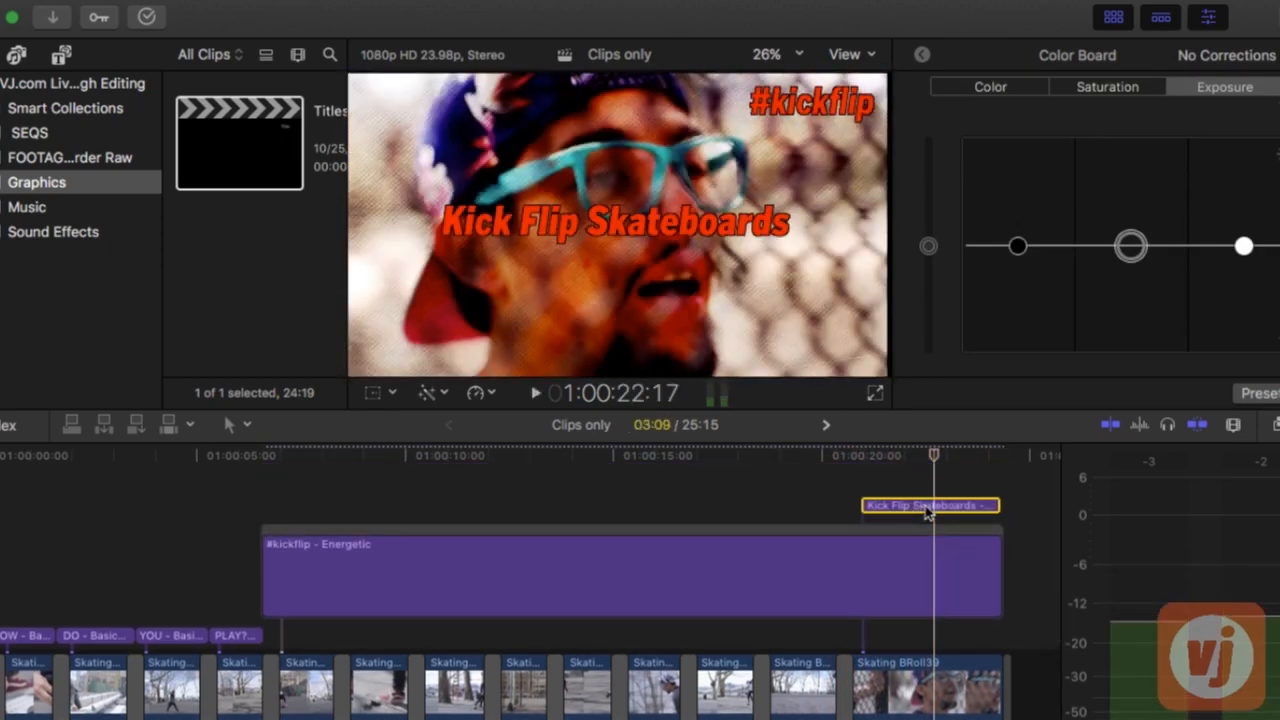
# Play back the end of the sequence to check how the moved Kick Flip Skateboards title enters over Skating BRoll39
pyautogui.press('space')
pyautogui.click(819, 458)
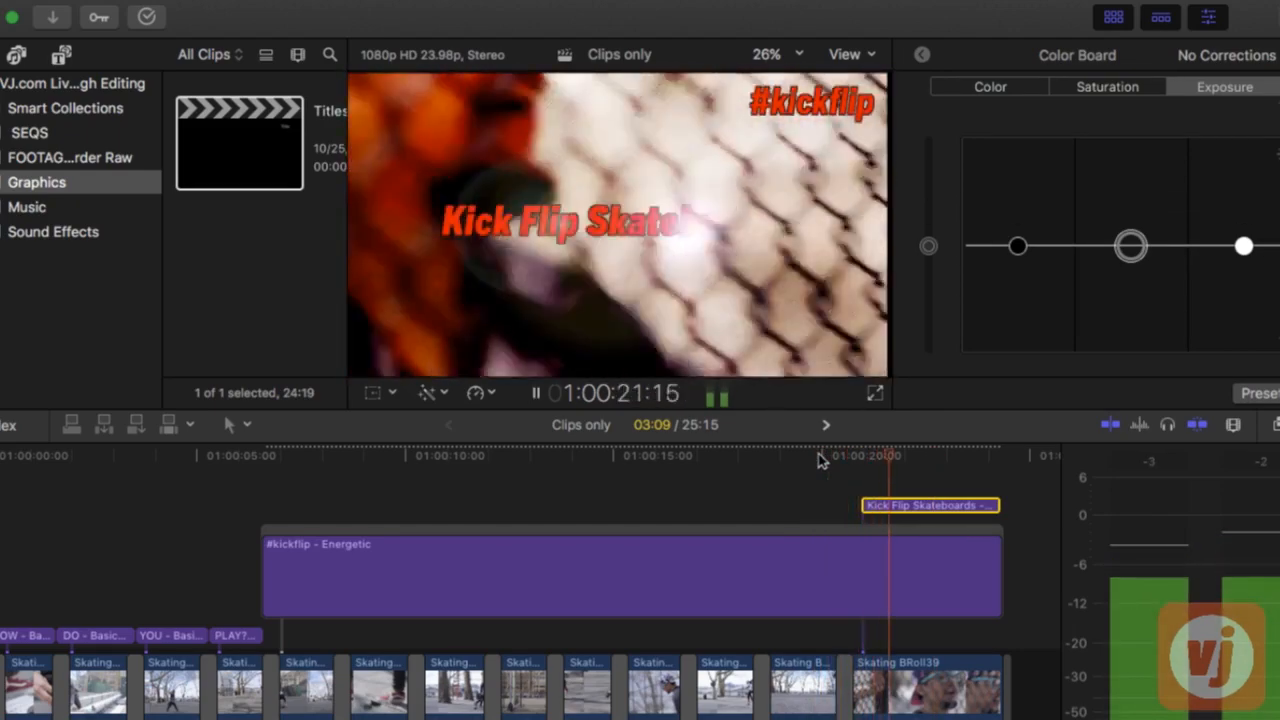
pyautogui.press('space')
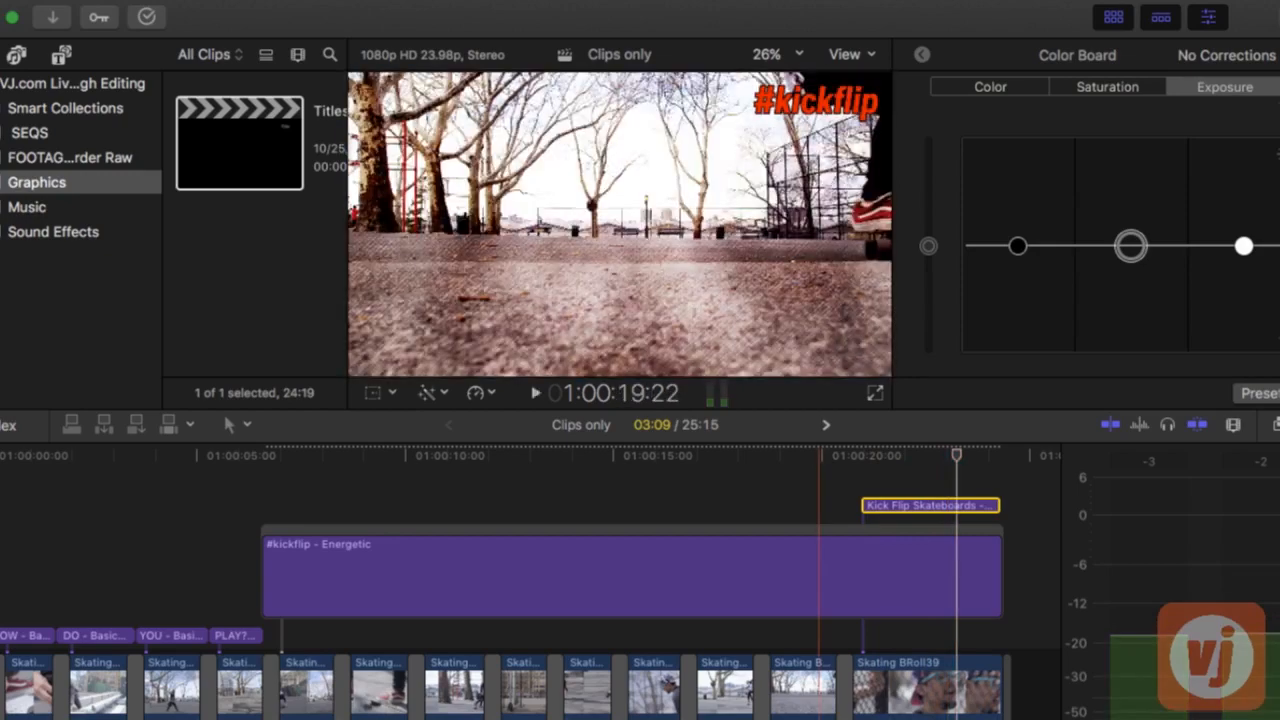
# Nudge the Kick Flip Skateboards title slightly later and play back its entrance to check the timing
pyautogui.press('space')
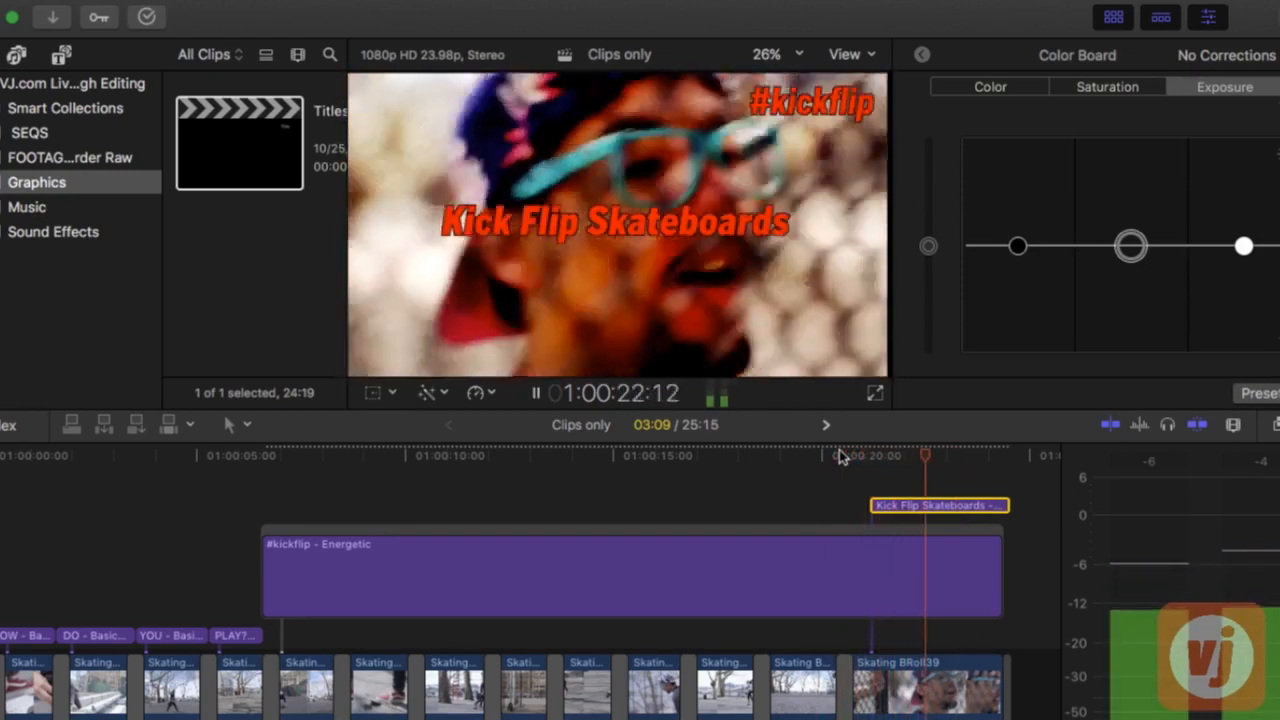
pyautogui.press('space')
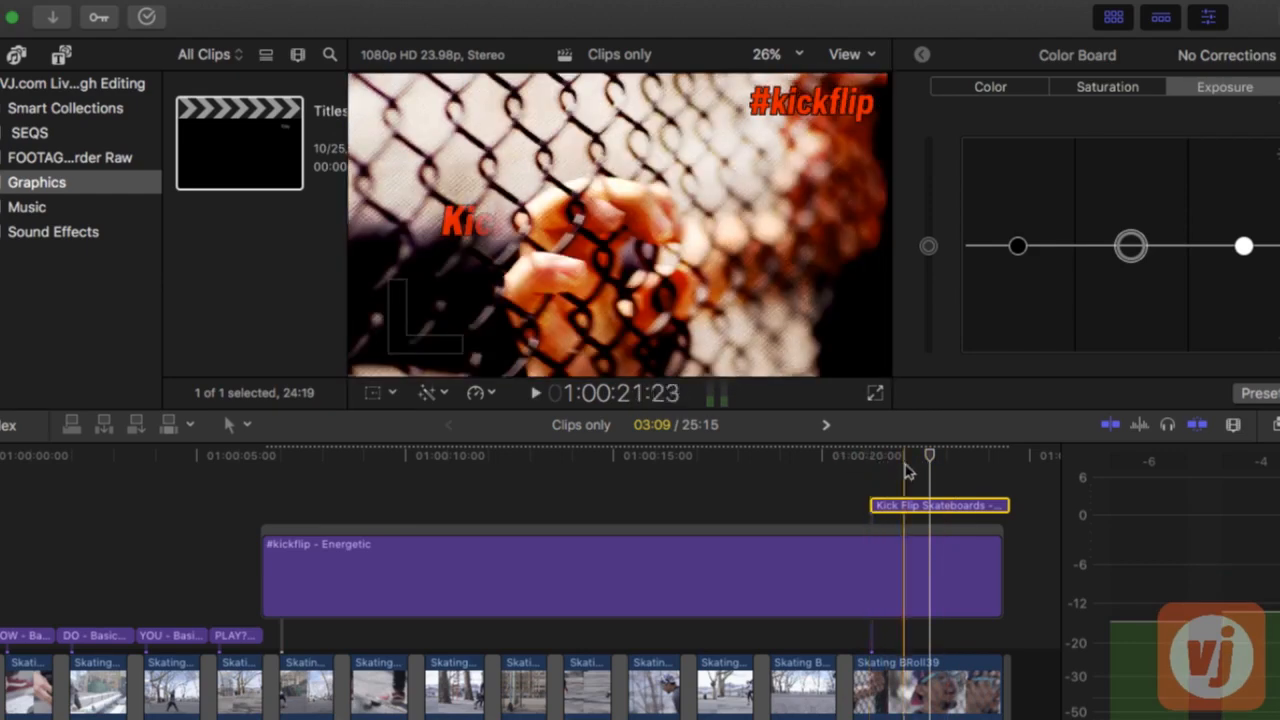
pyautogui.press('space')
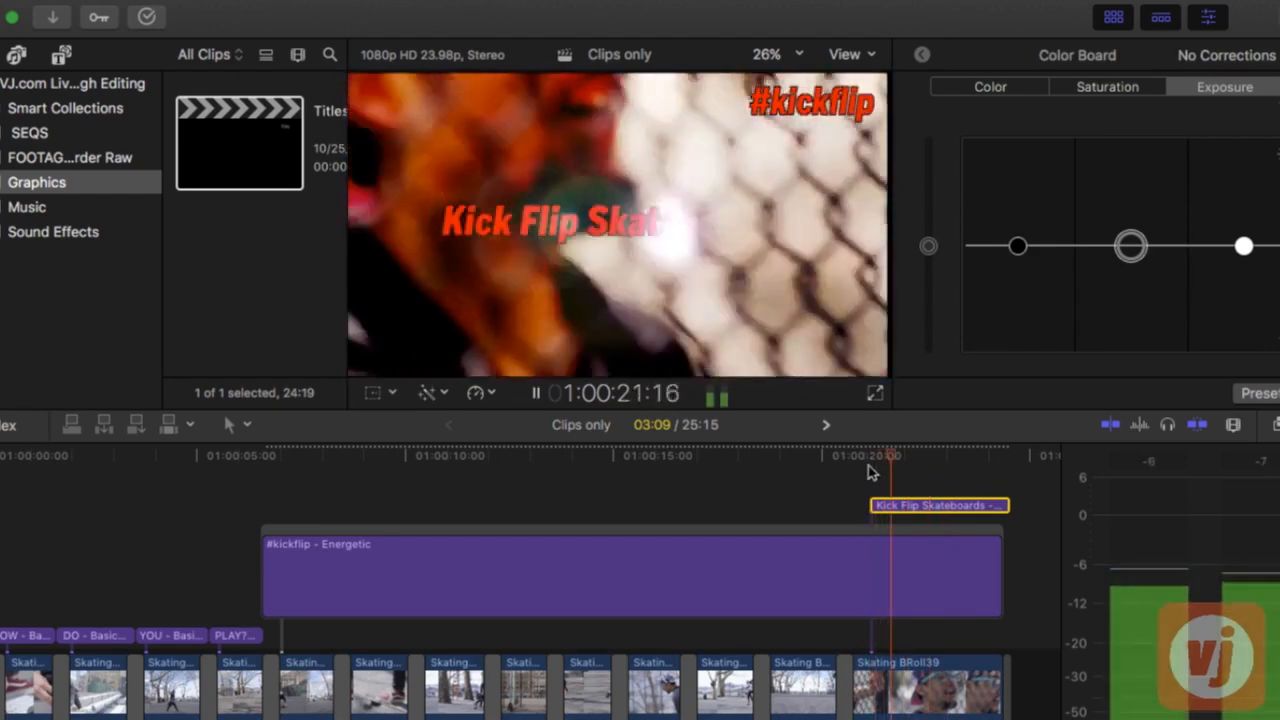
pyautogui.press('space')
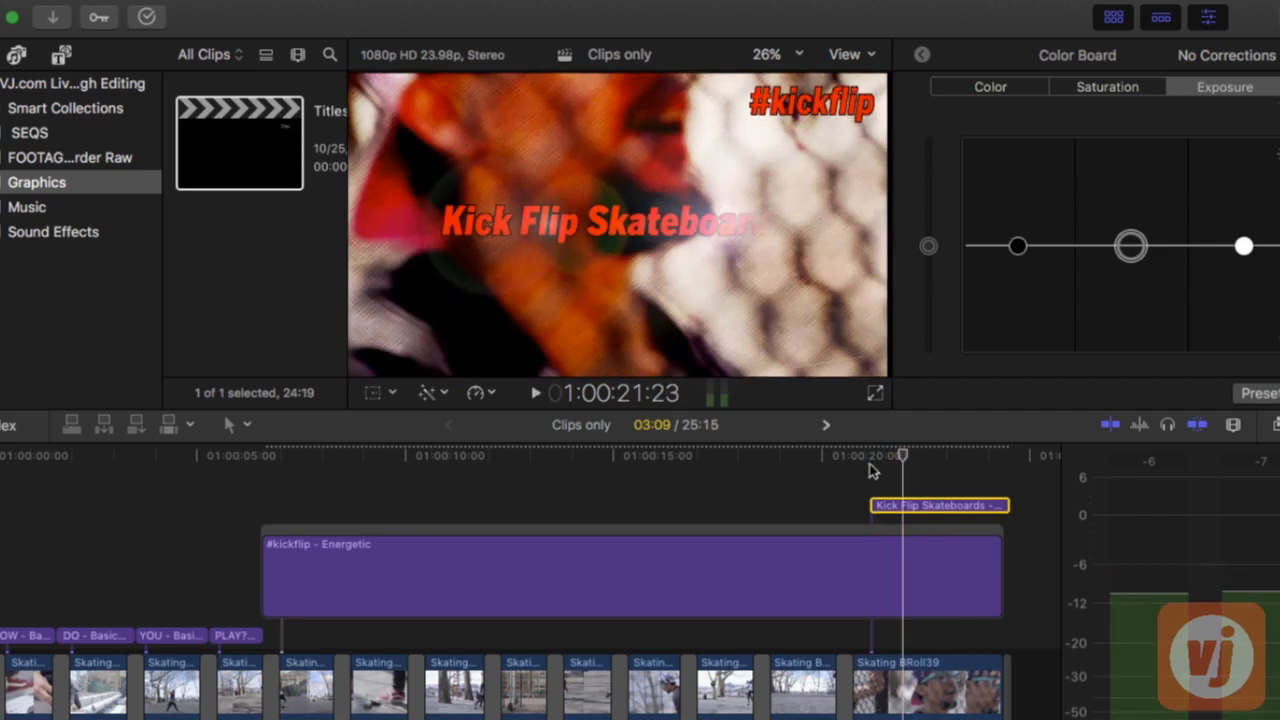
# Add the Whoosh 01 sound effect below Skating BRoll39 at the start of the Kick Flip Skateboards title, and lower its volume
pyautogui.click(62, 233)
pyautogui.scroll(-5, 225, 235)
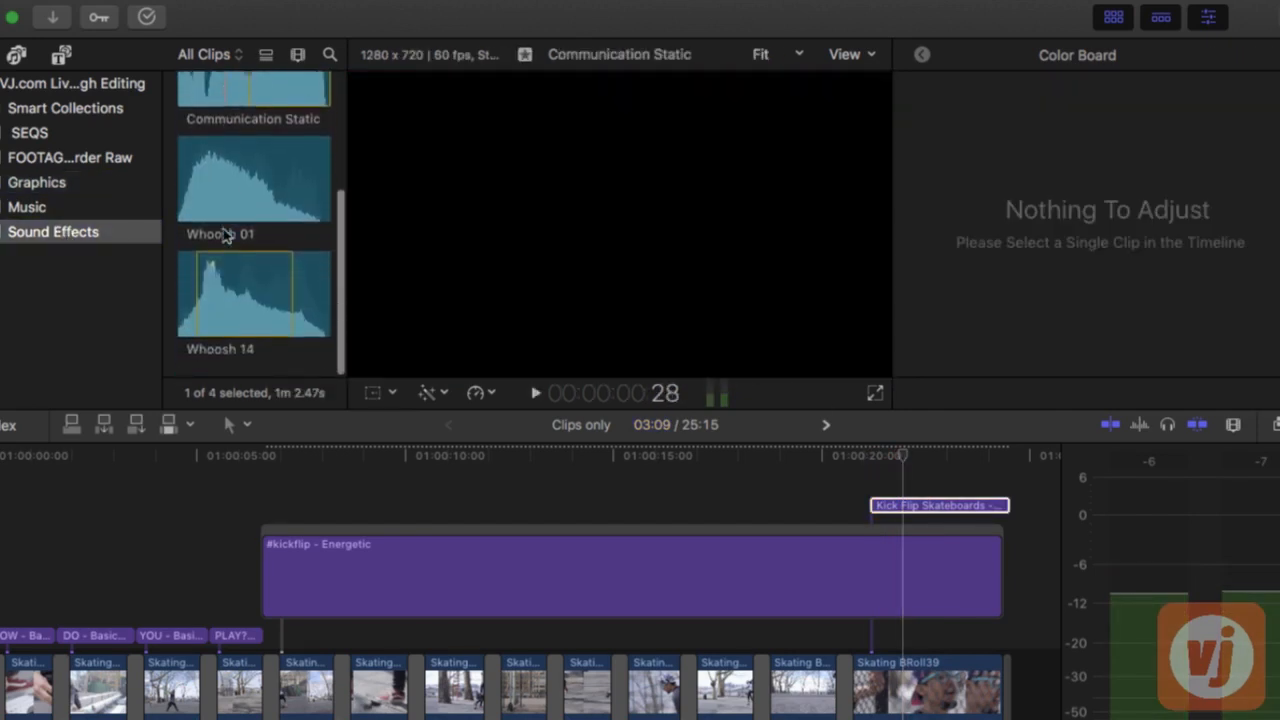
pyautogui.click(231, 195)
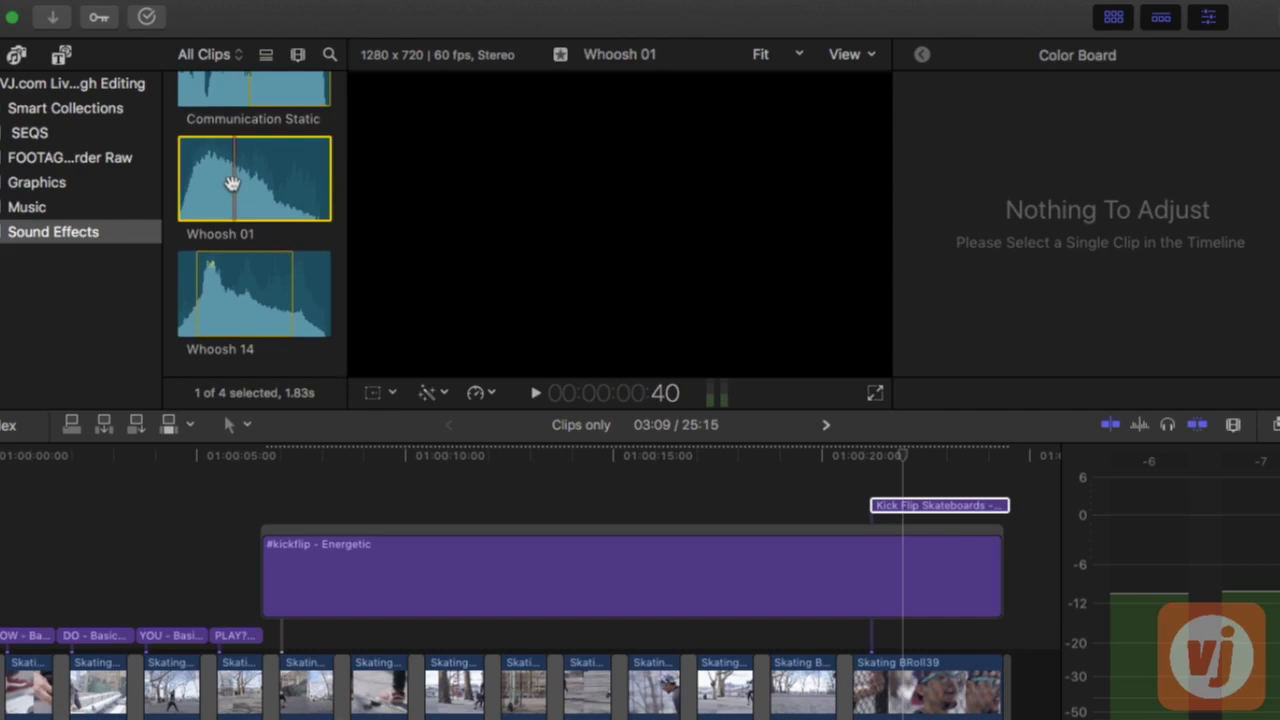
pyautogui.moveTo(231, 182); pyautogui.dragTo(876, 662)
pyautogui.scroll(-3, 875, 662)
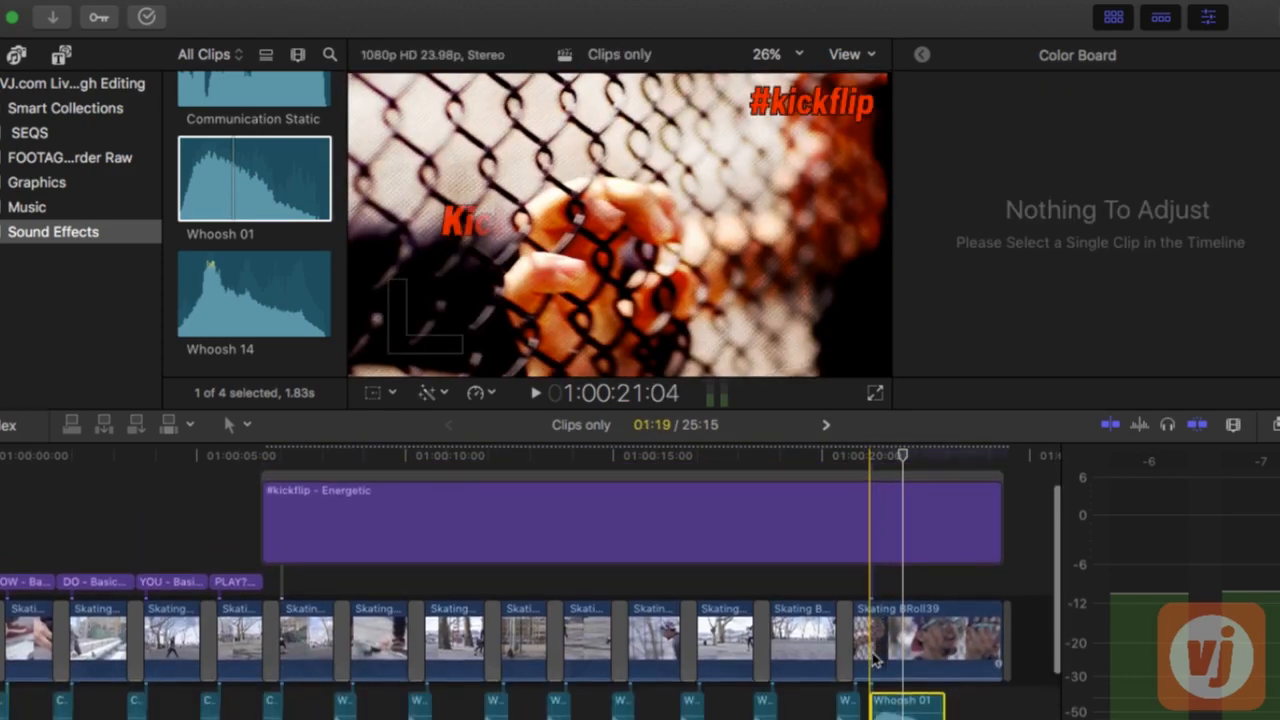
pyautogui.moveTo(896, 703); pyautogui.dragTo(896, 706)
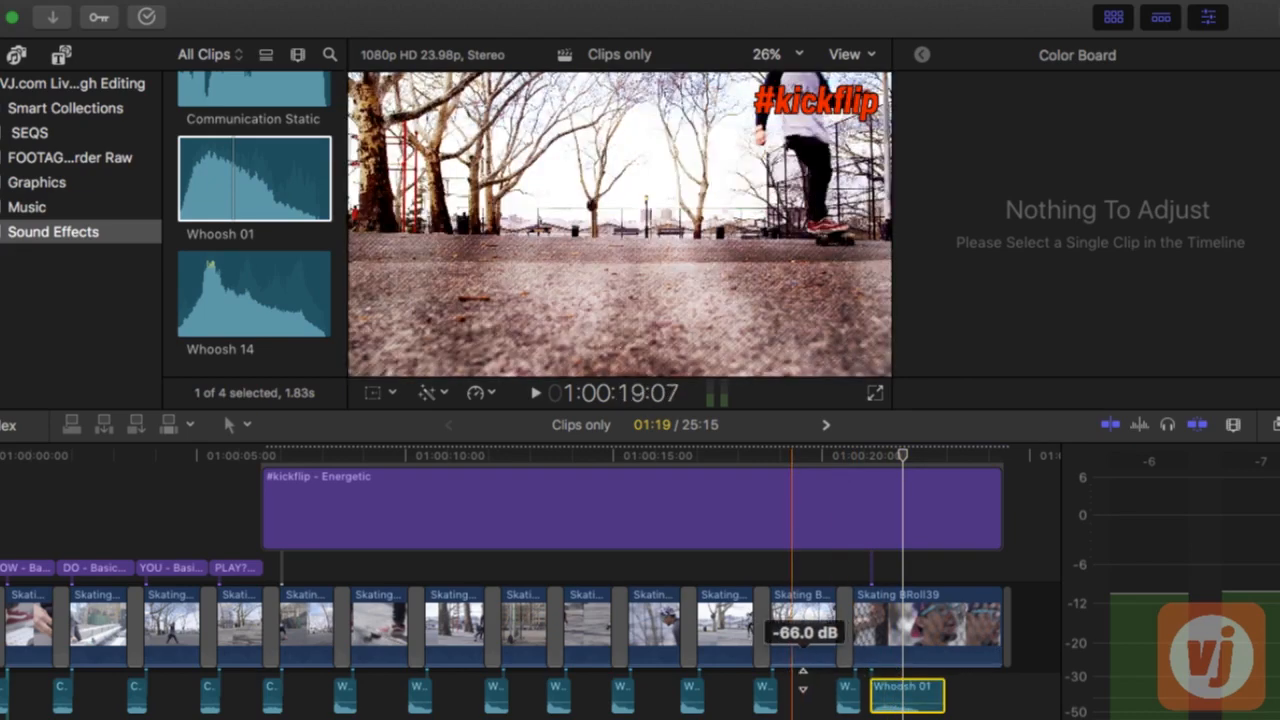
# Play back the transition into Skating BRoll39 to check the whoosh against the Kick Flip Skateboards title's entrance
pyautogui.scroll(3, 803, 688)
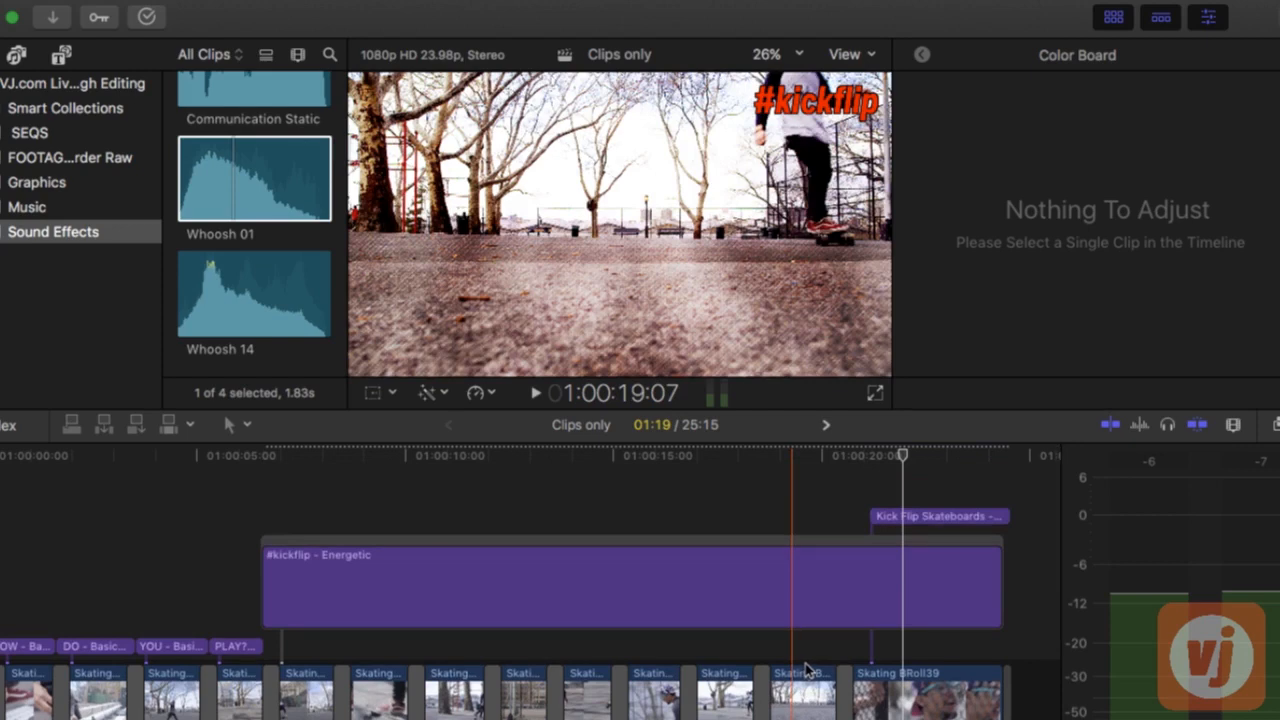
pyautogui.press('space')
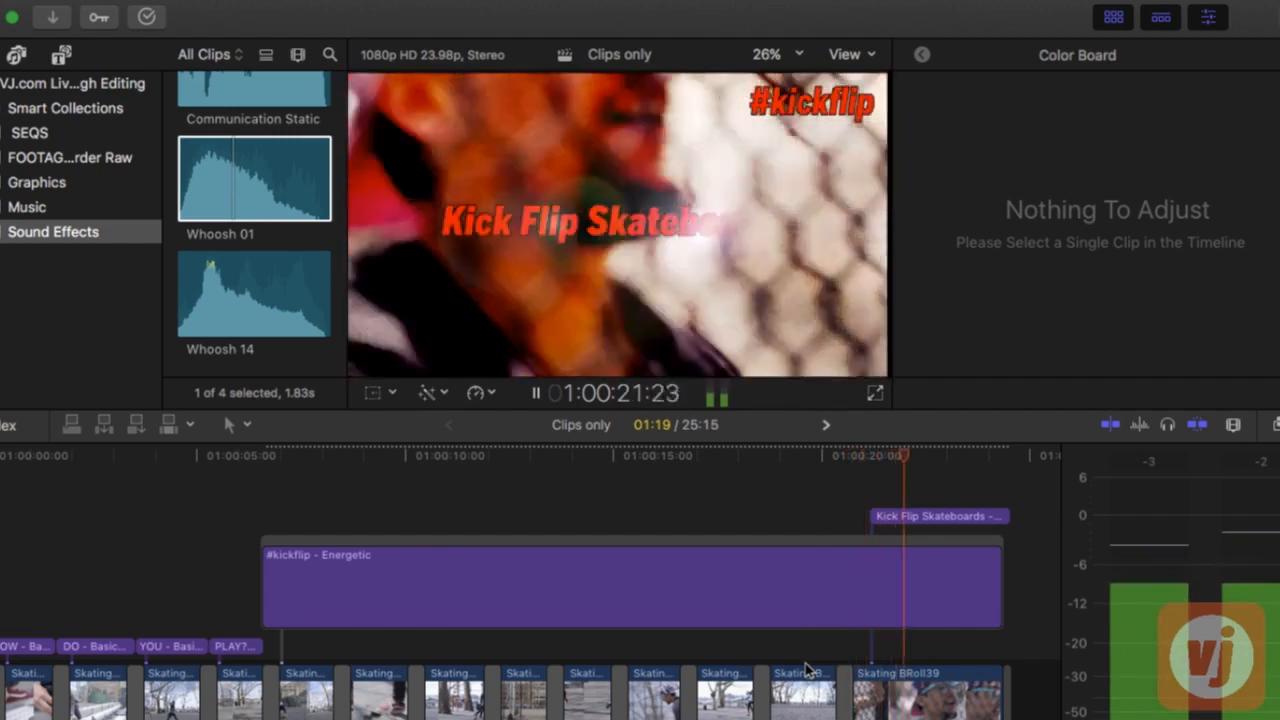
pyautogui.press('space')
pyautogui.scroll(-3, 806, 668)
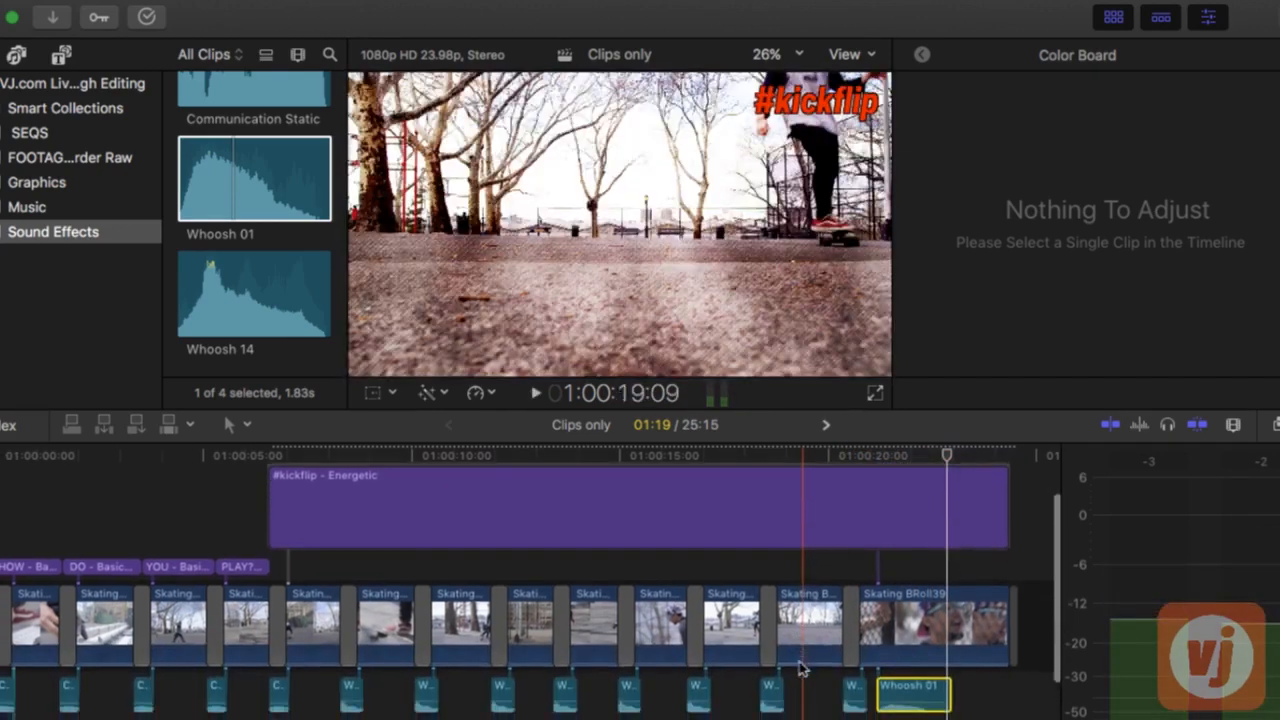
pyautogui.moveTo(771, 700); pyautogui.dragTo(766, 716)
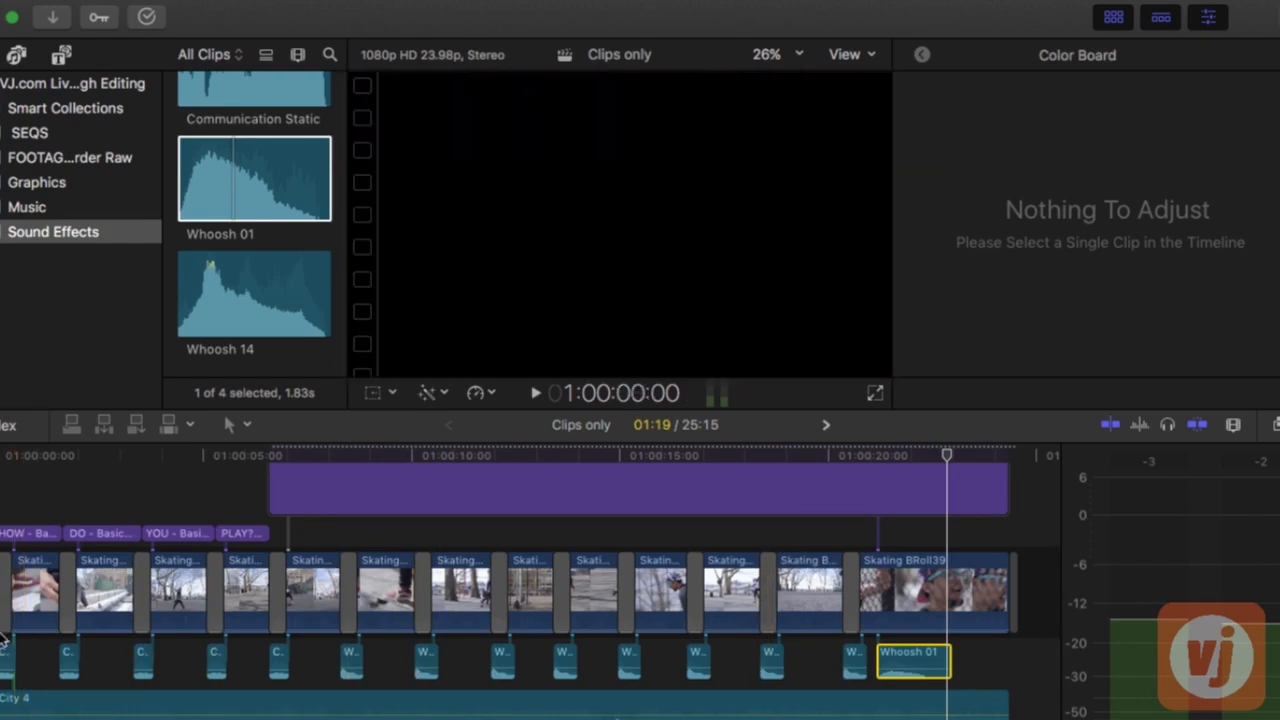
pyautogui.scroll(-3, 15, 638)
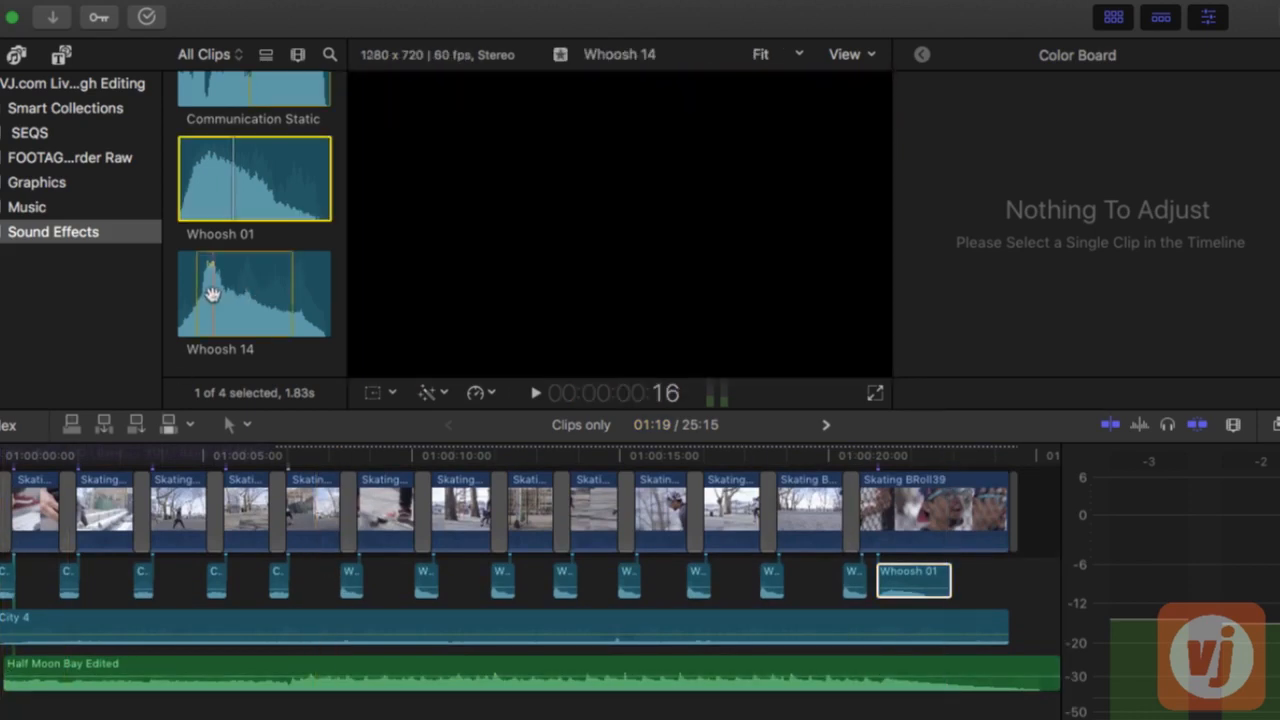
pyautogui.scroll(5, 210, 293)
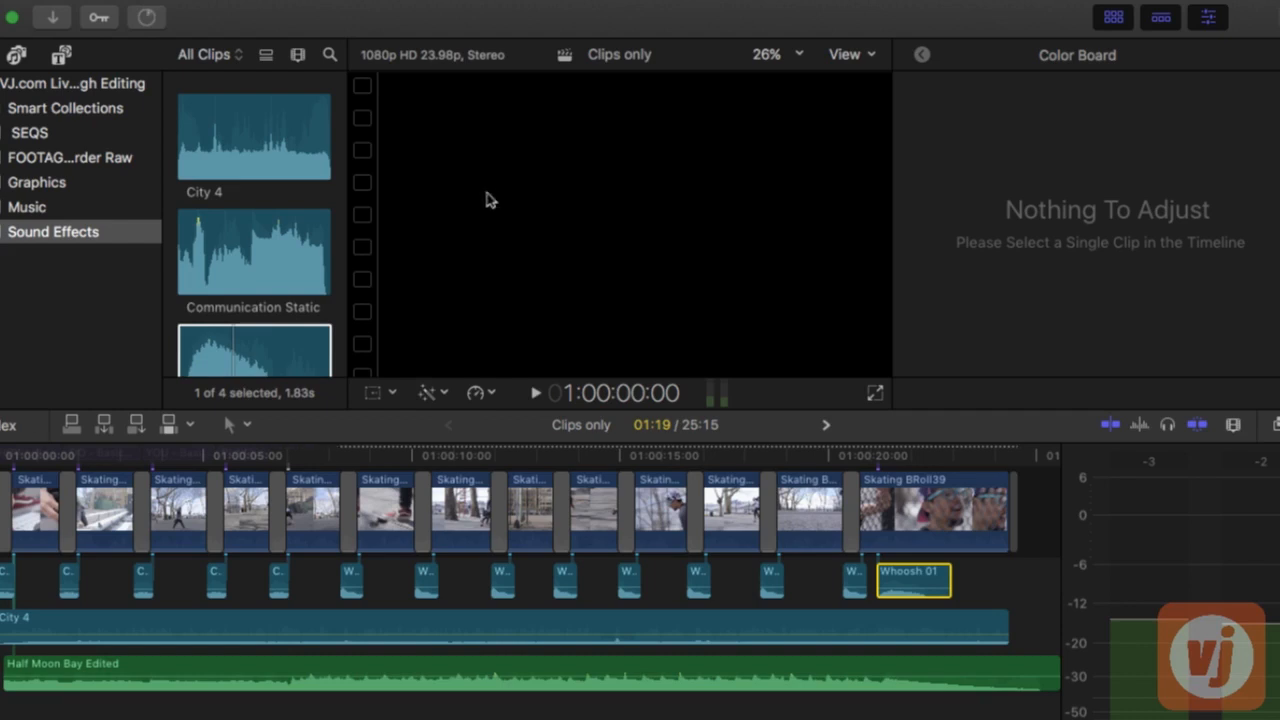
# Enlarge the viewer by shrinking the timeline, hiding the inspector, and narrowing the library list and the clip browser
pyautogui.moveTo(500, 420); pyautogui.dragTo(500, 531)
pyautogui.click(1208, 17)
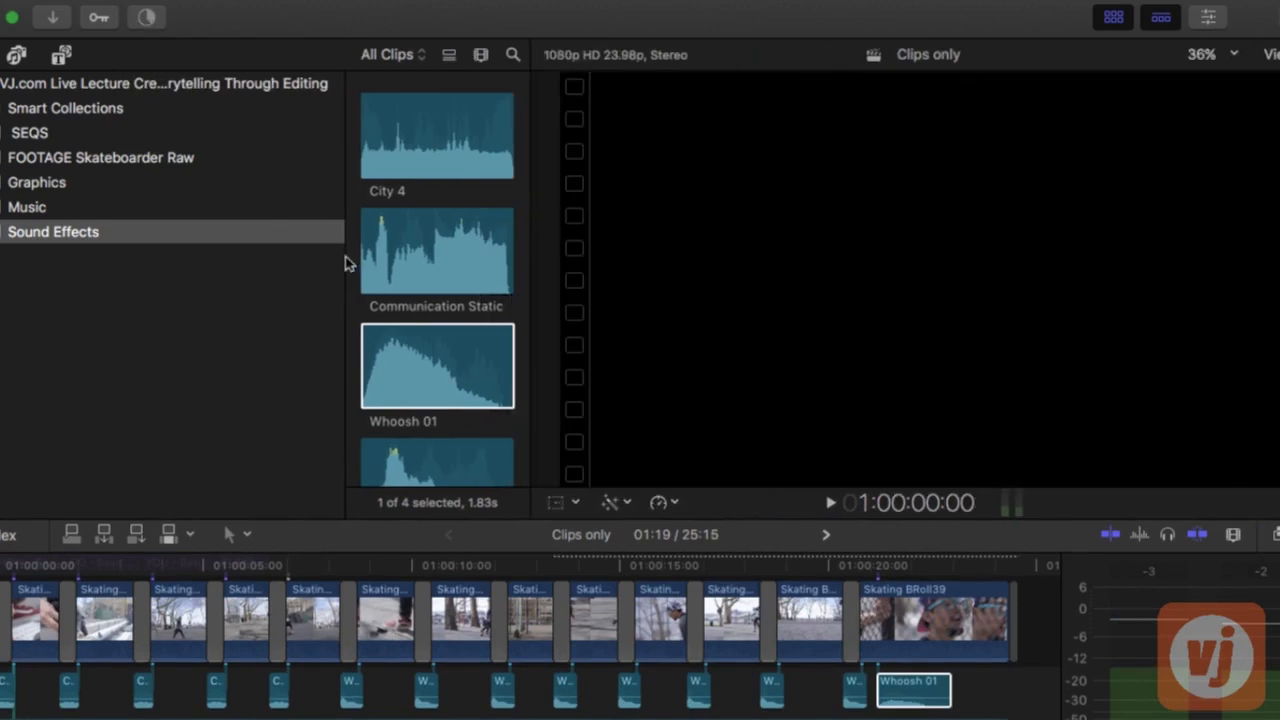
pyautogui.moveTo(344, 262); pyautogui.dragTo(96, 268)
pyautogui.moveTo(528, 304); pyautogui.dragTo(228, 312)
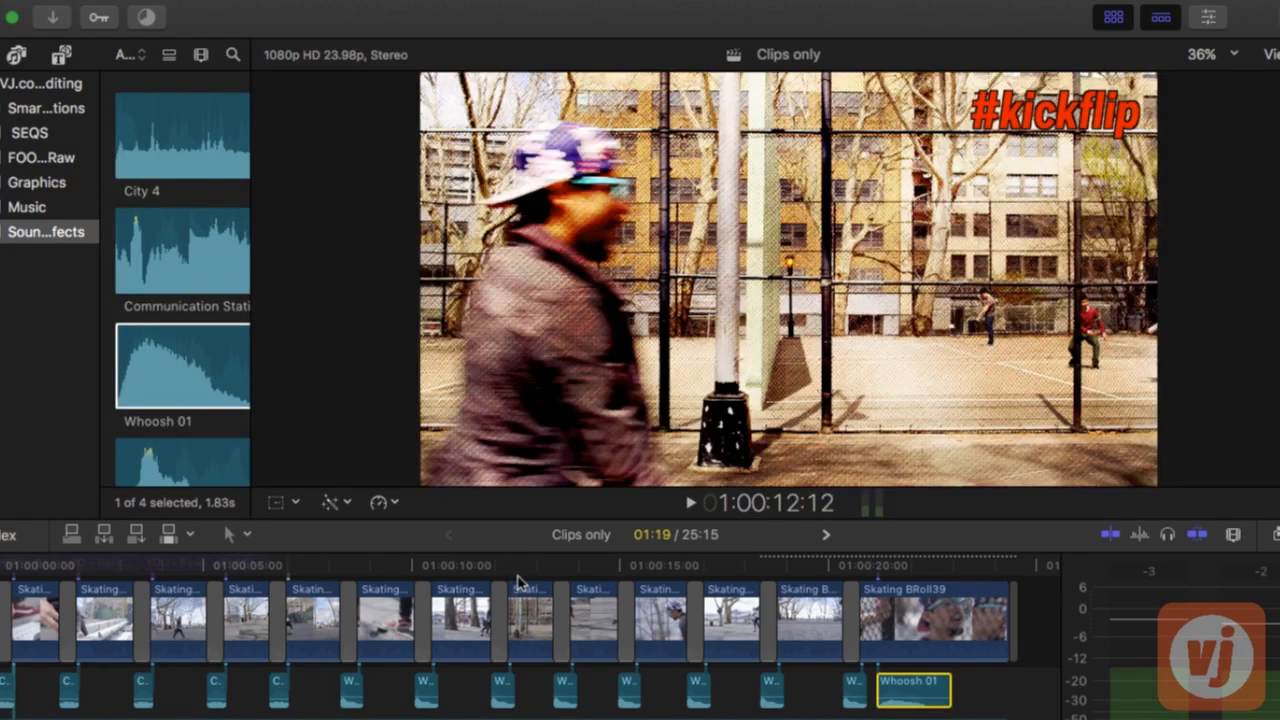
pyautogui.moveTo(488, 534); pyautogui.dragTo(486, 574)
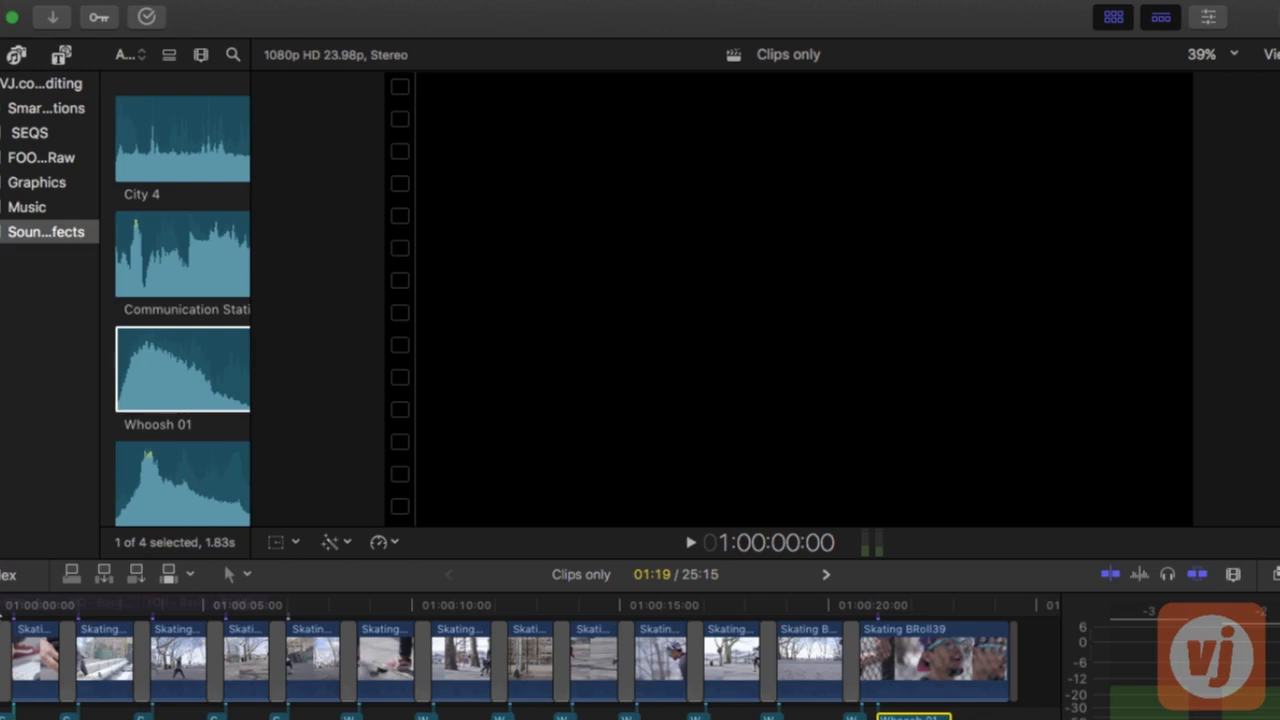
# Play the whole Clips only sequence from the beginning to review the finished edit, and restart playback from its first frame
pyautogui.press('space')
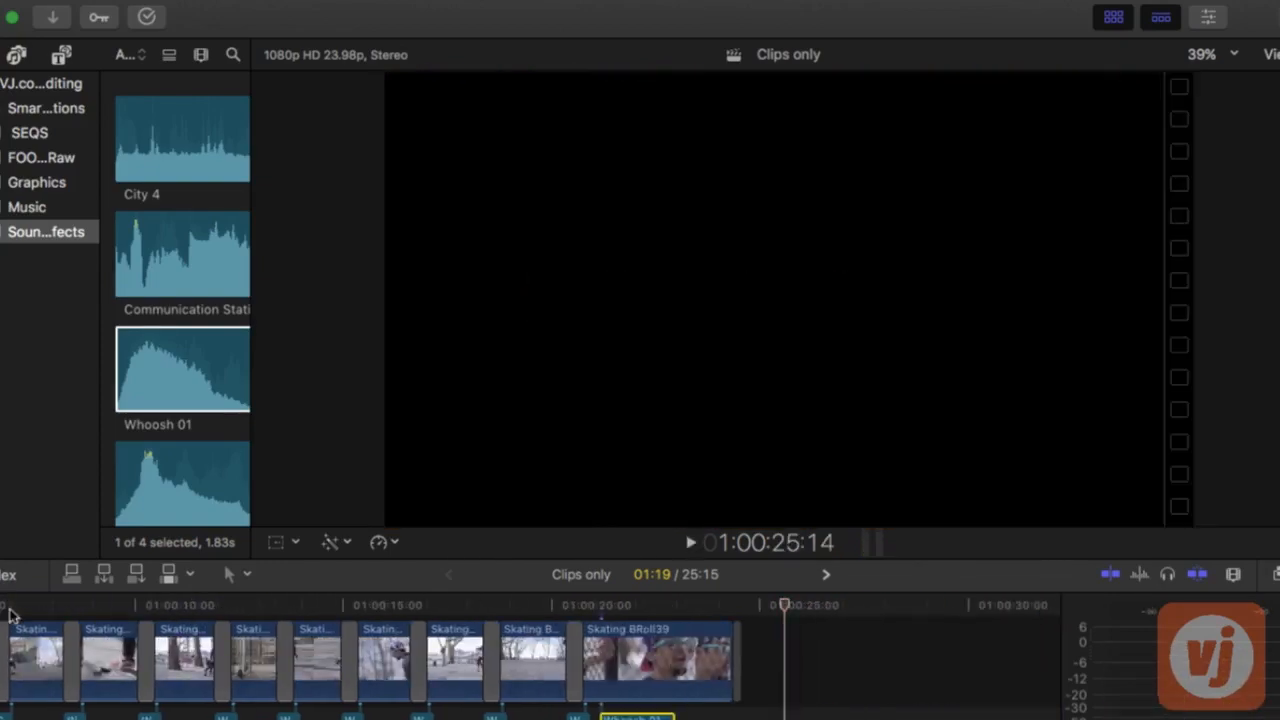
pyautogui.hscroll(-6, 98, 660)
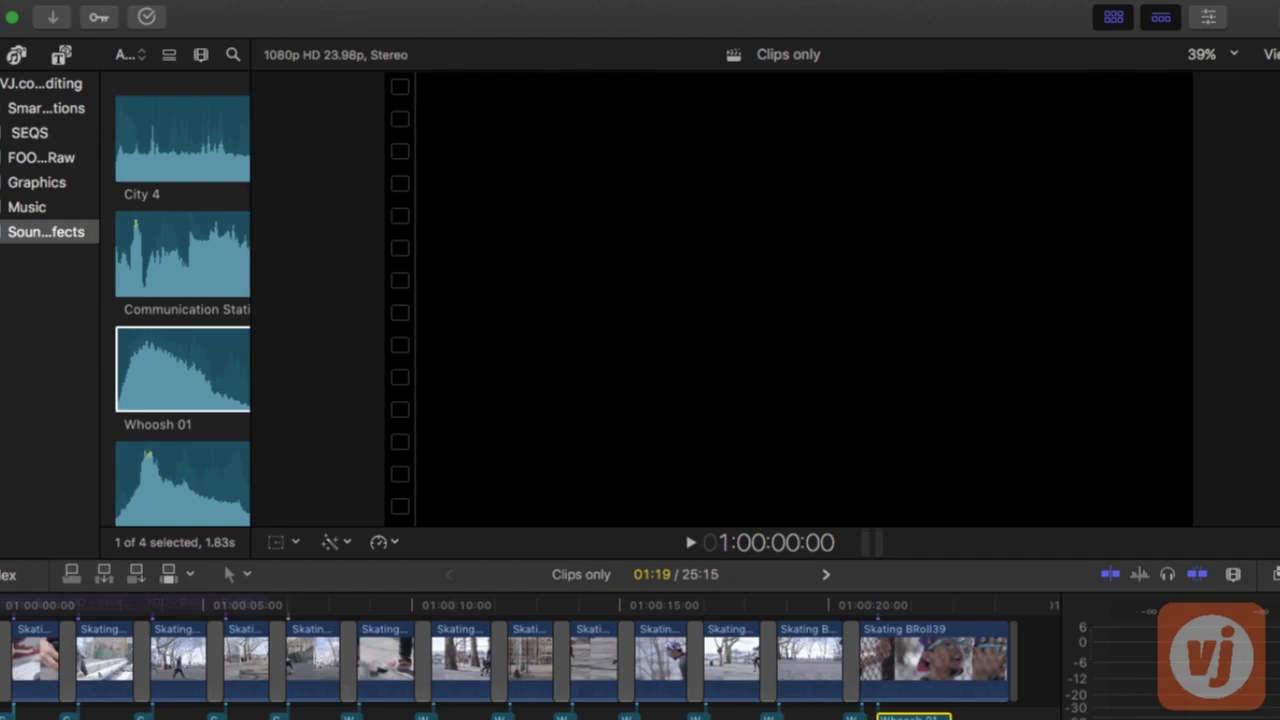
pyautogui.press('space')
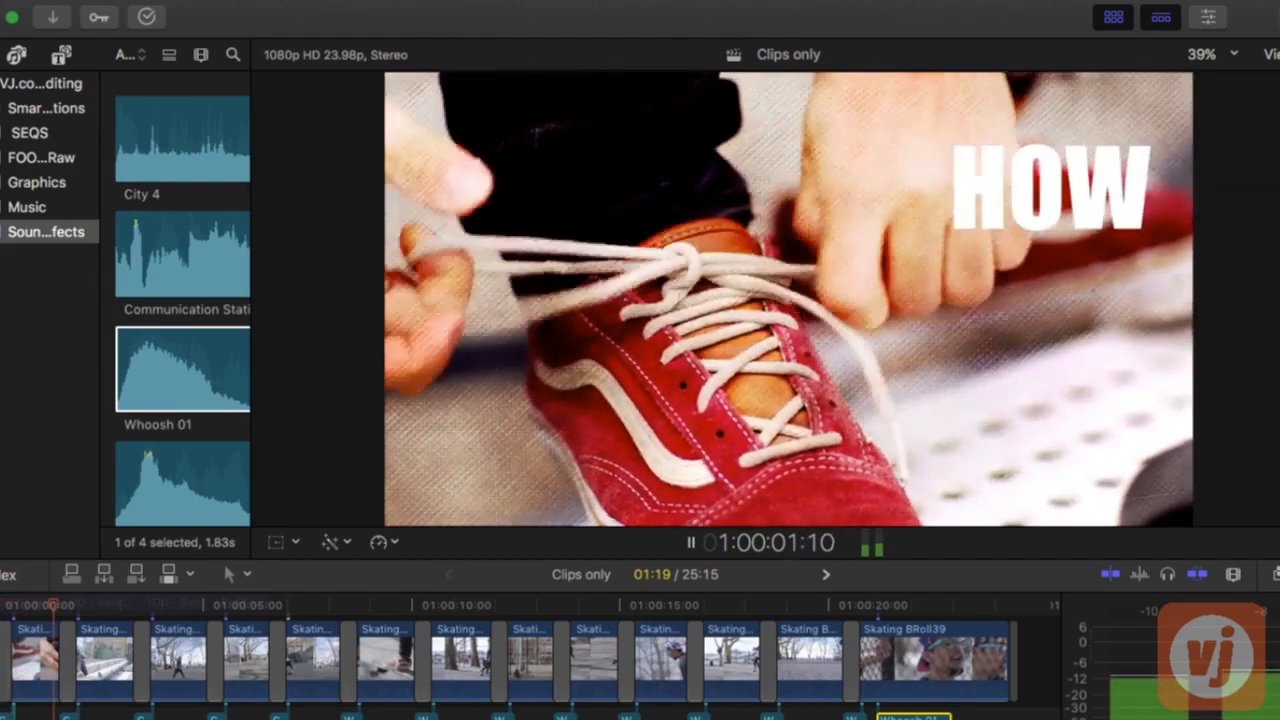